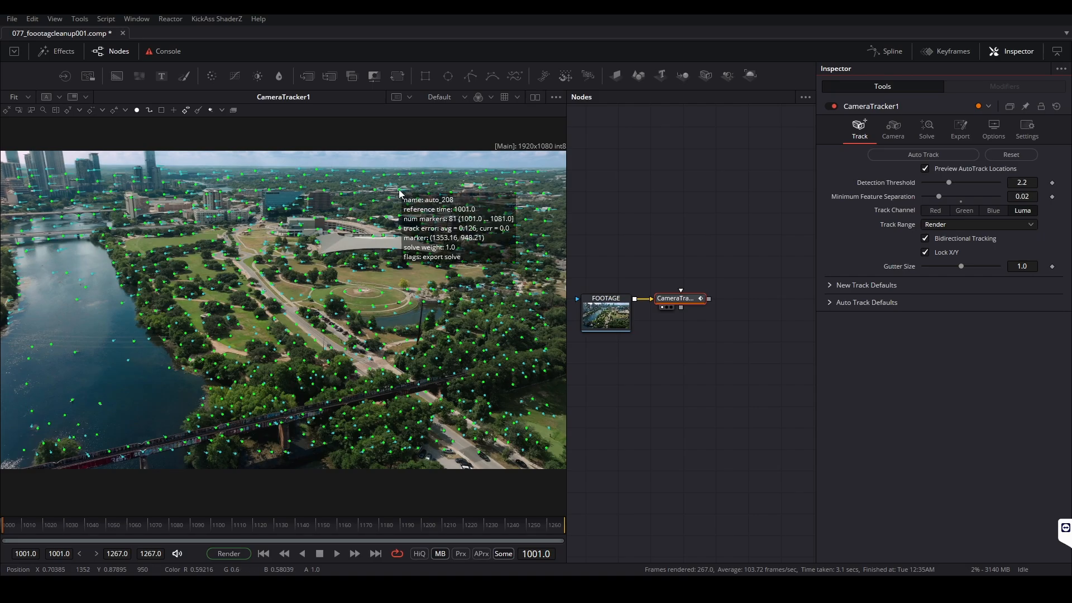
# Solve the camera from the existing CameraTracker1 tracks
pyautogui.click(926, 129)
pyautogui.click(914, 157)
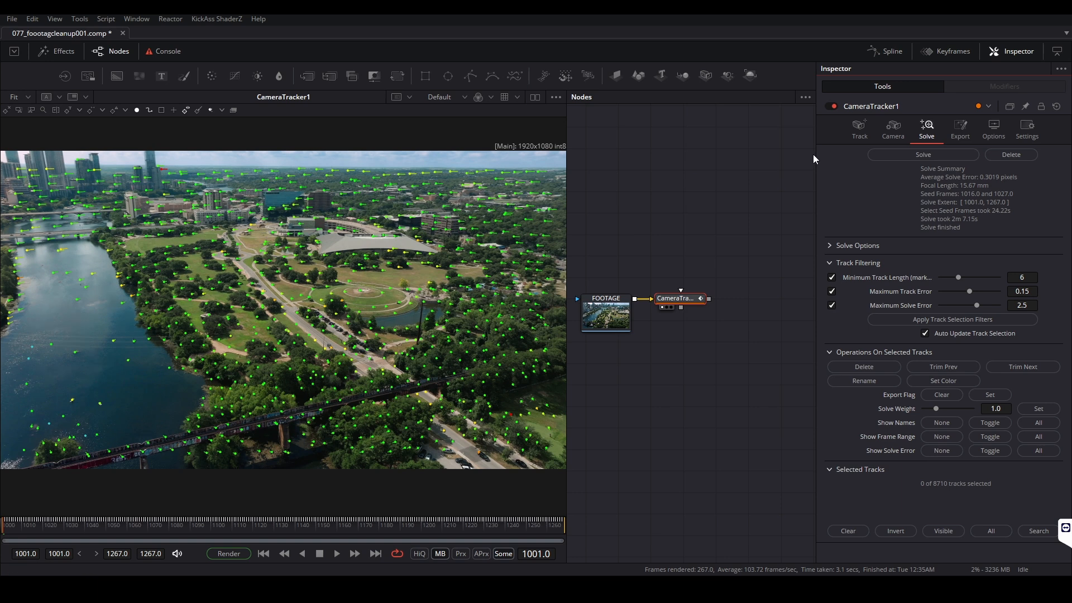
pyautogui.moveTo(816, 158); pyautogui.dragTo(858, 158)
# Export the solved camera as a 3D scene and position the exported nodes beside CameraTracker1
pyautogui.click(992, 131)
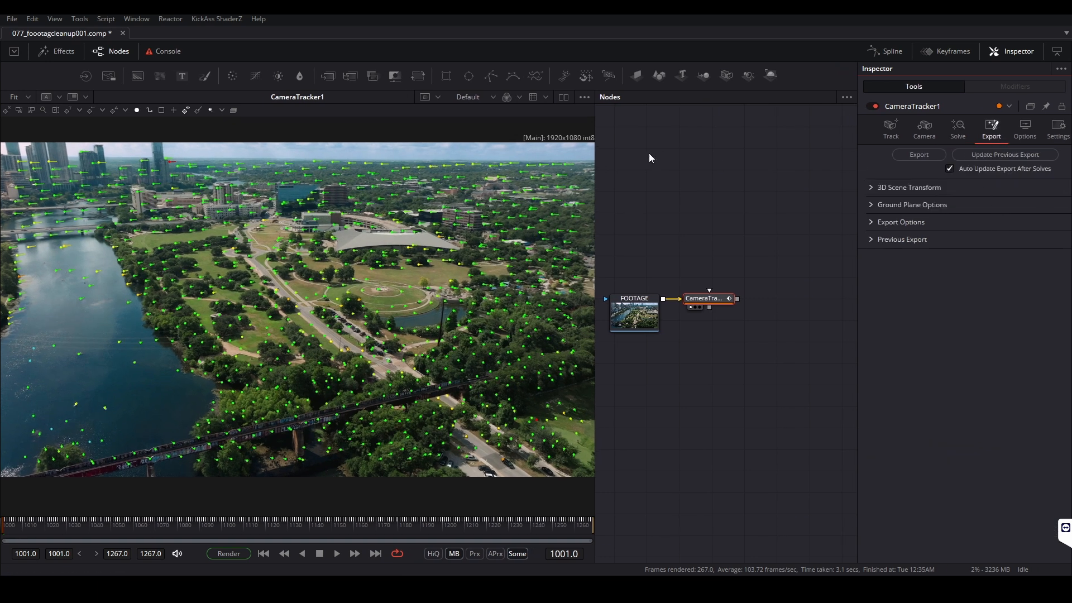
pyautogui.click(909, 155)
pyautogui.scroll(-3, 778, 293)
pyautogui.moveTo(769, 313); pyautogui.dragTo(644, 305)
pyautogui.moveTo(765, 288); pyautogui.dragTo(672, 238)
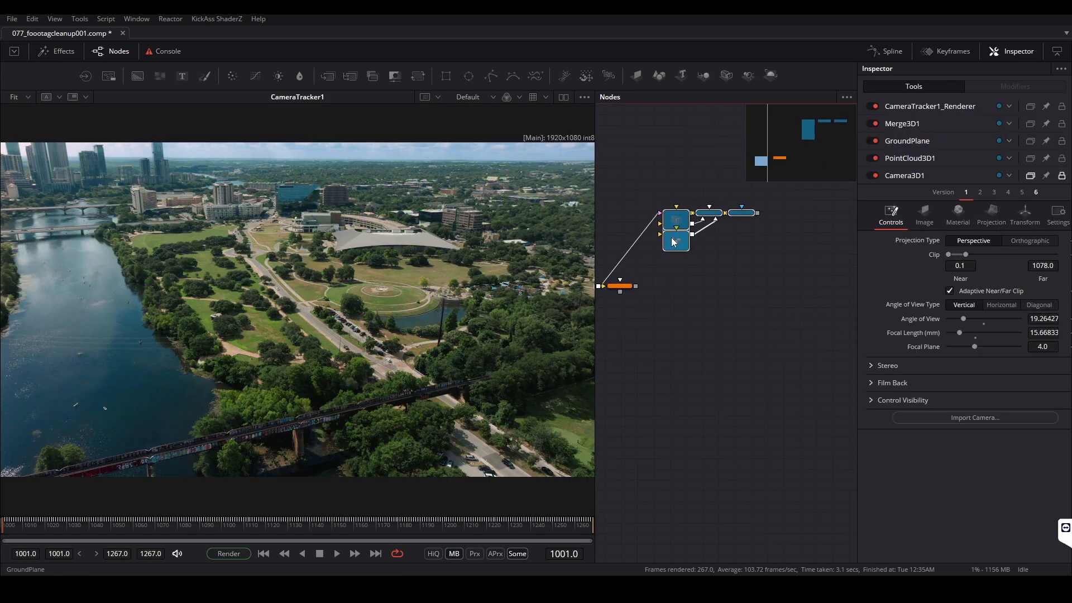
# Delete the GroundPlane node from the exported 3D scene
pyautogui.click(674, 241)
pyautogui.scroll(5, 682, 240)
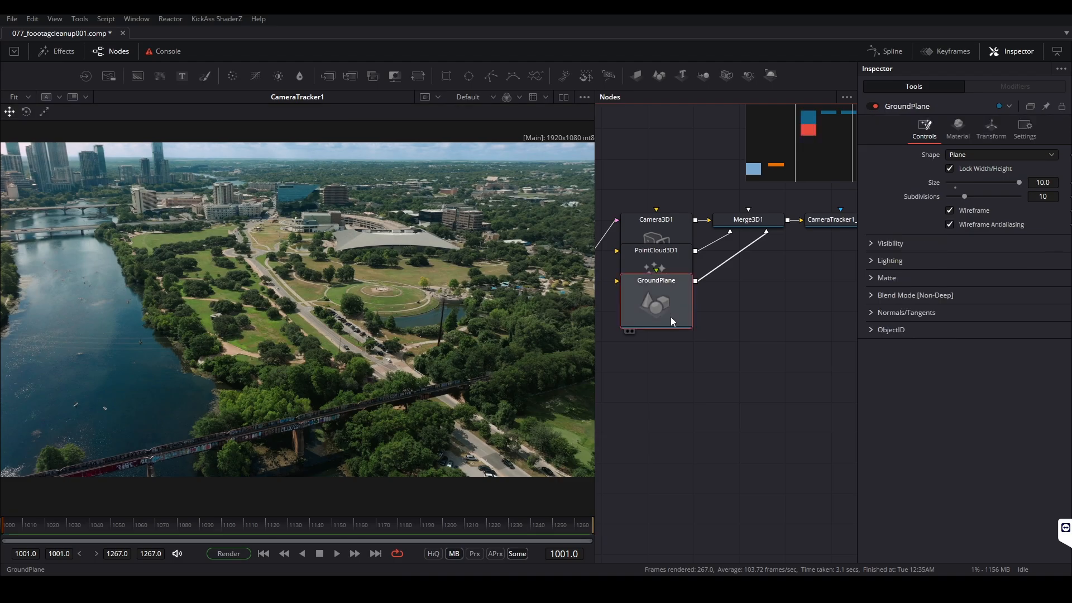
pyautogui.press('Delete')
# Arrange PointCloud3D1 above Merge3D1 and space Merge3D1 evenly between the camera and the renderer
pyautogui.moveTo(665, 253); pyautogui.dragTo(707, 340)
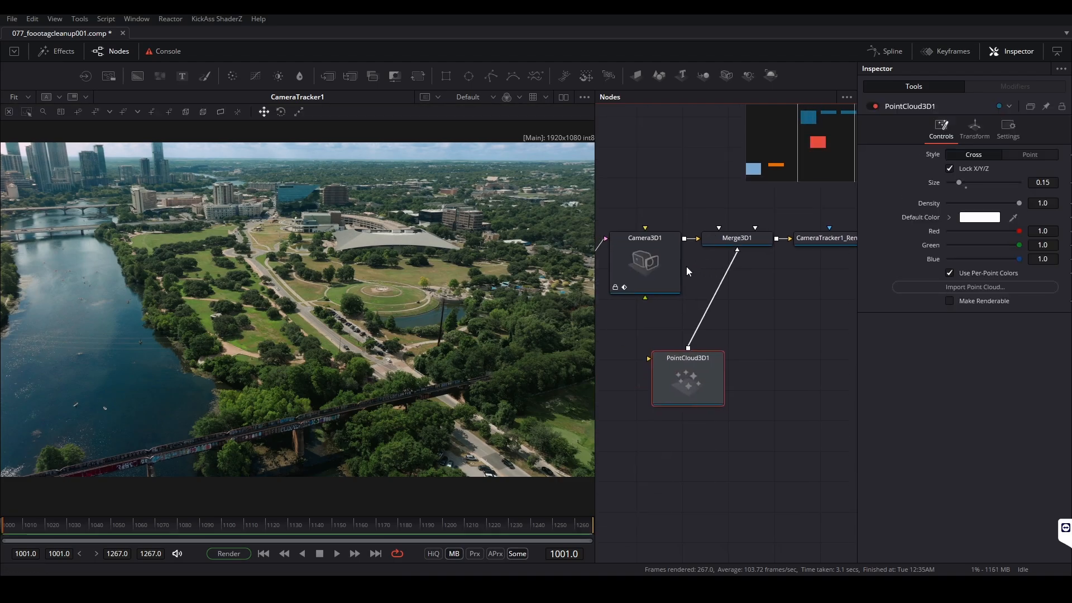
pyautogui.scroll(-2, 686, 266)
pyautogui.moveTo(694, 349); pyautogui.dragTo(726, 212)
pyautogui.moveTo(729, 271); pyautogui.dragTo(804, 281)
pyautogui.click(771, 296)
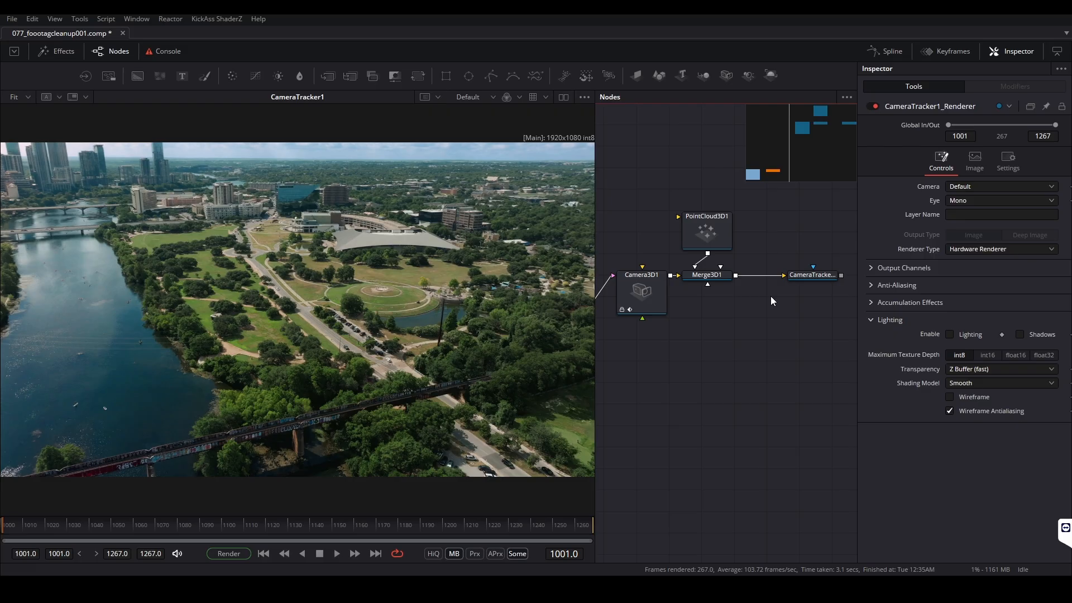
pyautogui.click(717, 278)
pyautogui.keyDown('ctrl'); pyautogui.click(713, 245); pyautogui.keyUp('ctrl')
pyautogui.moveTo(712, 245); pyautogui.dragTo(727, 244)
pyautogui.click(731, 286)
# Display Merge3D1 in the viewer
pyautogui.click(729, 278)
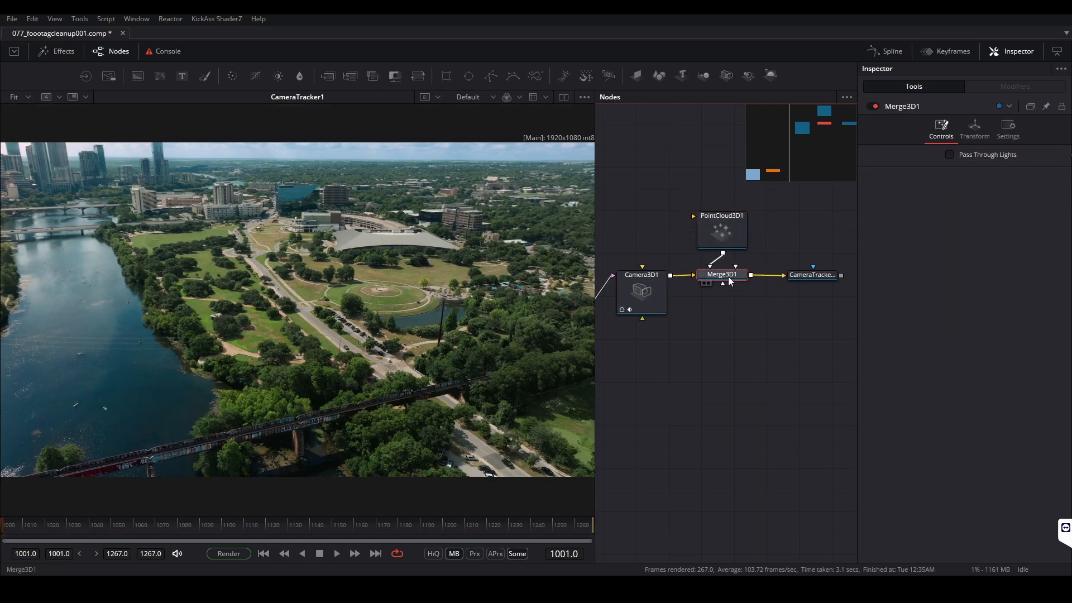
pyautogui.press('1')
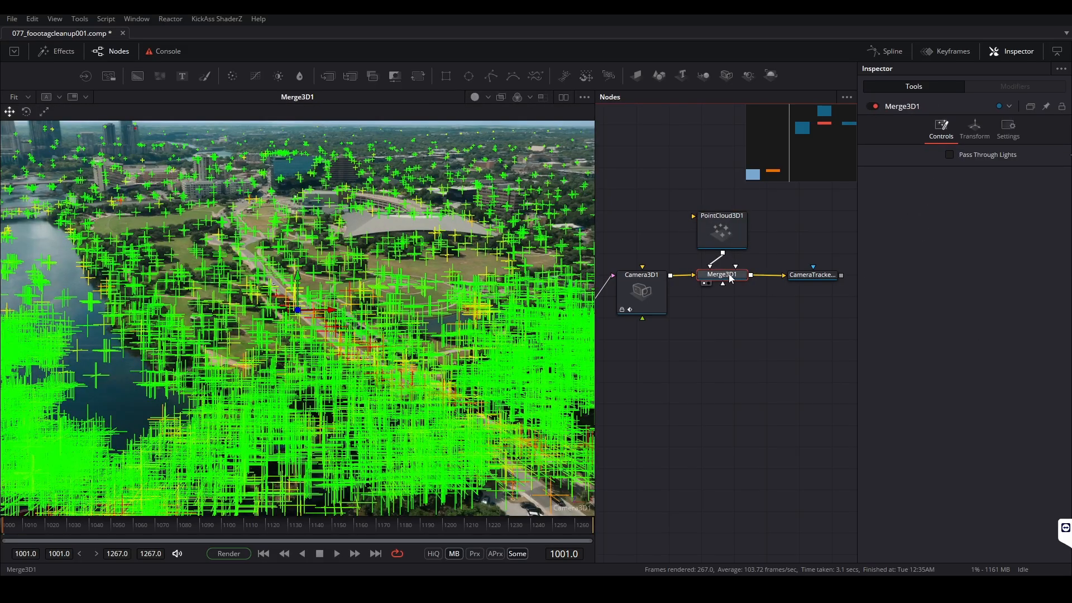
pyautogui.press('1')
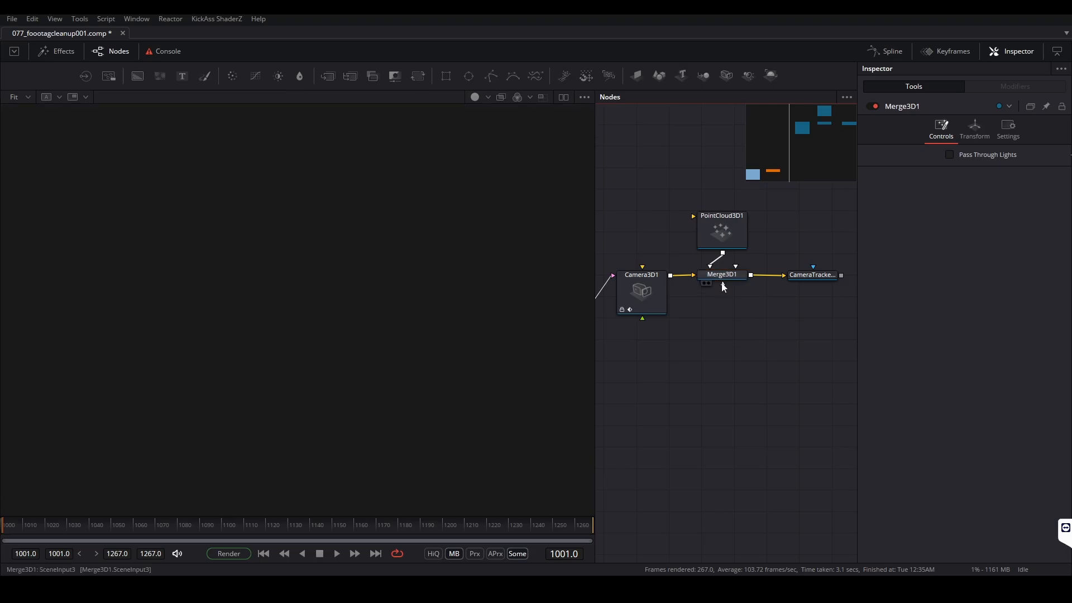
pyautogui.click(723, 276)
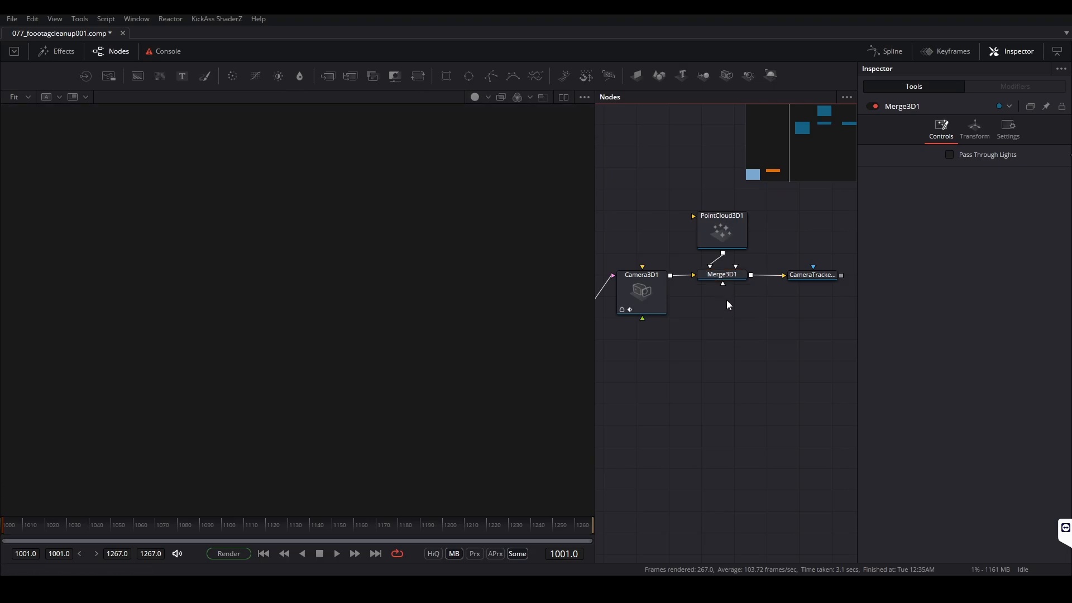
pyautogui.press('1')
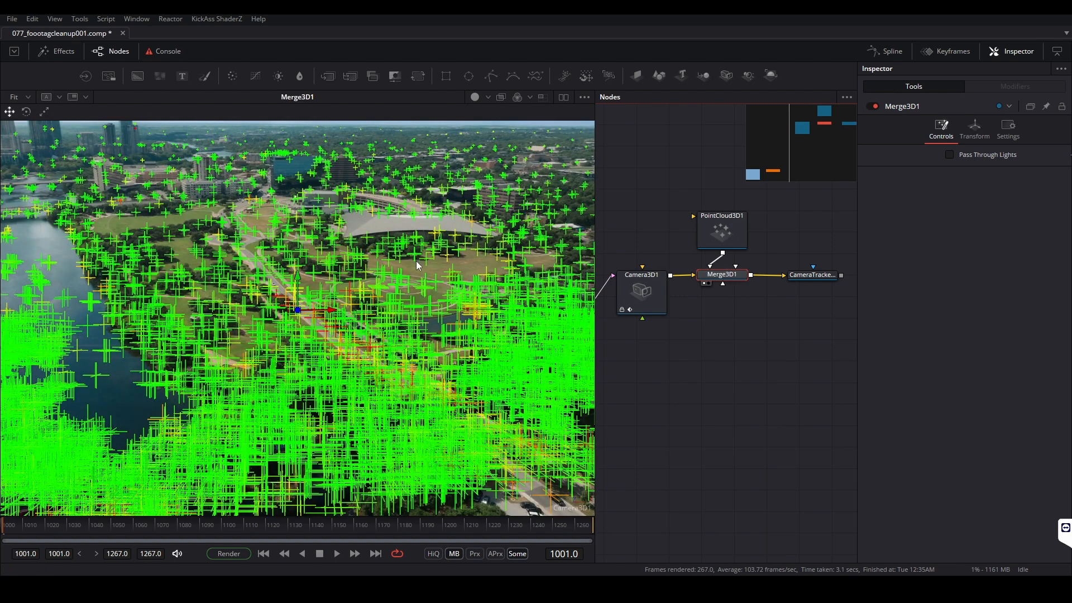
# Change PointCloud3D1's display style to Point with a size of 1.15
pyautogui.click(734, 229)
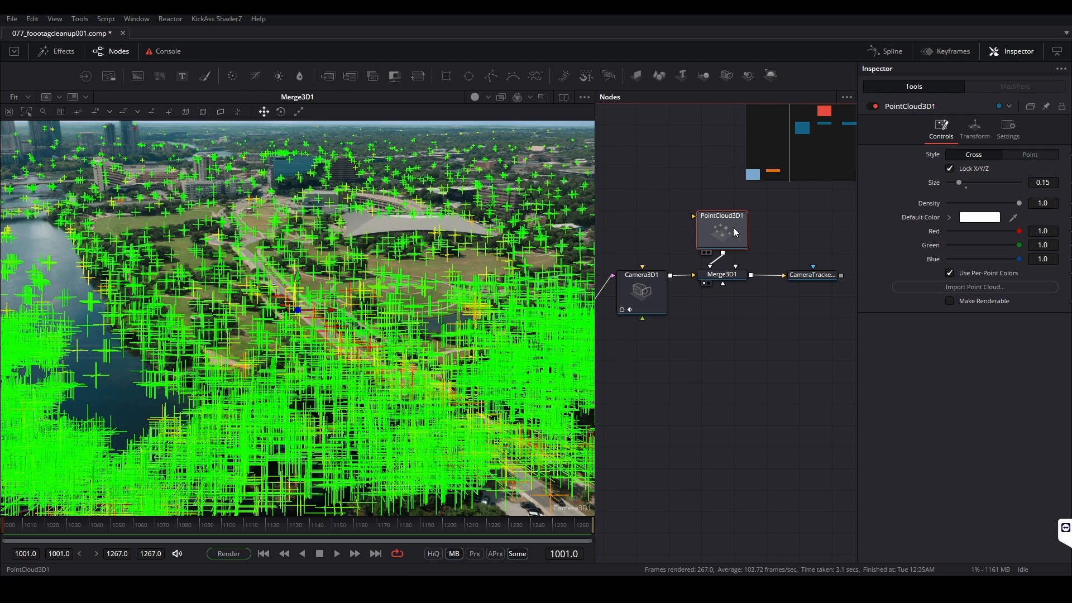
pyautogui.click(765, 223)
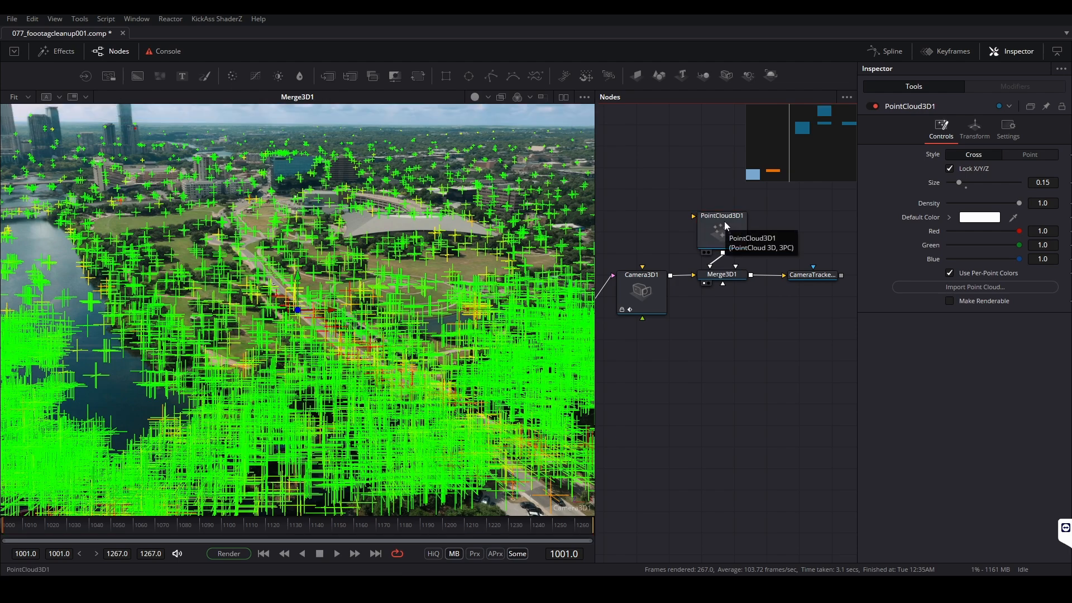
pyautogui.click(725, 226)
pyautogui.moveTo(959, 183); pyautogui.dragTo(949, 183)
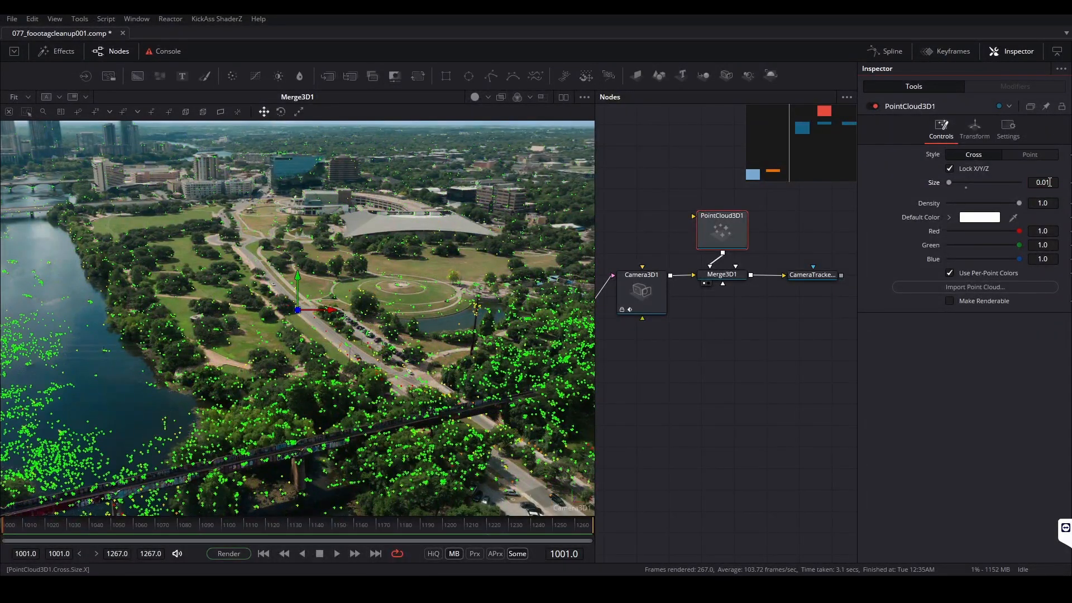
pyautogui.click(1021, 155)
pyautogui.moveTo(1042, 174); pyautogui.dragTo(996, 174)
# Scrub through the shot to check the point cloud and create an image plane over the park from its points
pyautogui.moveTo(86, 526); pyautogui.dragTo(419, 455)
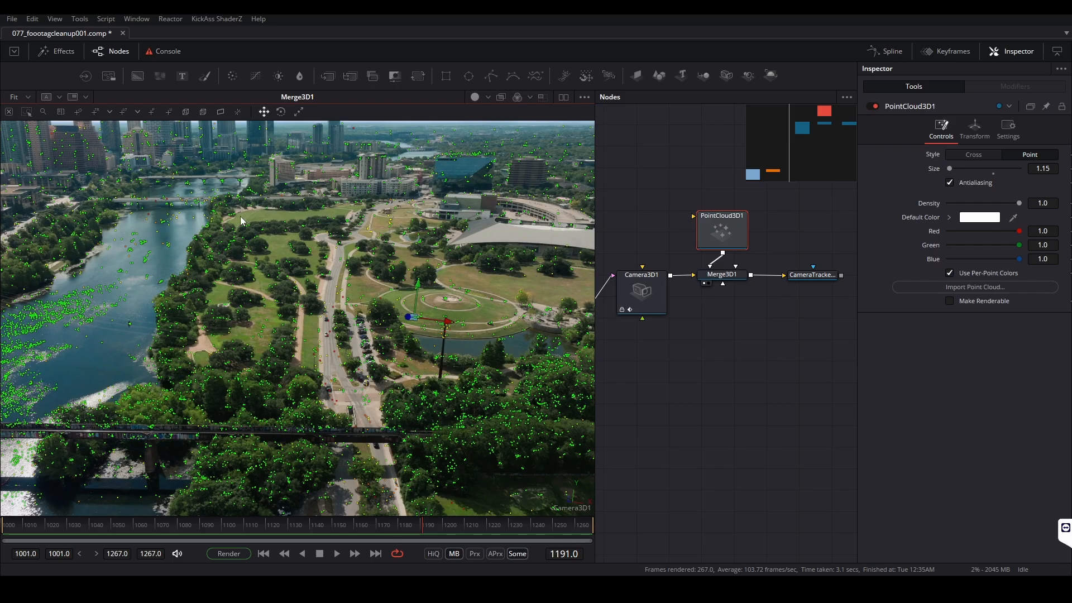
pyautogui.moveTo(398, 524); pyautogui.dragTo(17, 533)
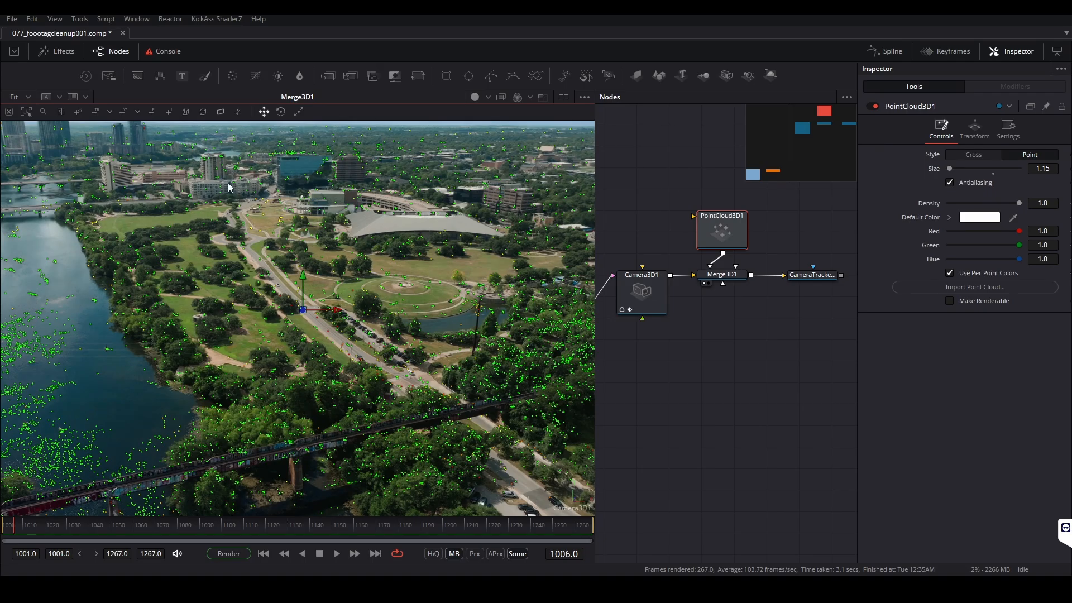
pyautogui.click(220, 114)
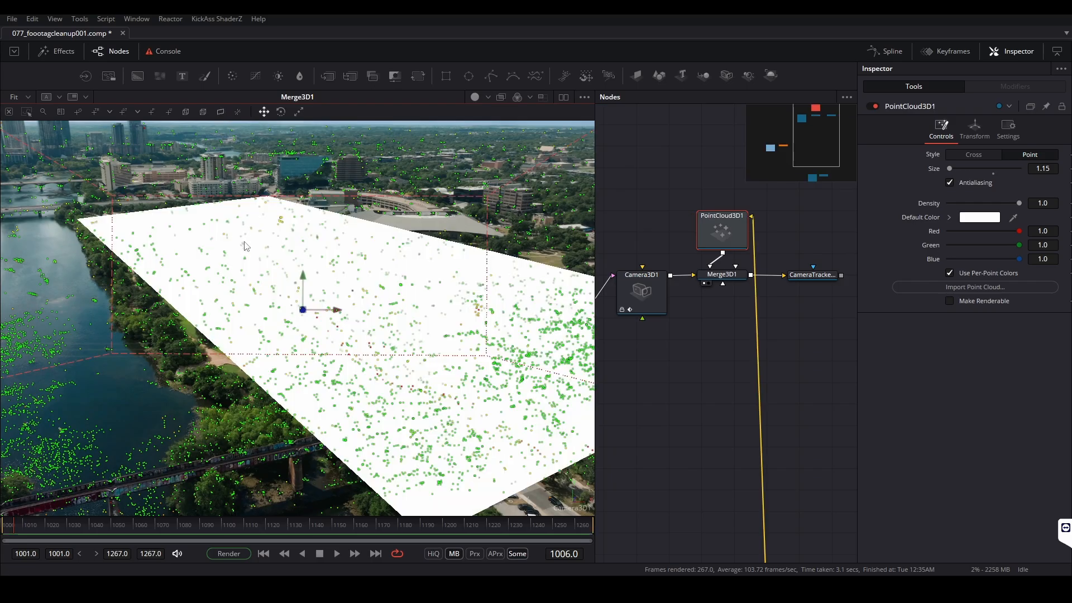
pyautogui.moveTo(8, 539)
pyautogui.mouseDown()
pyautogui.moveTo(427, 519)
pyautogui.moveTo(514, 488)
pyautogui.moveTo(696, 504)
pyautogui.moveTo(297, 513)
pyautogui.moveTo(374, 516)
pyautogui.moveTo(22, 536)
pyautogui.mouseUp()
# Bring the new image plane branch close to the main 3D nodes and delete its Merge3D2 node
pyautogui.click(800, 341)
pyautogui.scroll(-5, 745, 241)
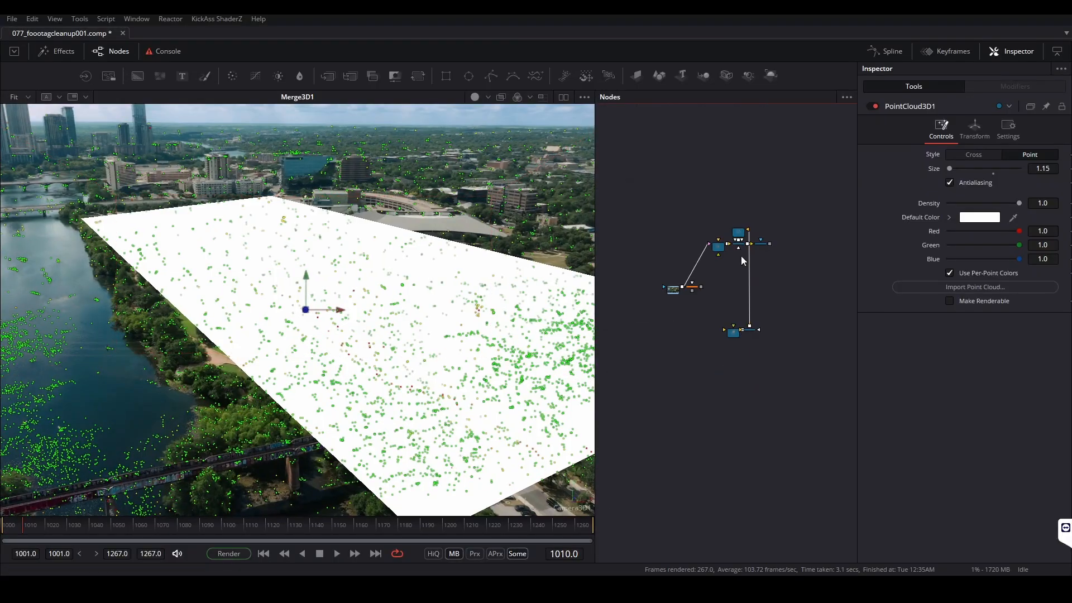
pyautogui.scroll(3, 767, 308)
pyautogui.moveTo(779, 305); pyautogui.dragTo(677, 322)
pyautogui.scroll(3, 691, 209)
pyautogui.scroll(2, 691, 210)
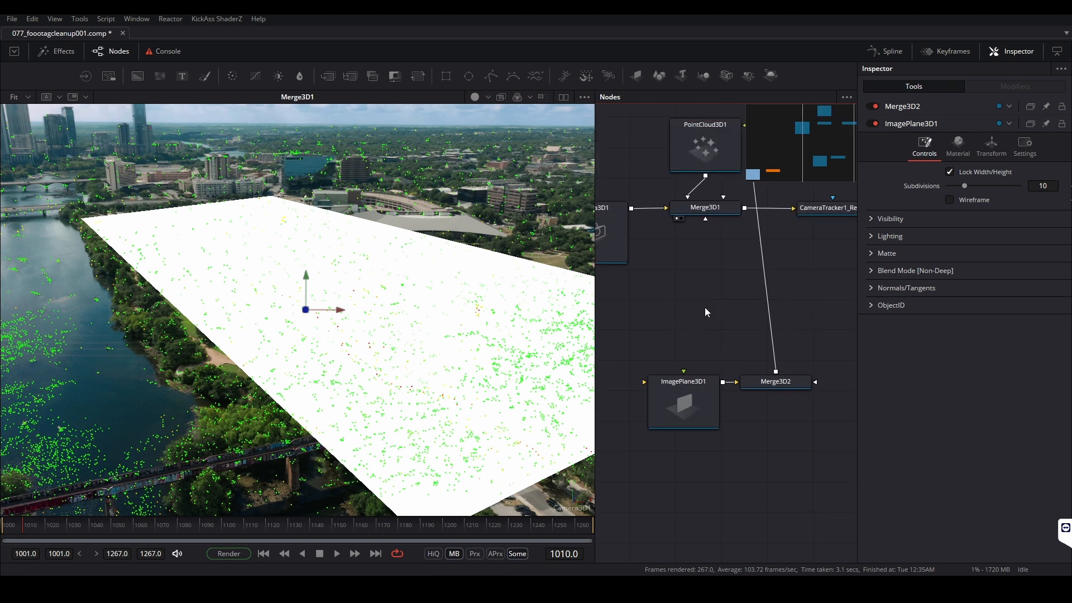
pyautogui.click(779, 383)
pyautogui.press('Delete')
# Disconnect ImagePlane3D1 from the point cloud, connect it to Merge3D1 and place it beneath that merge
pyautogui.moveTo(760, 281); pyautogui.dragTo(786, 379)
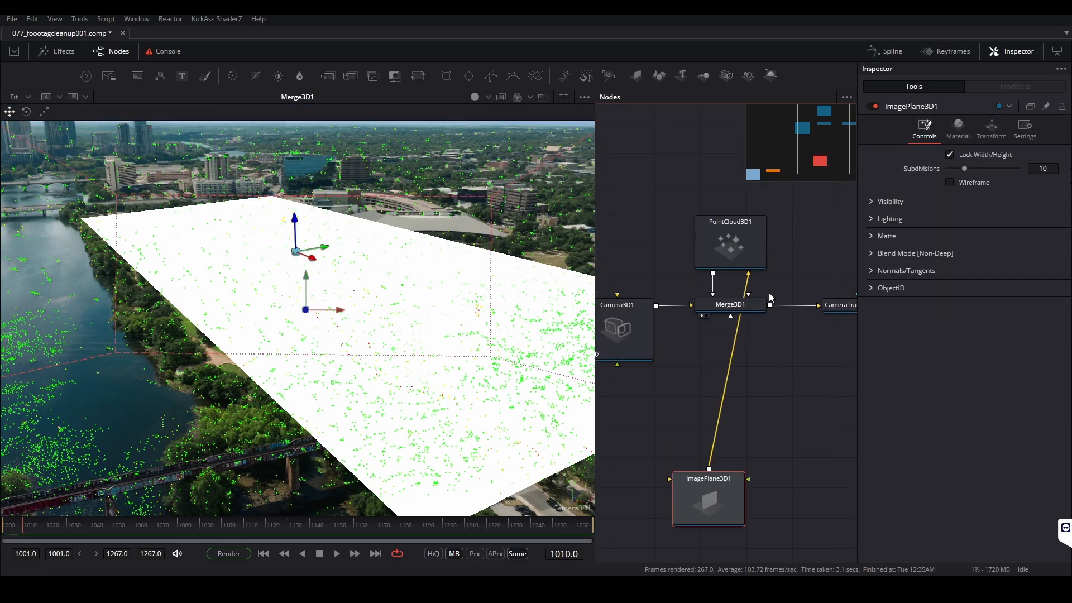
pyautogui.moveTo(749, 274); pyautogui.dragTo(770, 370)
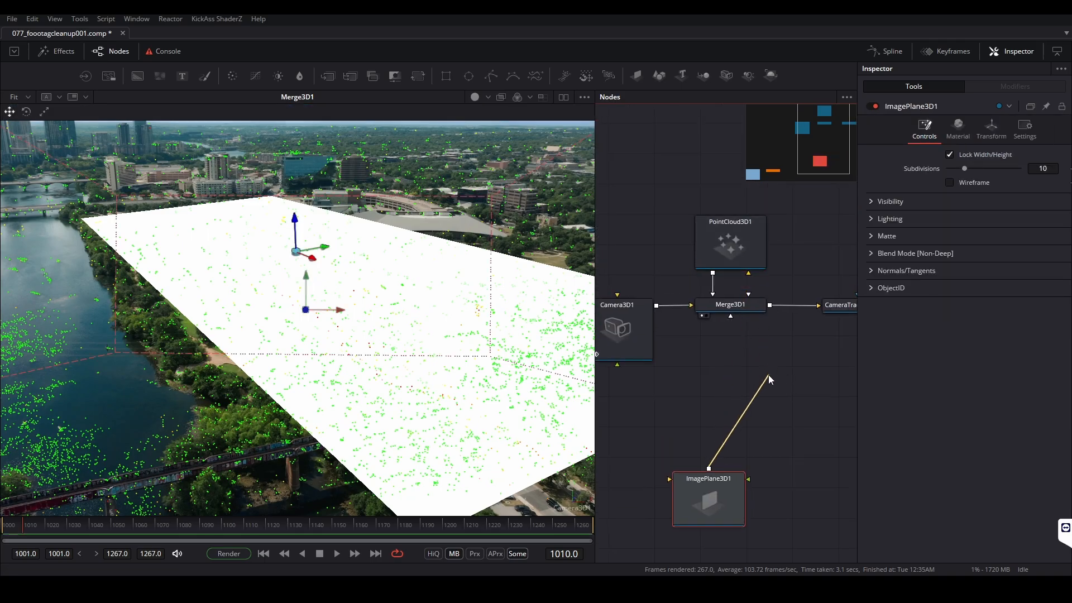
pyautogui.moveTo(726, 490); pyautogui.dragTo(731, 316)
pyautogui.click(742, 306)
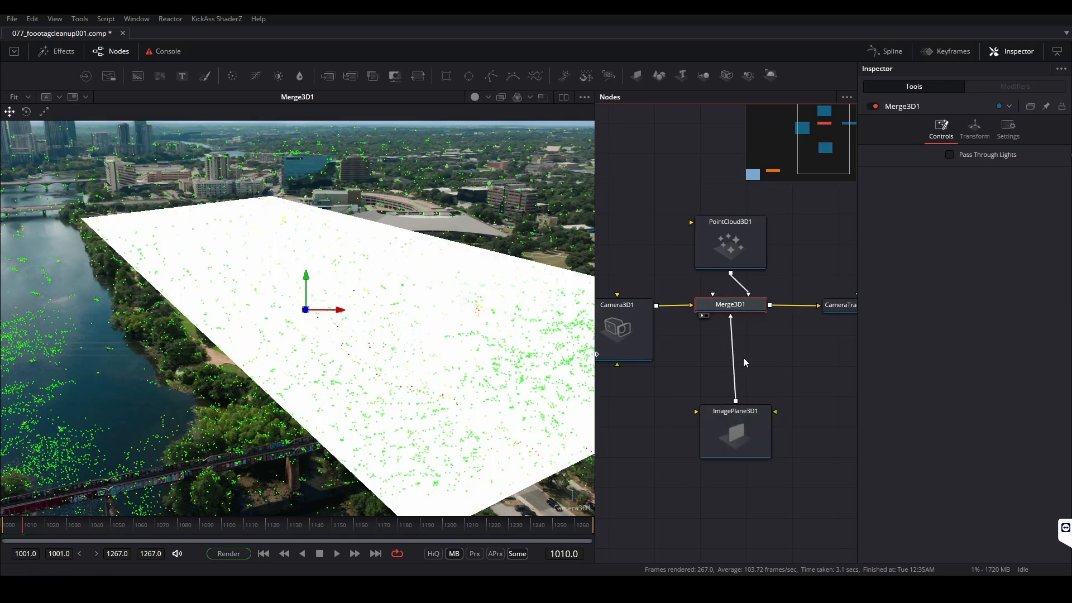
# Disable PointCloud3D1 and move ImagePlane3D1 closer beneath Merge3D1
pyautogui.click(732, 238)
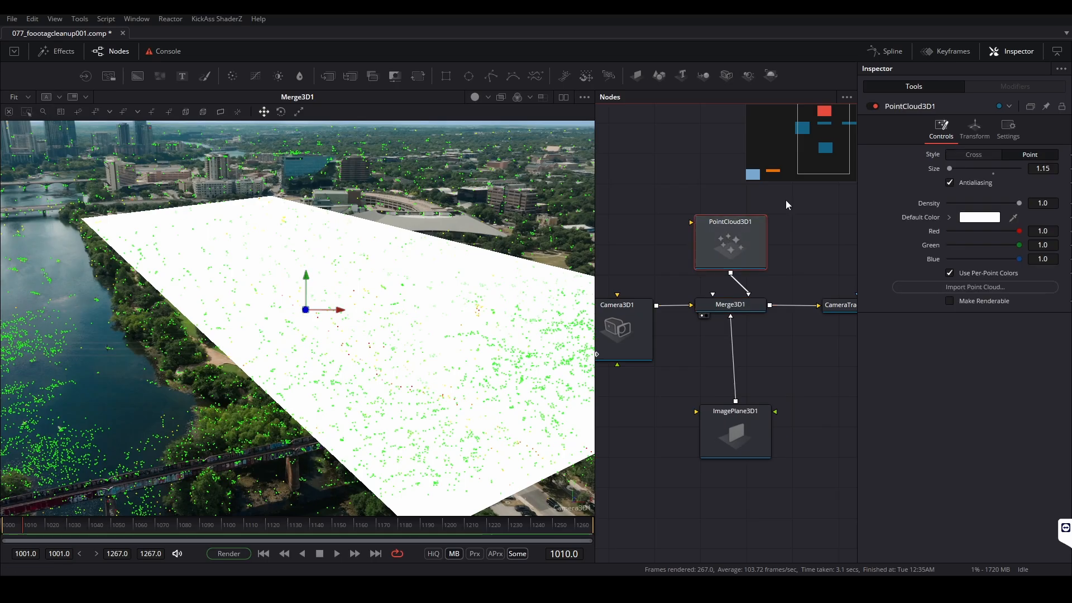
pyautogui.click(874, 106)
pyautogui.scroll(-3, 811, 268)
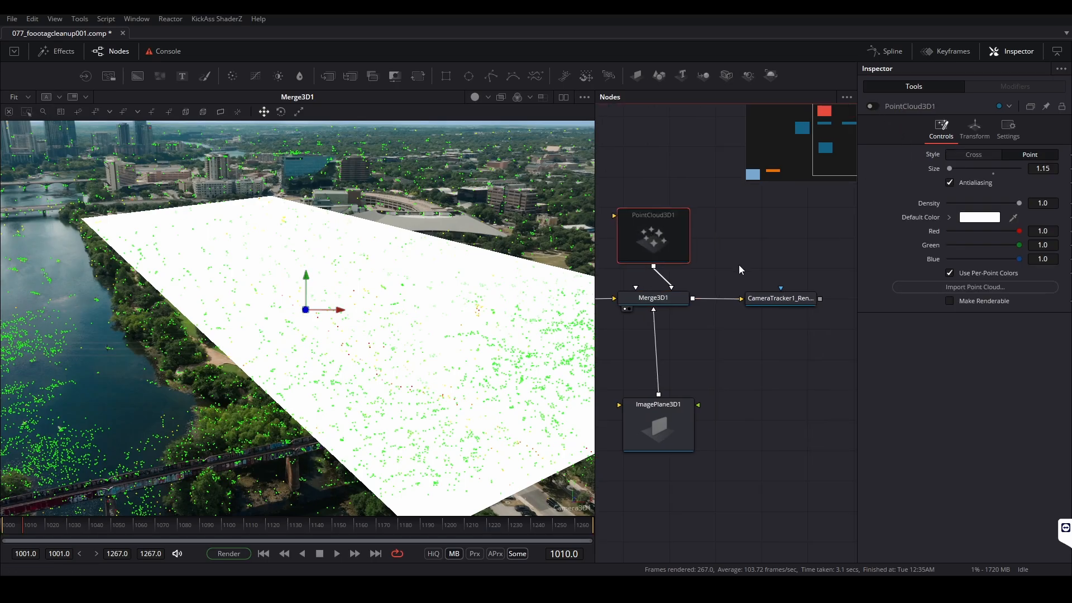
pyautogui.click(665, 320)
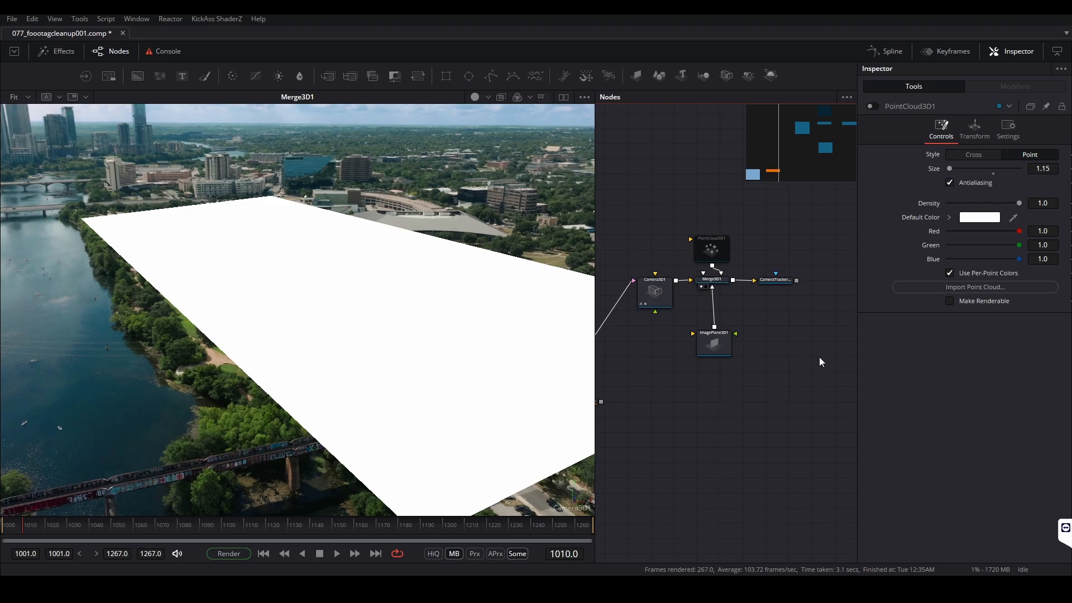
pyautogui.moveTo(714, 345); pyautogui.dragTo(712, 328)
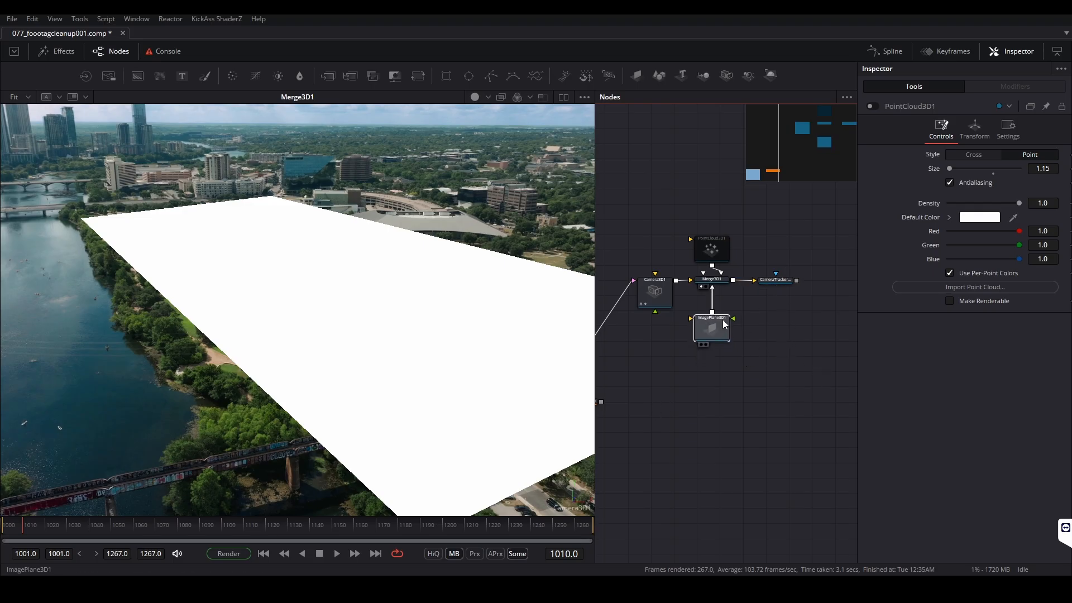
pyautogui.click(777, 342)
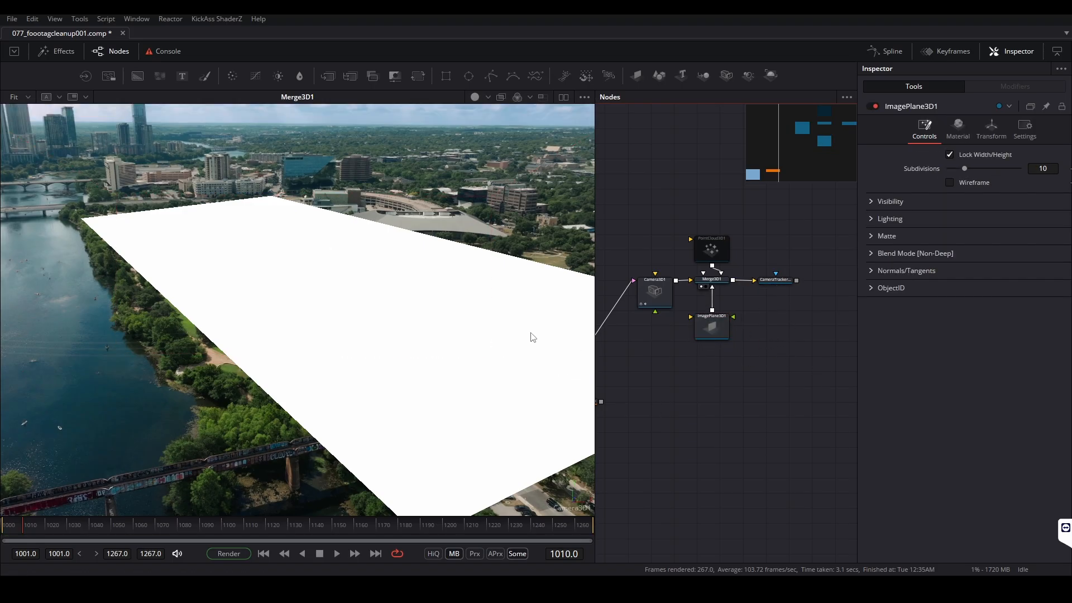
# Switch the 3D viewer to the Perspective view to inspect the plane and the camera
pyautogui.rightClick(574, 509)
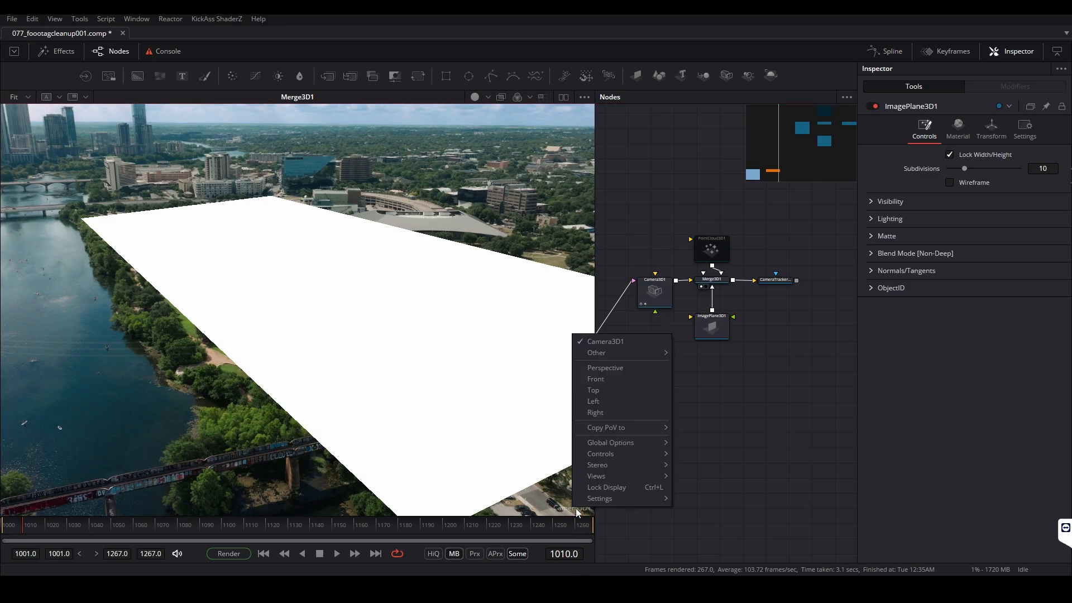
pyautogui.click(617, 370)
pyautogui.moveTo(431, 323); pyautogui.dragTo(399, 324)
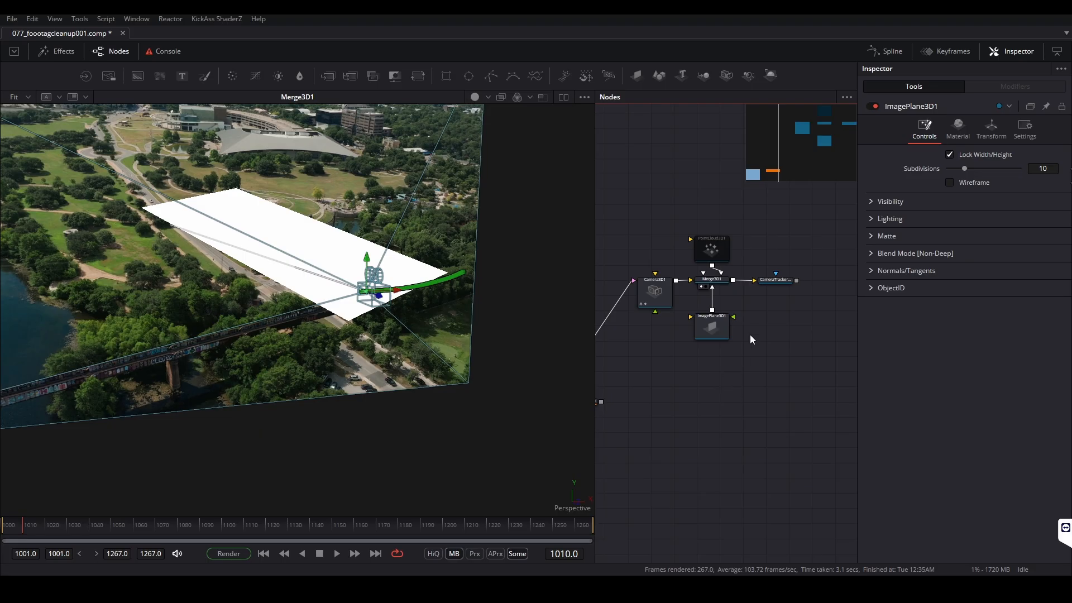
# Display CameraTracker1_Renderer in the viewer
pyautogui.click(775, 280)
pyautogui.scroll(5, 788, 279)
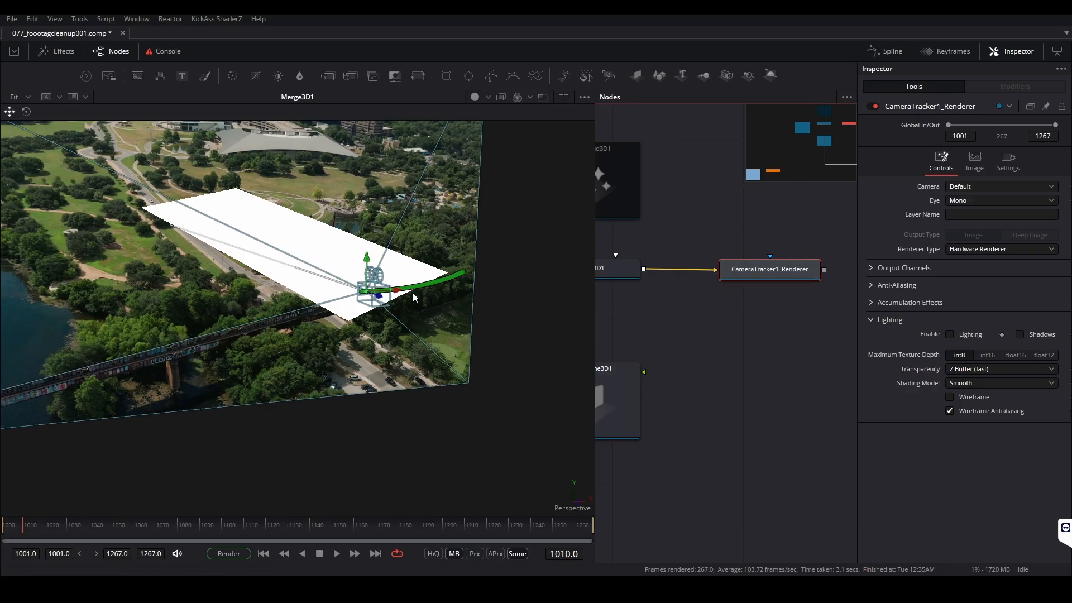
pyautogui.press('1')
pyautogui.scroll(-4, 782, 316)
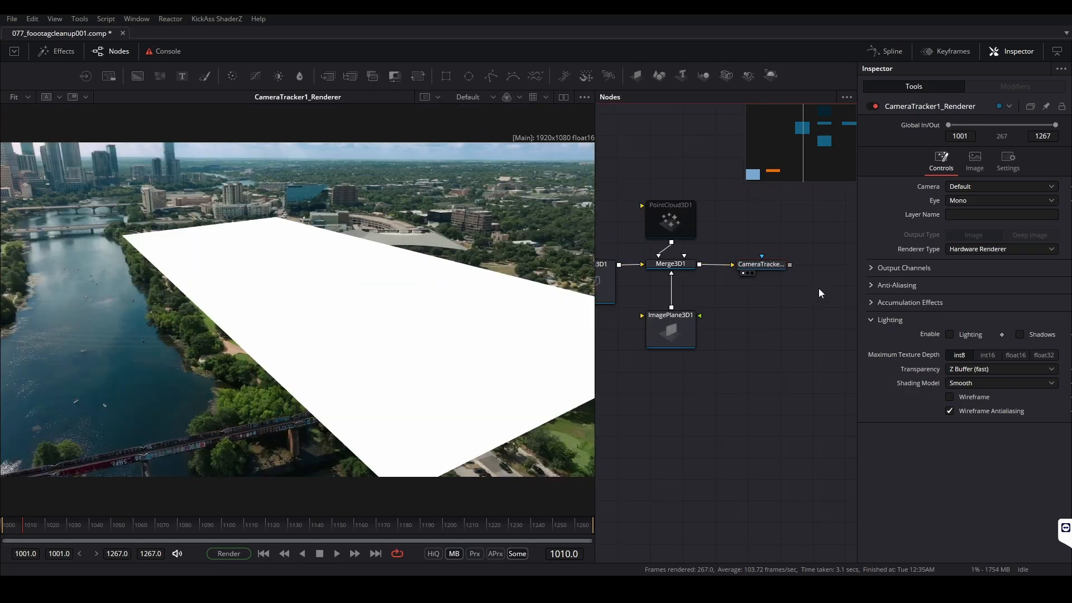
# Add a Catcher node below ImagePlane3D1 and connect it as the plane's material
pyautogui.scroll(-2, 725, 341)
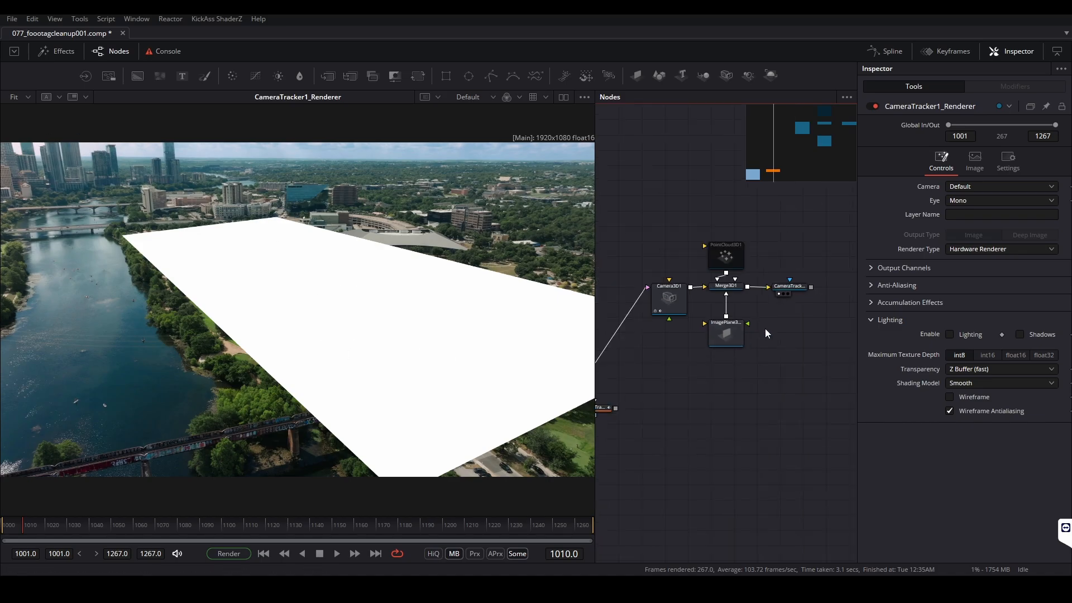
pyautogui.moveTo(732, 379); pyautogui.dragTo(751, 345)
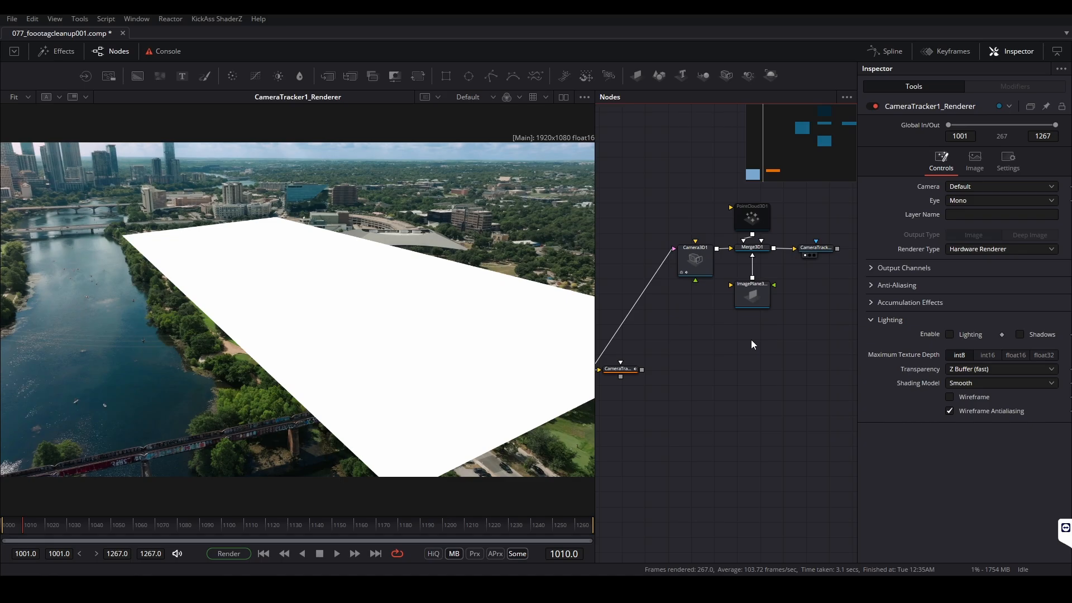
pyautogui.hotkey('shift', 'space')
pyautogui.write('cat')
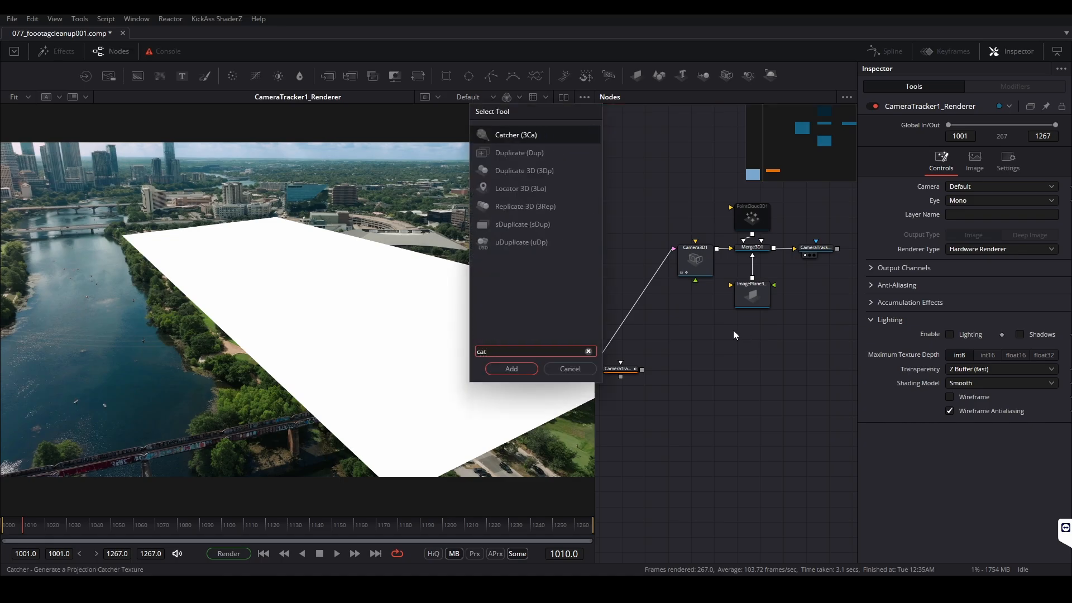
pyautogui.press('Return')
pyautogui.moveTo(772, 338); pyautogui.dragTo(756, 299)
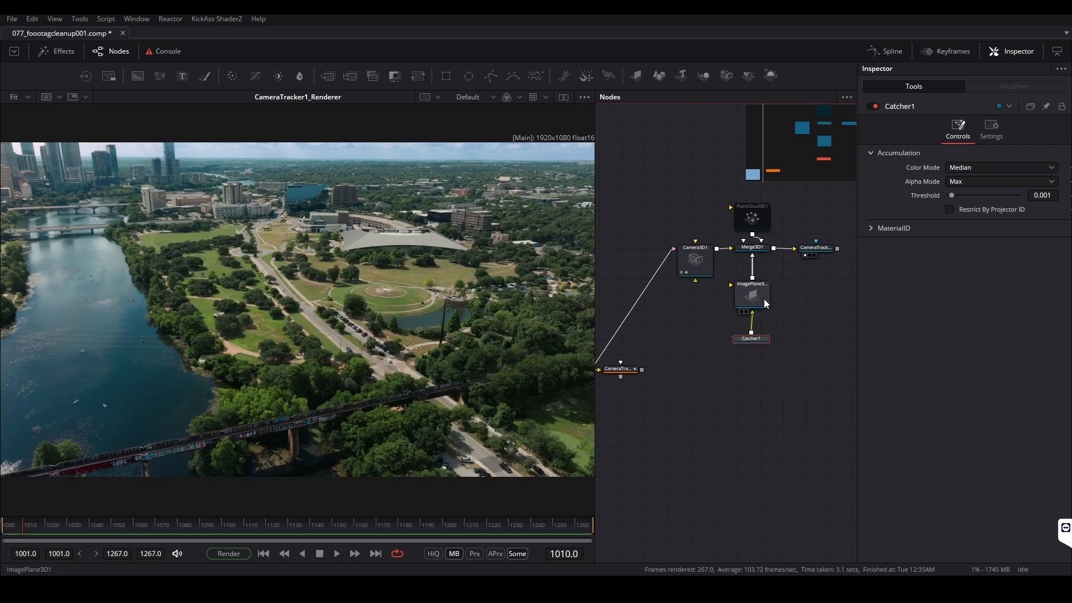
# Disable the image plane of Camera3D1
pyautogui.click(694, 257)
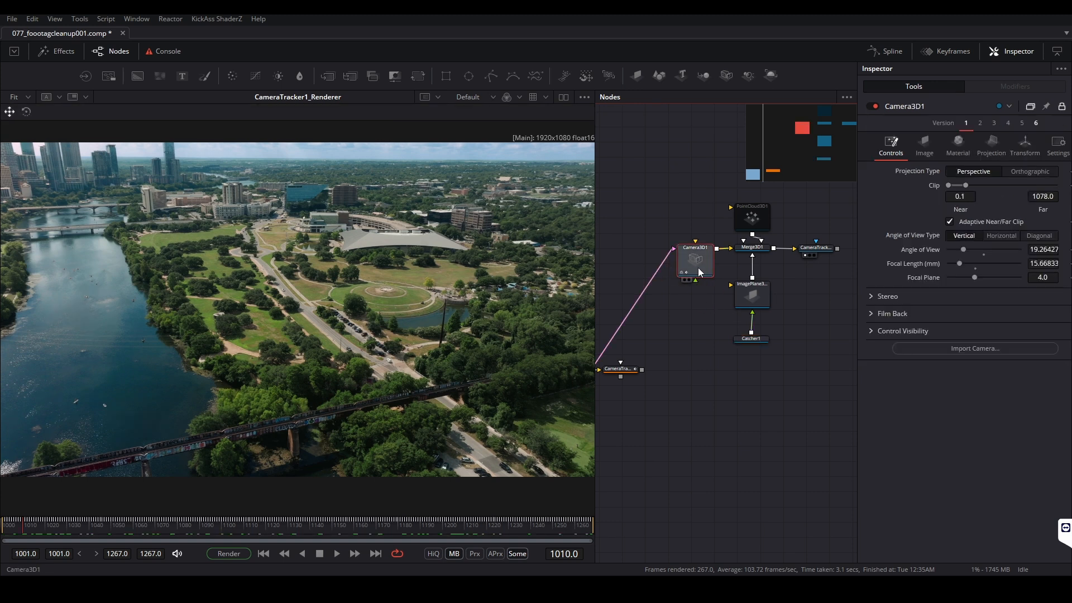
pyautogui.moveTo(676, 338); pyautogui.dragTo(753, 316)
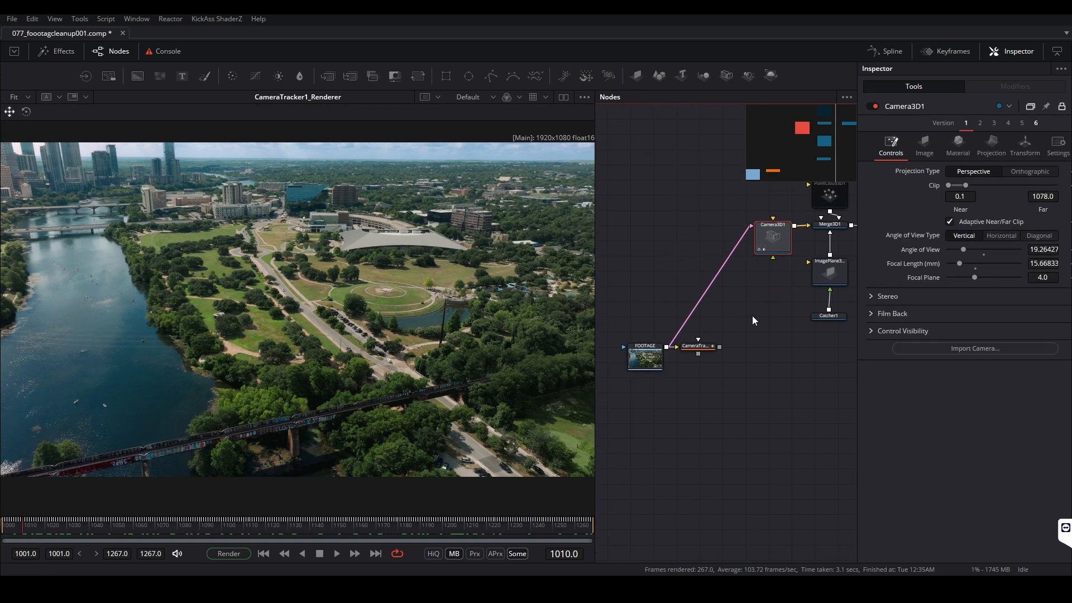
pyautogui.moveTo(788, 213); pyautogui.dragTo(697, 258)
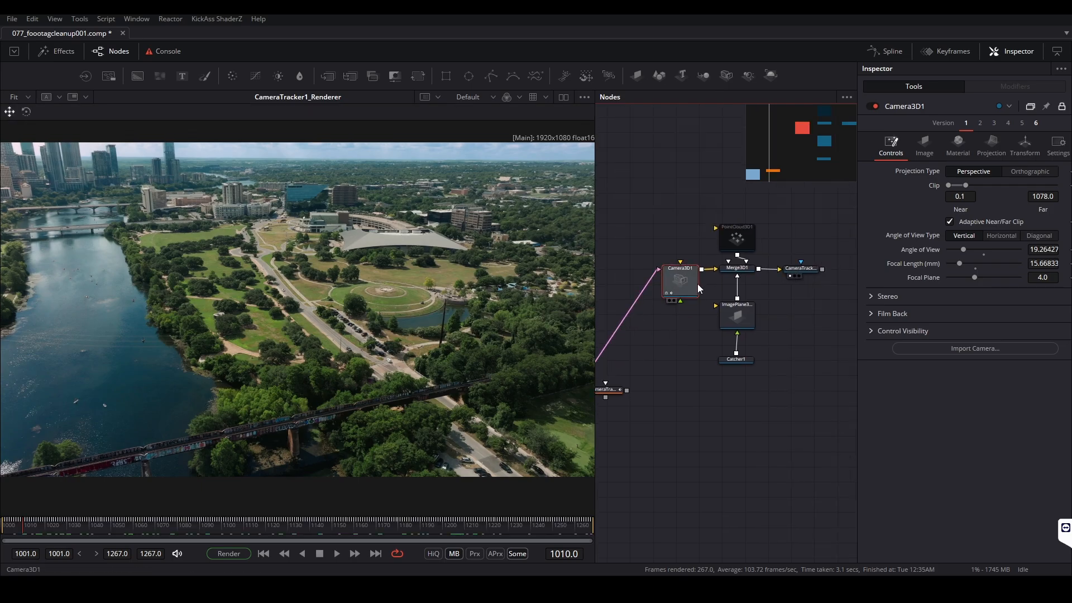
pyautogui.click(925, 146)
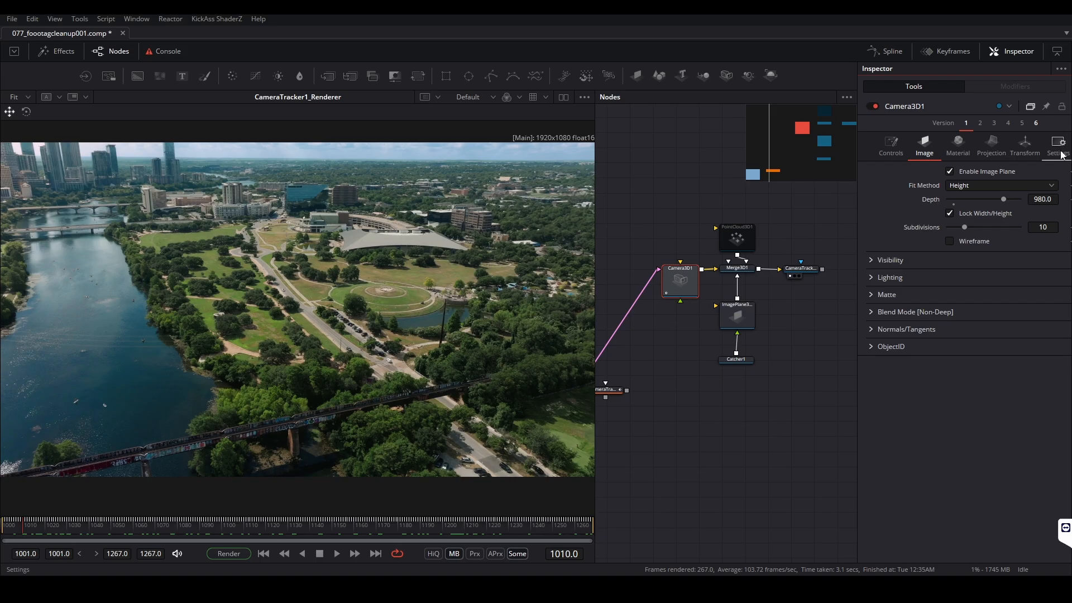
pyautogui.click(950, 172)
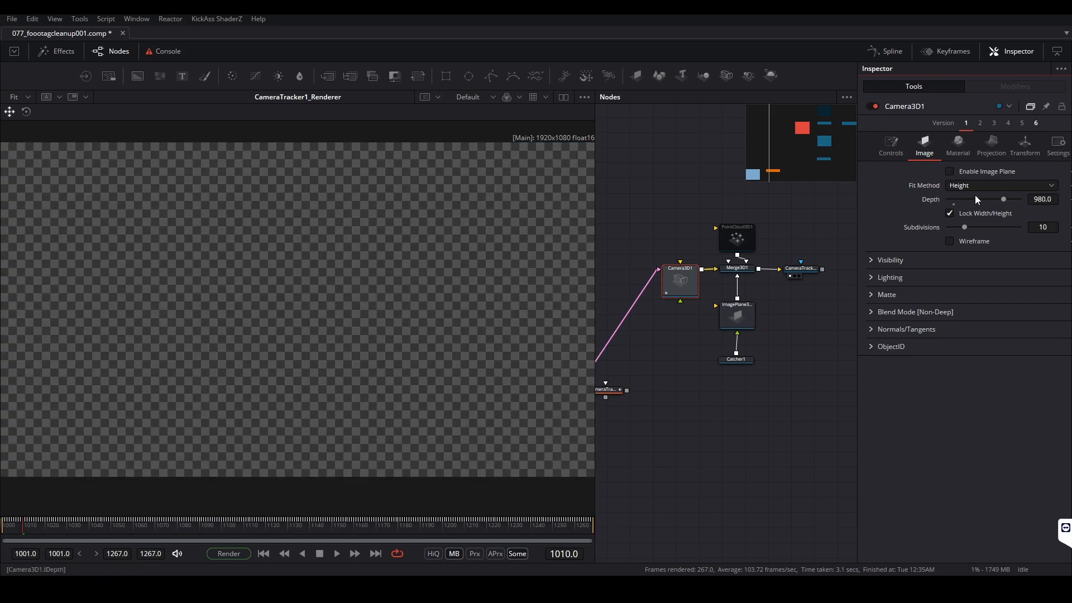
# Enable camera projection on Camera3D1 and set its projection mode to Texture
pyautogui.click(989, 148)
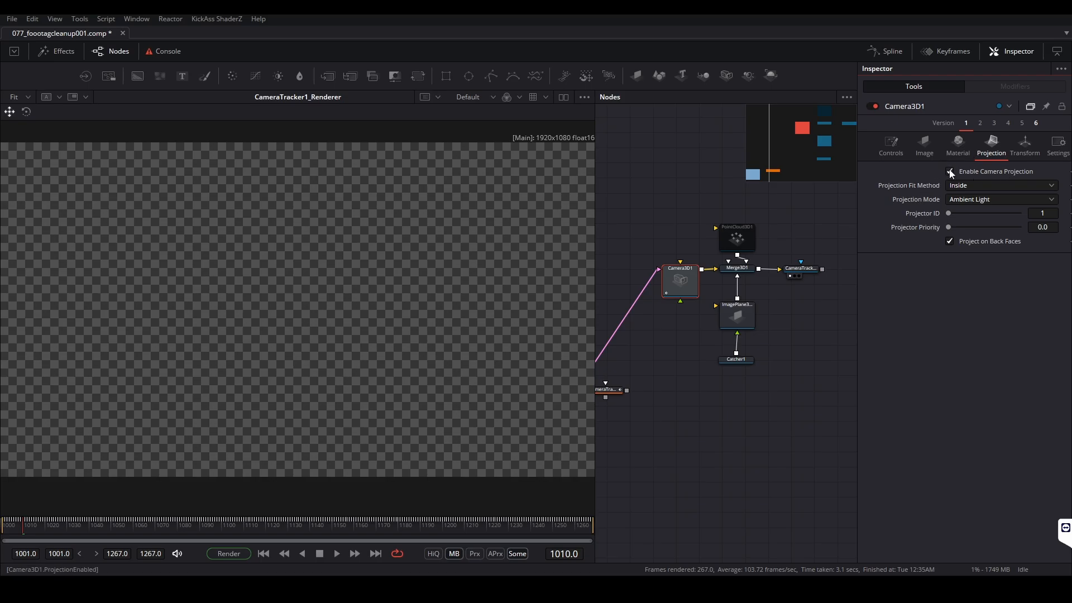
pyautogui.click(985, 204)
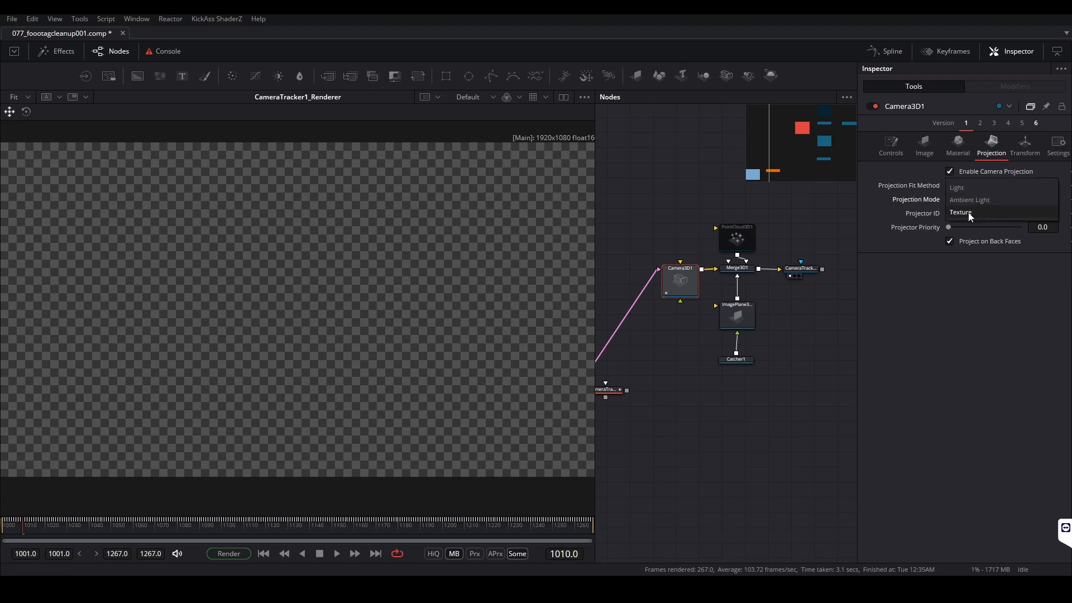
pyautogui.click(986, 213)
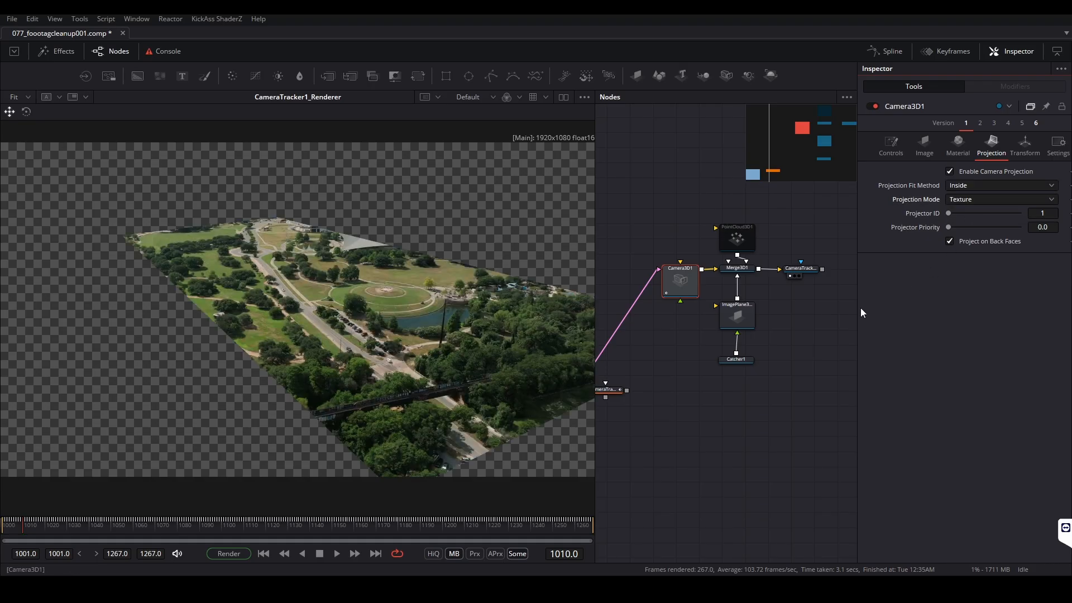
# Display Merge3D1 in the viewer and inspect the footage projected onto the plane in 3D
pyautogui.click(736, 269)
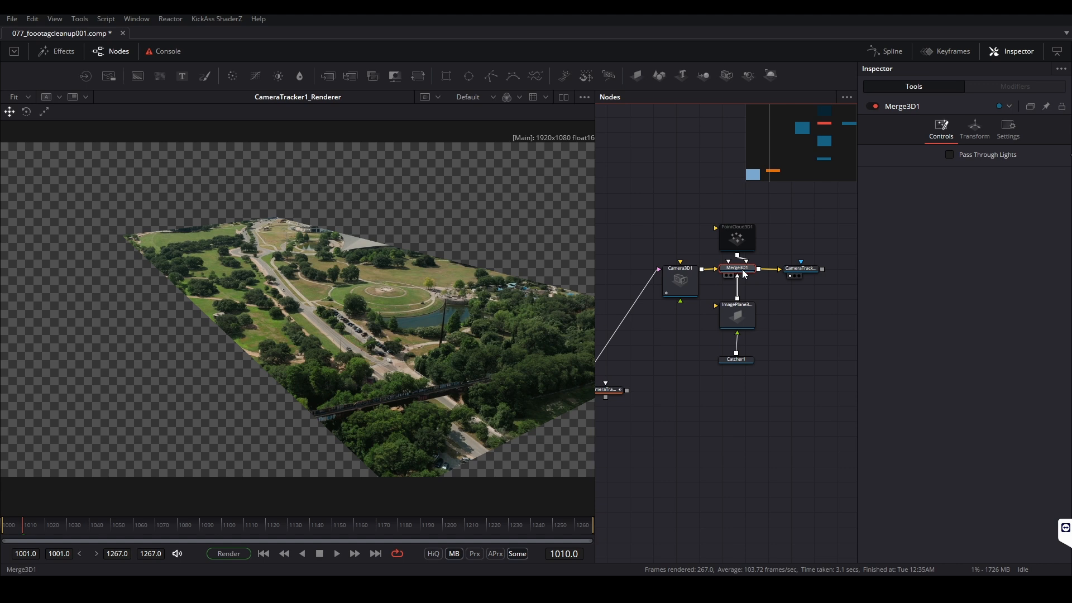
pyautogui.press('1')
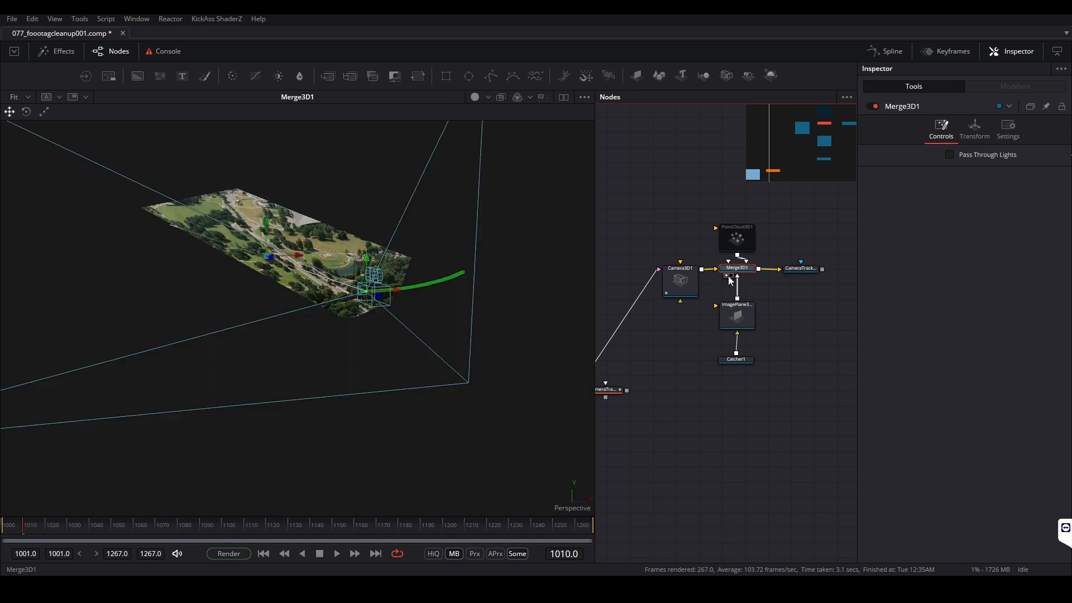
pyautogui.moveTo(453, 289); pyautogui.dragTo(340, 254)
pyautogui.scroll(3, 289, 278)
pyautogui.scroll(3, 289, 279)
pyautogui.moveTo(430, 291); pyautogui.dragTo(371, 294)
pyautogui.scroll(-3, 371, 295)
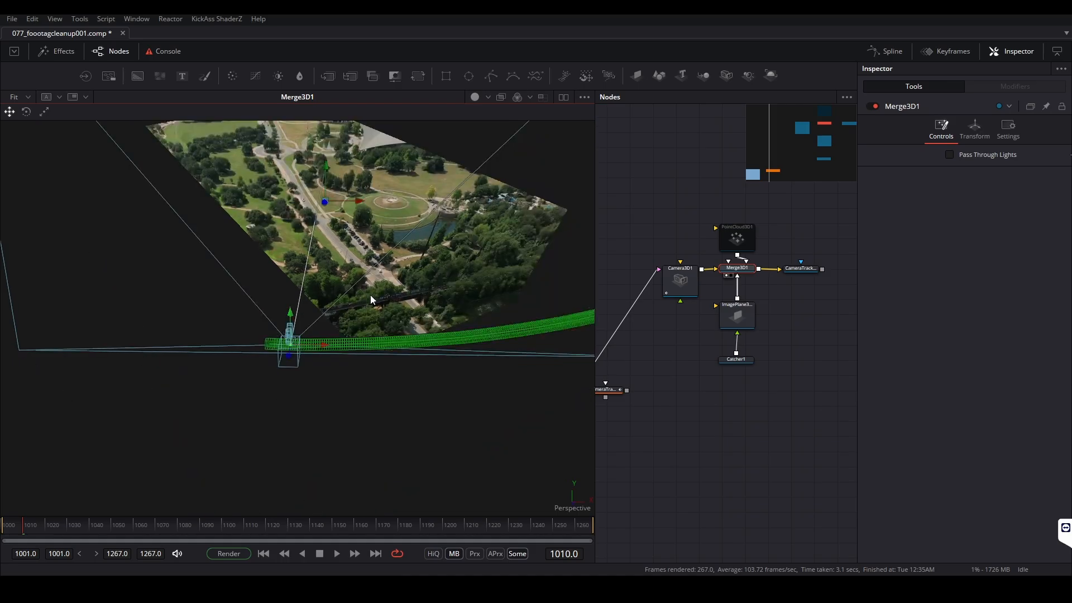
# Display CameraTracker1_Renderer and set its renderer type to Hardware UV Renderer
pyautogui.click(809, 270)
pyautogui.press('1')
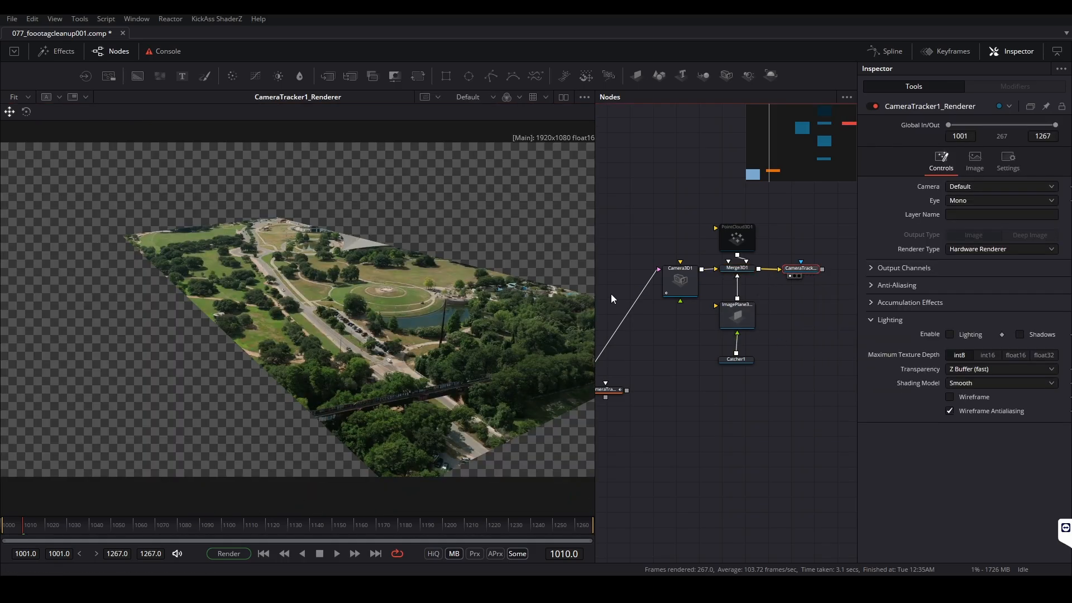
pyautogui.click(958, 250)
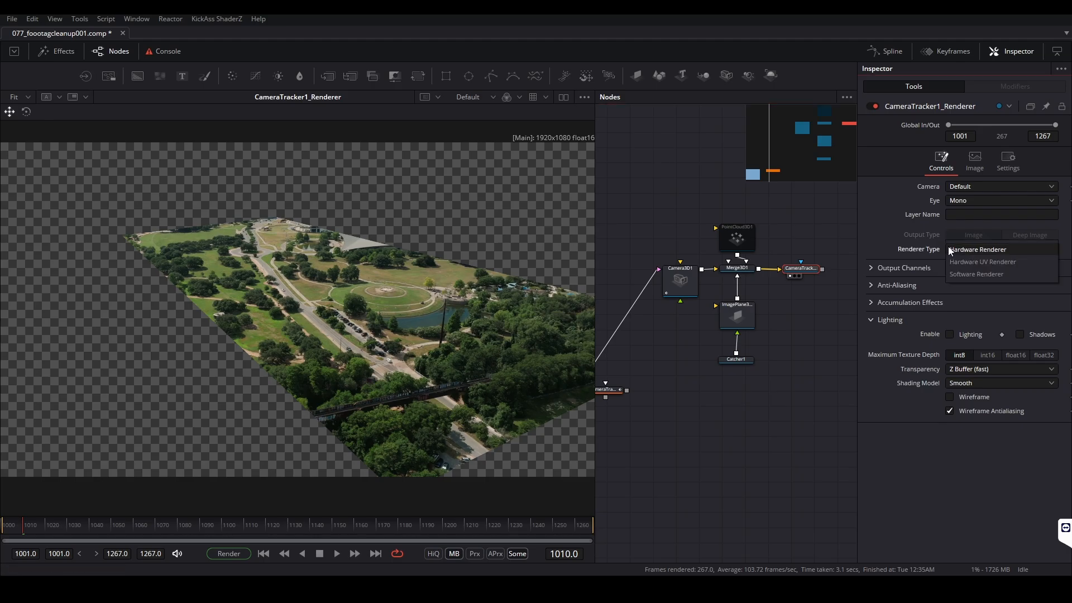
pyautogui.click(996, 264)
pyautogui.scroll(-3, 283, 293)
pyautogui.scroll(3, 327, 306)
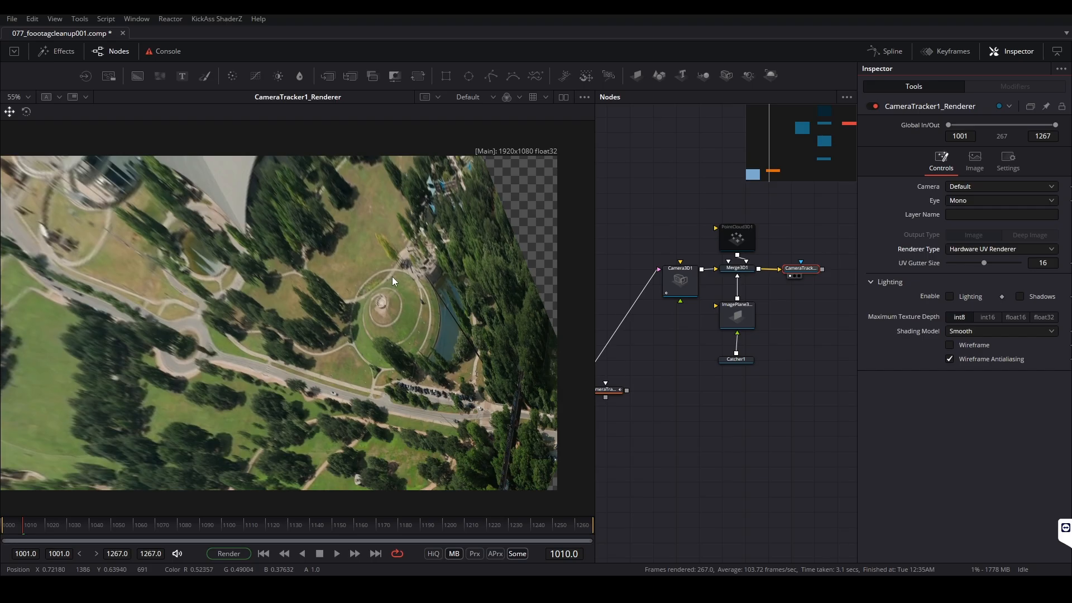
# Scrub through the frames of the unwrapped UV render to check how steady the road and ground stay
pyautogui.moveTo(558, 524); pyautogui.dragTo(254, 505)
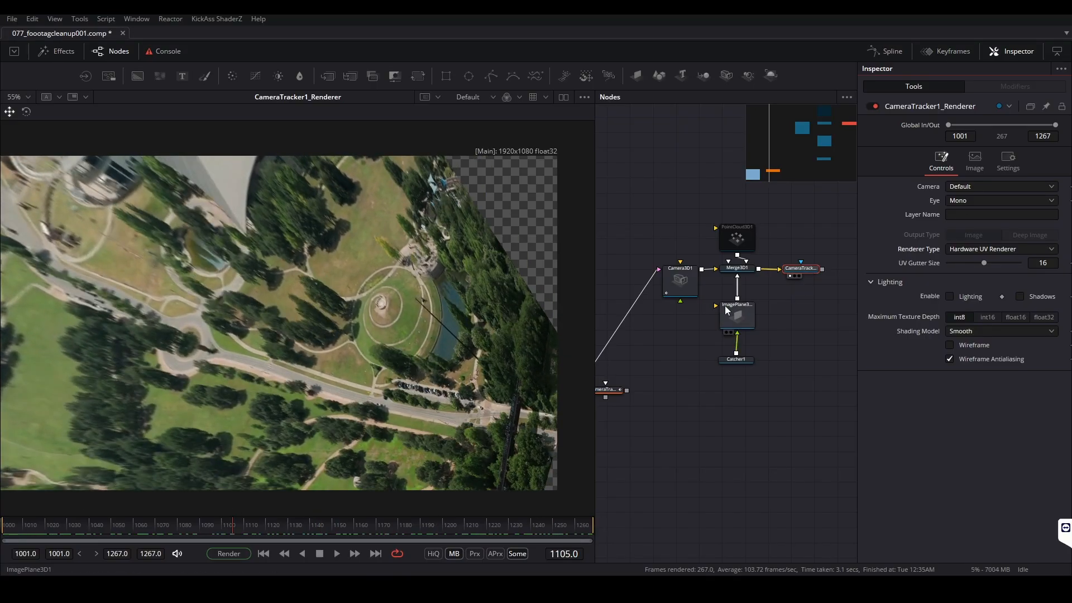
pyautogui.moveTo(399, 358)
pyautogui.mouseDown()
pyautogui.moveTo(417, 348)
pyautogui.moveTo(431, 355)
pyautogui.moveTo(410, 351)
pyautogui.mouseUp()
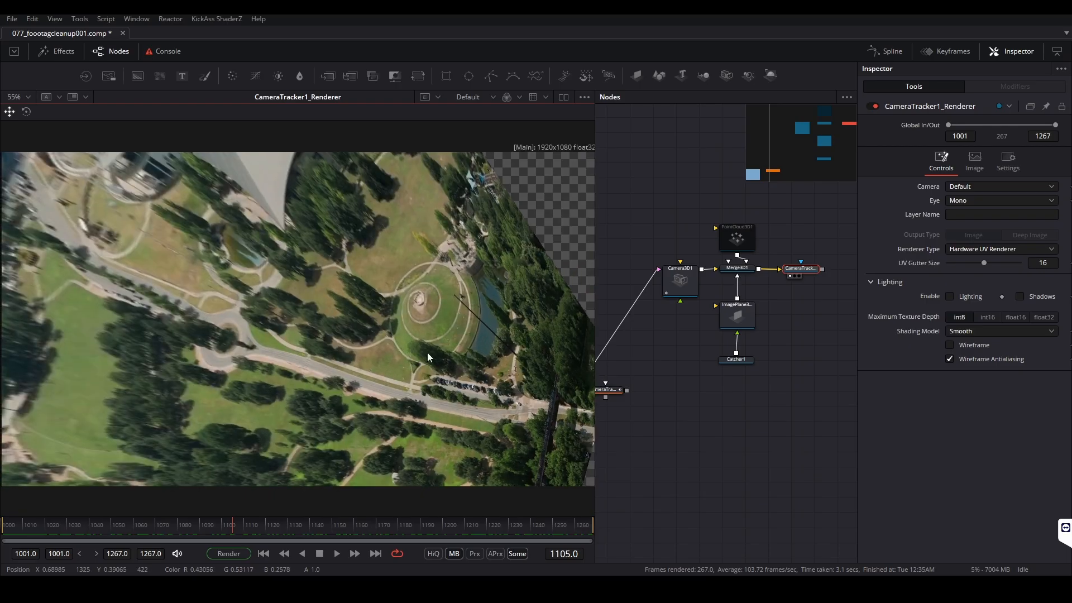
pyautogui.moveTo(72, 537); pyautogui.dragTo(424, 426)
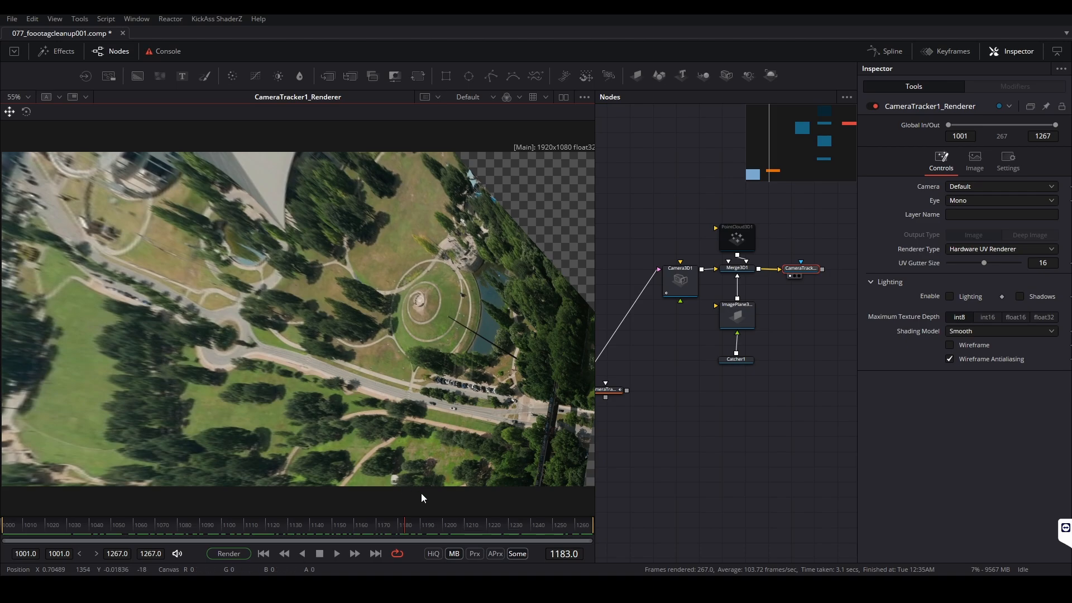
pyautogui.moveTo(379, 532)
pyautogui.mouseDown()
pyautogui.moveTo(366, 521)
pyautogui.moveTo(516, 521)
pyautogui.moveTo(2, 528)
pyautogui.moveTo(508, 527)
pyautogui.moveTo(394, 529)
pyautogui.mouseUp()
pyautogui.scroll(3, 288, 357)
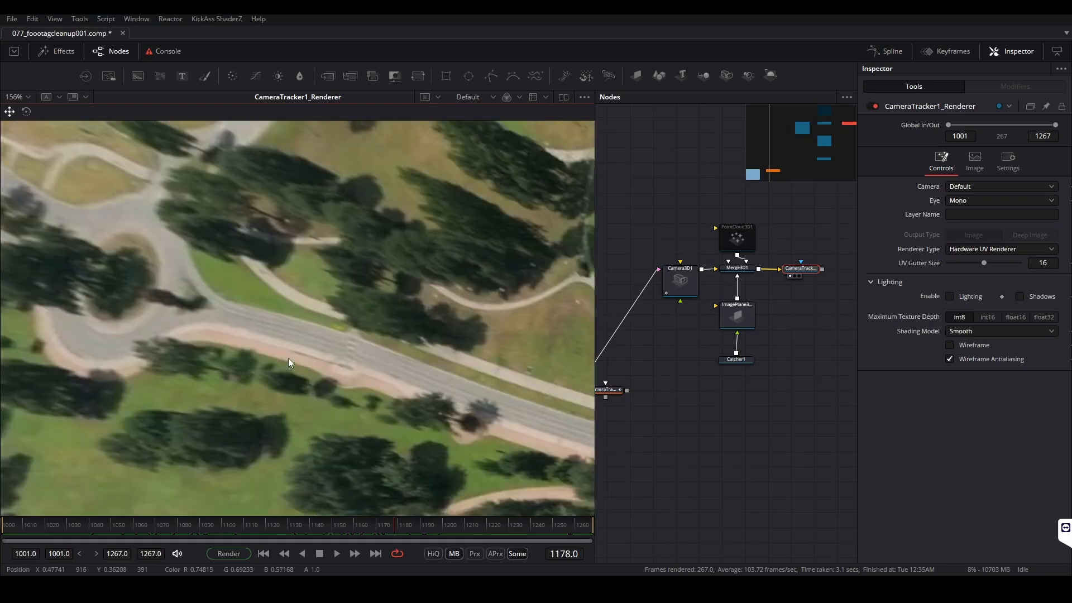
pyautogui.moveTo(239, 529); pyautogui.dragTo(279, 521)
pyautogui.scroll(-3, 323, 394)
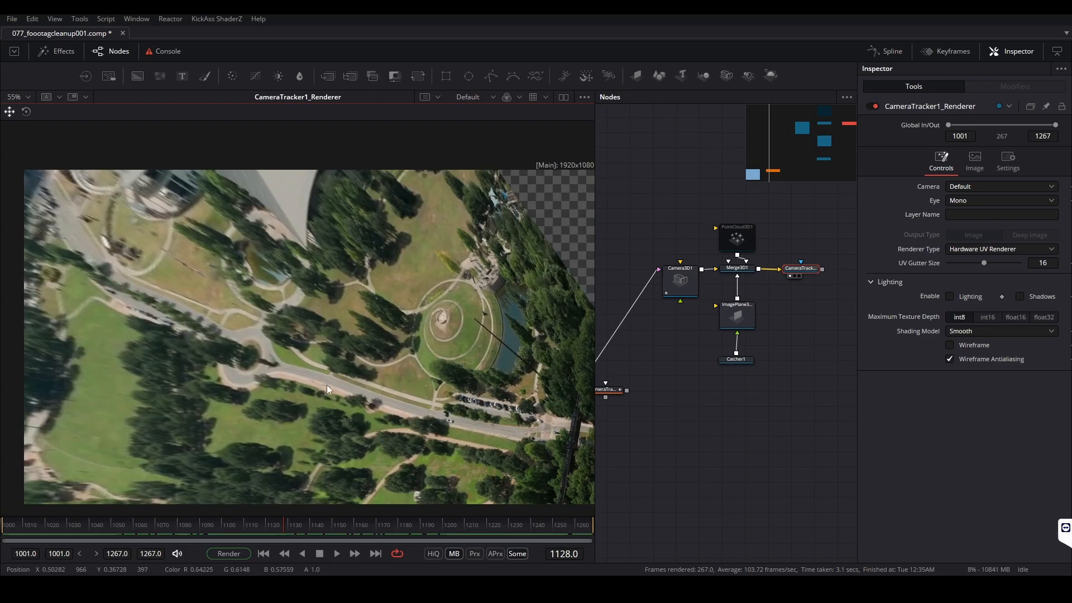
pyautogui.moveTo(334, 378); pyautogui.dragTo(323, 381)
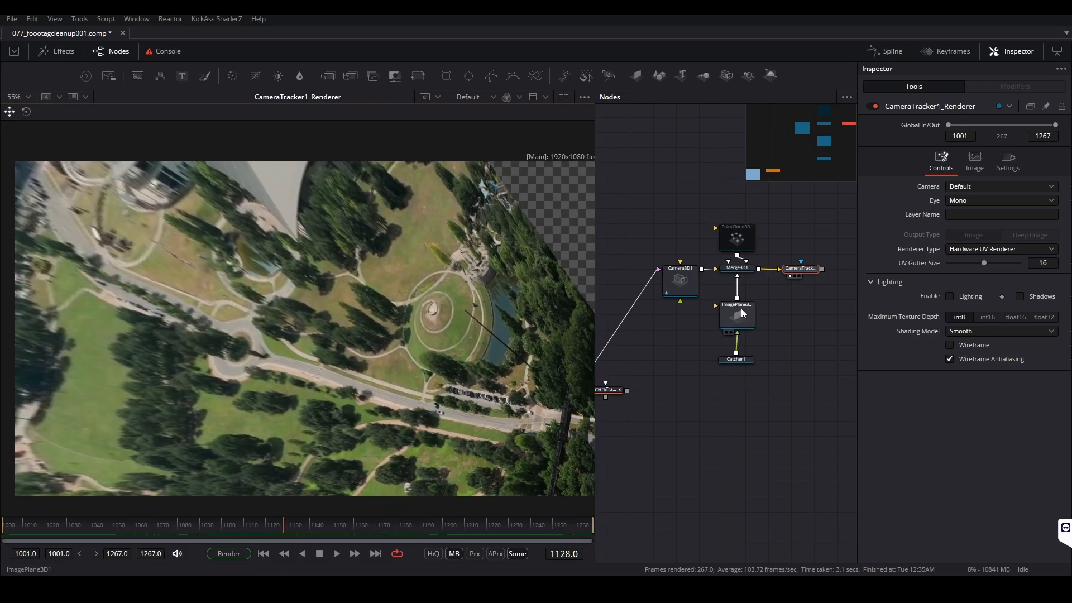
# Try a different Y translation on ImagePlane3D1, undo it, and play back the unwrapped footage
pyautogui.click(749, 321)
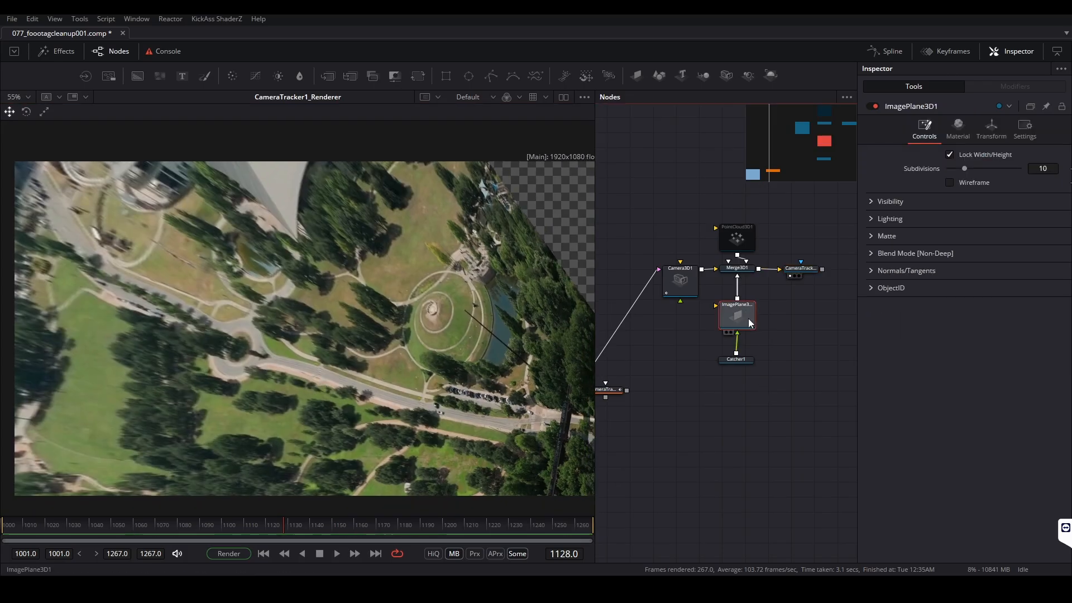
pyautogui.click(995, 129)
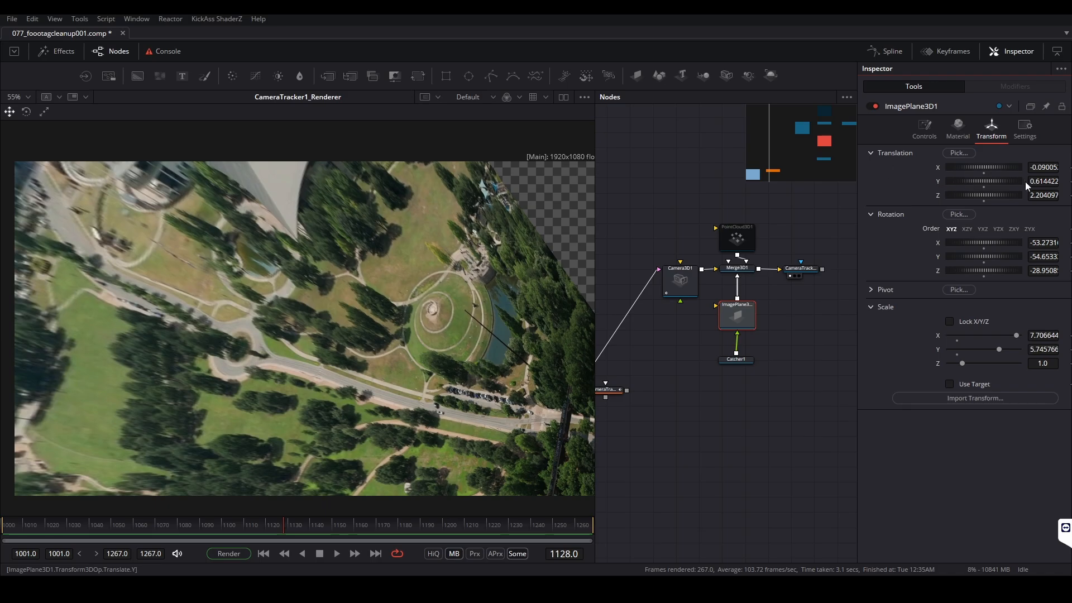
pyautogui.moveTo(1016, 182)
pyautogui.mouseDown()
pyautogui.moveTo(1054, 181)
pyautogui.moveTo(1034, 182)
pyautogui.mouseUp()
pyautogui.hotkey('ctrl', 'z')
pyautogui.press('space')
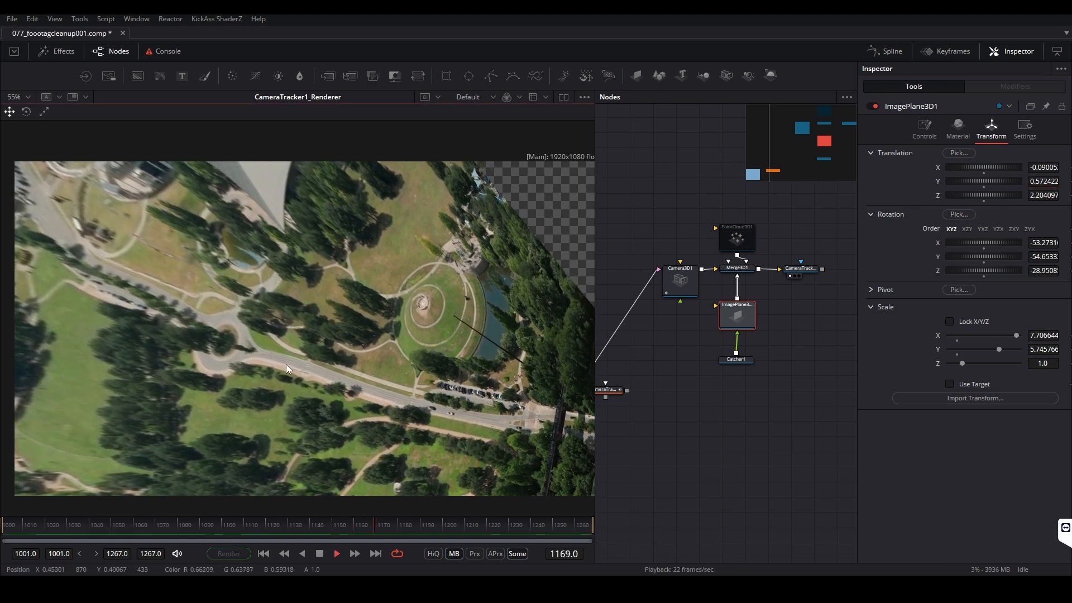
pyautogui.press('space')
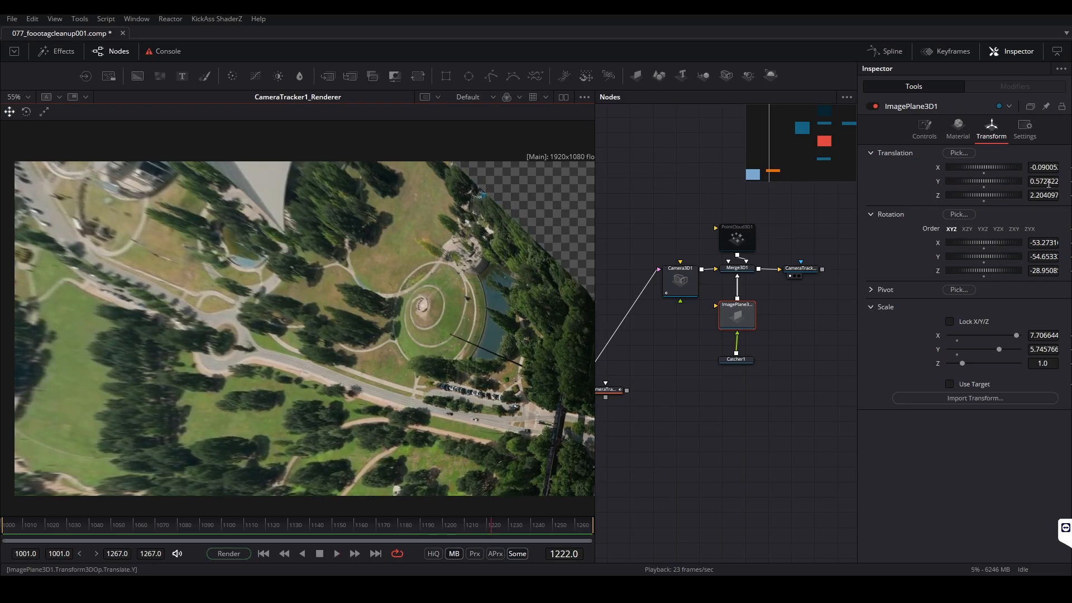
# Try moving ImagePlane3D1 to a Y translation of 0.603422 and scrub the frames to compare its stability
pyautogui.moveTo(1049, 184); pyautogui.dragTo(1043, 183)
pyautogui.moveTo(490, 525); pyautogui.dragTo(0, 492)
pyautogui.moveTo(1043, 181)
pyautogui.mouseDown()
pyautogui.moveTo(1060, 182)
pyautogui.moveTo(1048, 181)
pyautogui.mouseUp()
pyautogui.moveTo(105, 525); pyautogui.dragTo(622, 519)
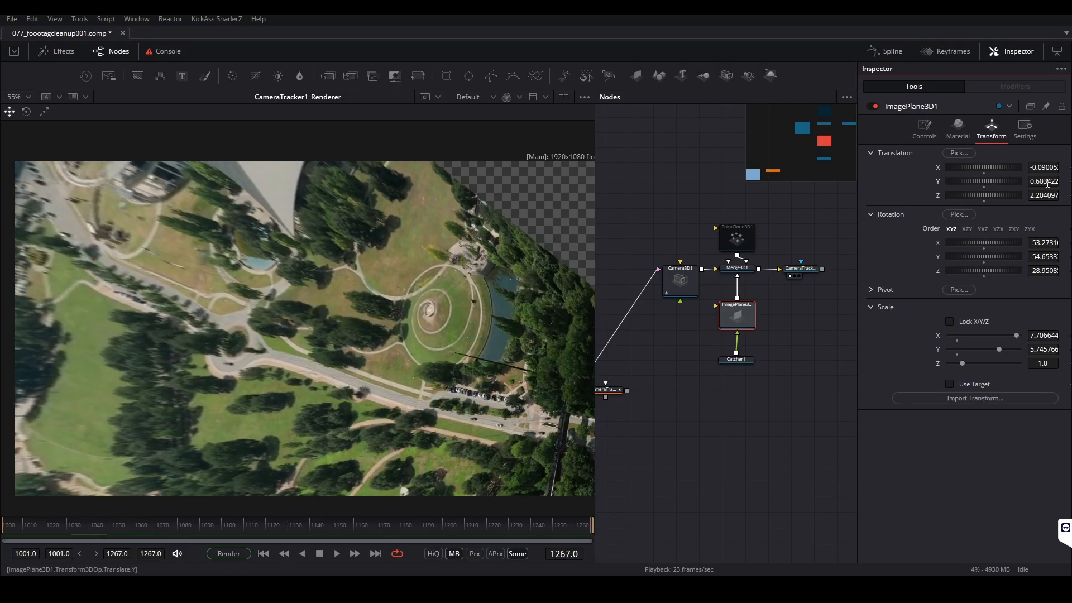
# Scrub the UV render to examine ground stability at the road, returning to frame 1001
pyautogui.click(508, 524)
pyautogui.moveTo(508, 525); pyautogui.dragTo(528, 505)
pyautogui.scroll(-2, 502, 440)
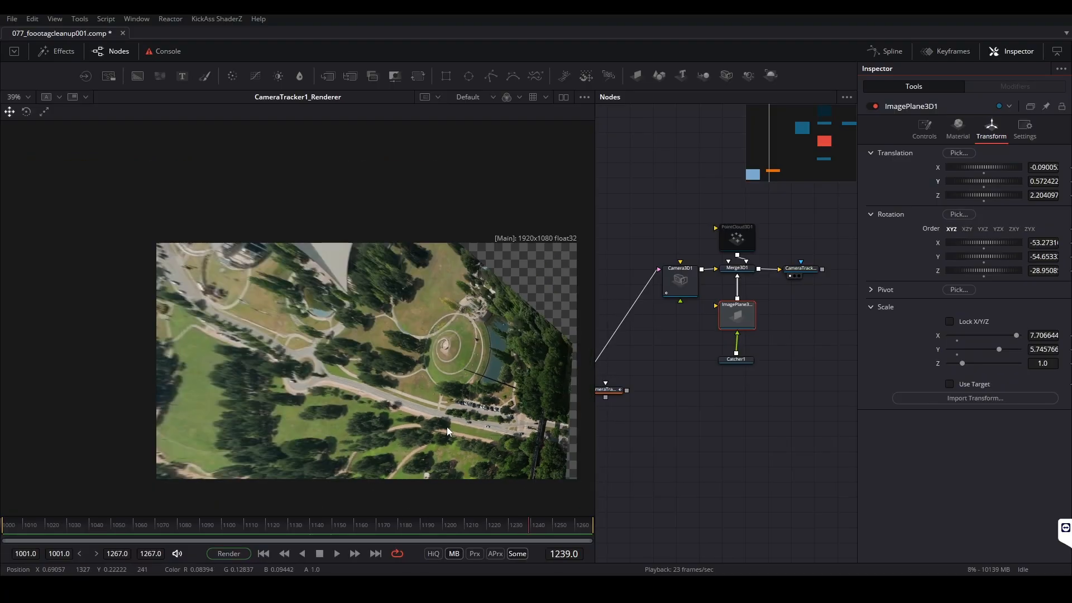
pyautogui.scroll(2, 247, 363)
pyautogui.moveTo(526, 454); pyautogui.dragTo(416, 398)
pyautogui.moveTo(525, 525); pyautogui.dragTo(2, 527)
# Add a Paint node after CameraTracker1_Renderer and display it in the viewer at frame 1001
pyautogui.moveTo(813, 323); pyautogui.dragTo(763, 352)
pyautogui.click(765, 354)
pyautogui.click(758, 303)
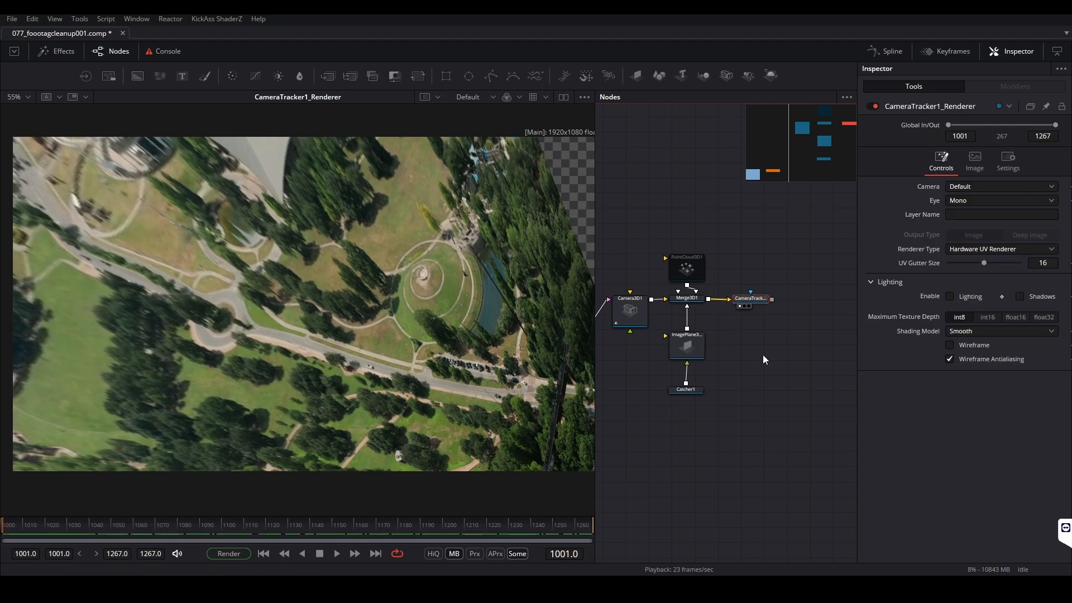
pyautogui.moveTo(19, 529); pyautogui.dragTo(2, 542)
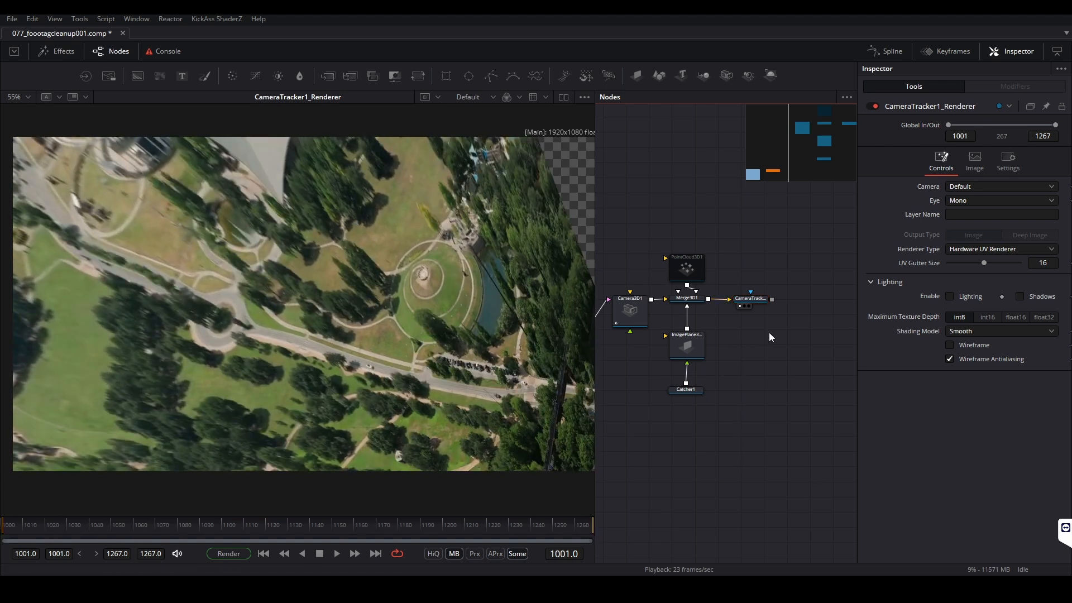
pyautogui.hotkey('ctrl', 'space')
pyautogui.write('cat')
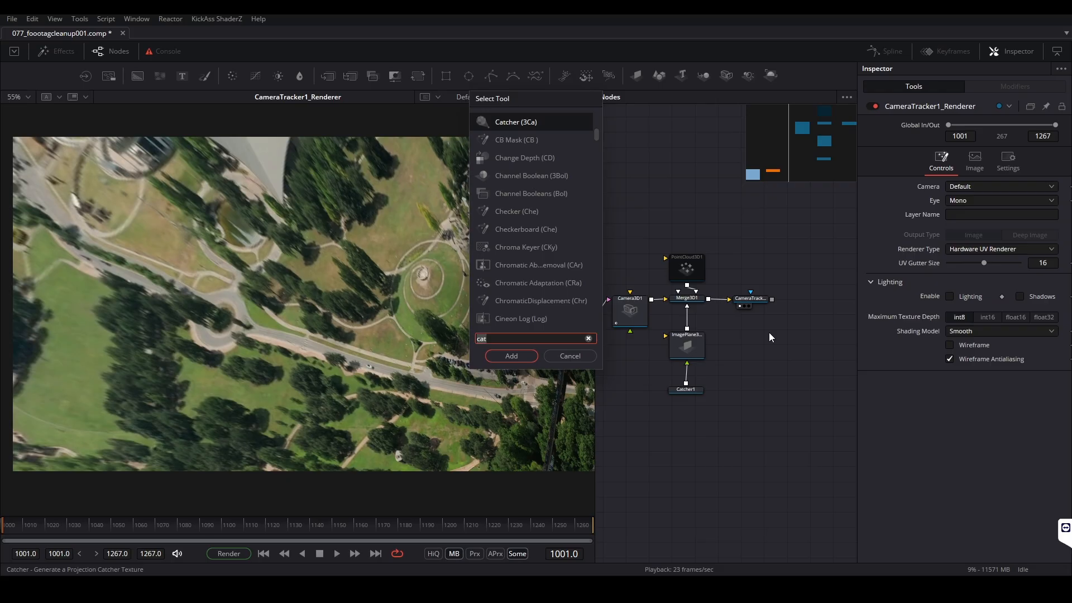
pyautogui.press('BackSpace')
pyautogui.press('BackSpace')
pyautogui.press('BackSpace')
pyautogui.write('pain')
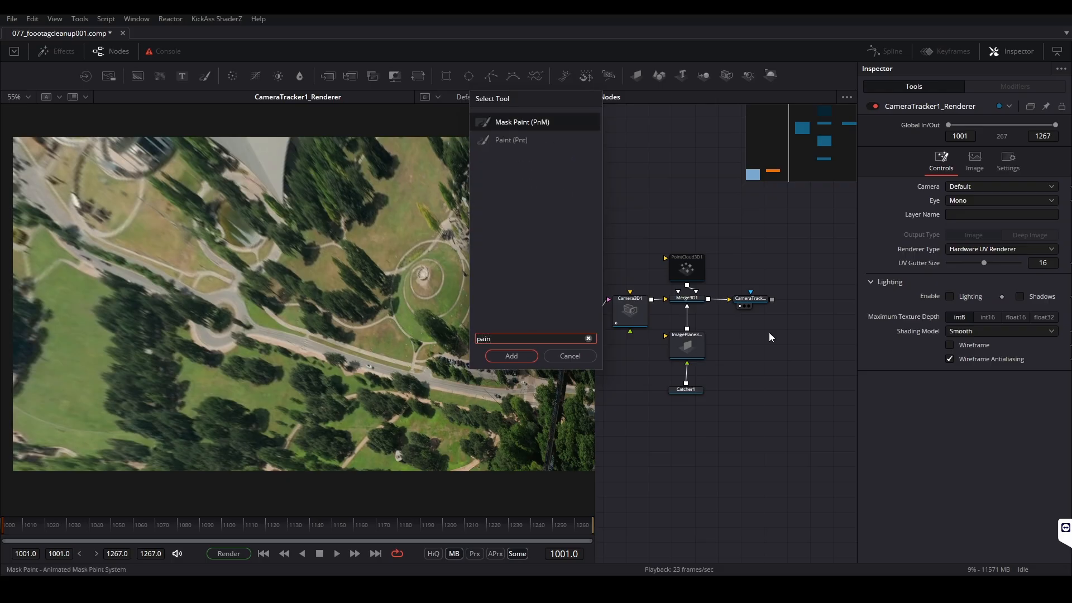
pyautogui.press('Down')
pyautogui.press('Return')
pyautogui.moveTo(755, 328); pyautogui.dragTo(813, 299)
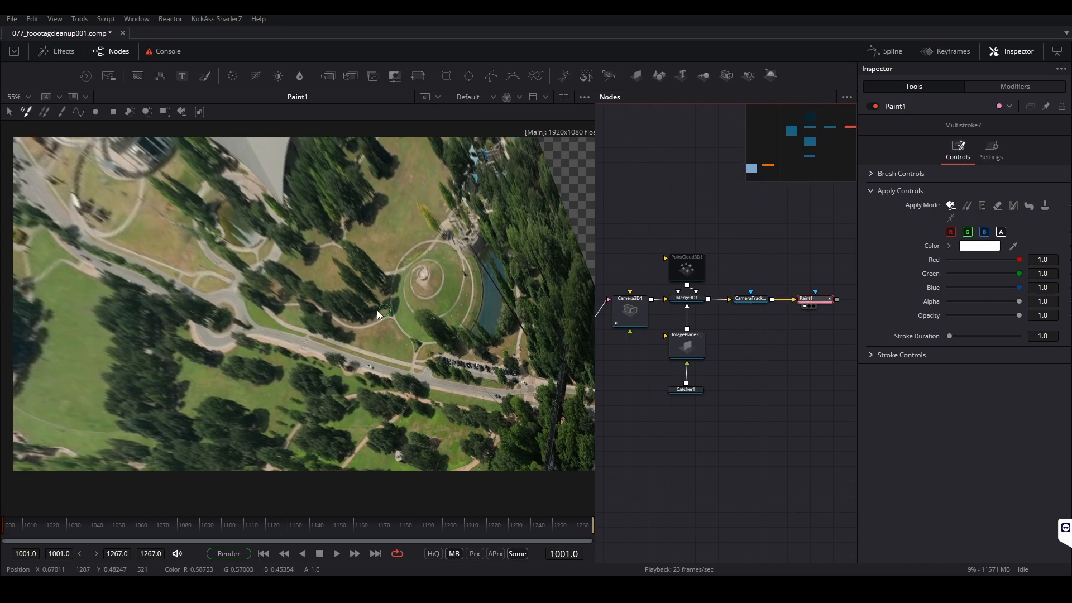
# Choose the Stroke tool for Paint1 and set its apply mode to Clone at frame 1001
pyautogui.scroll(5, 280, 349)
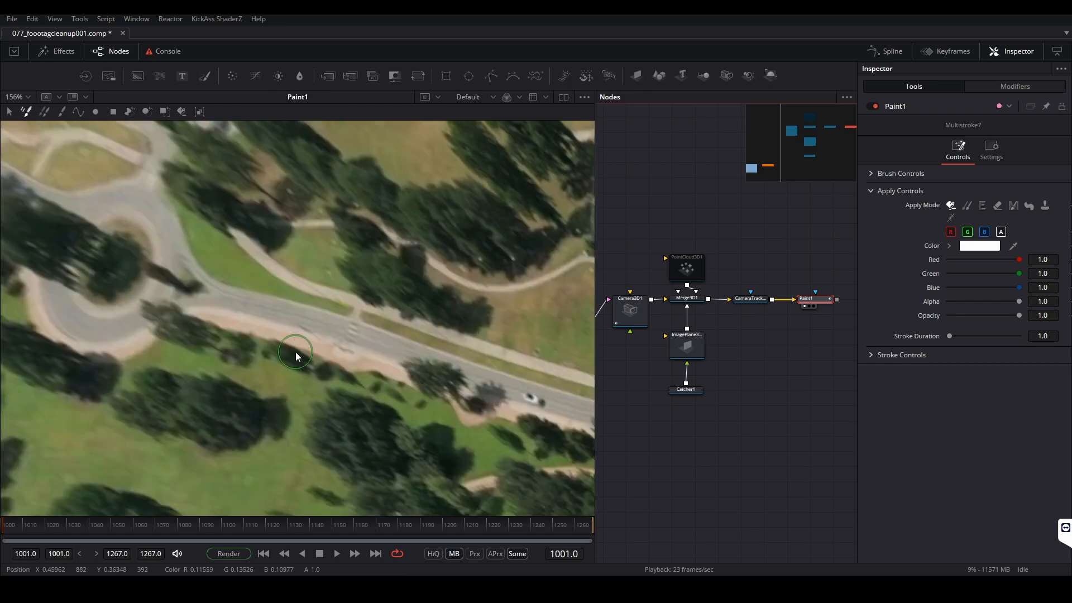
pyautogui.moveTo(249, 527); pyautogui.dragTo(9, 530)
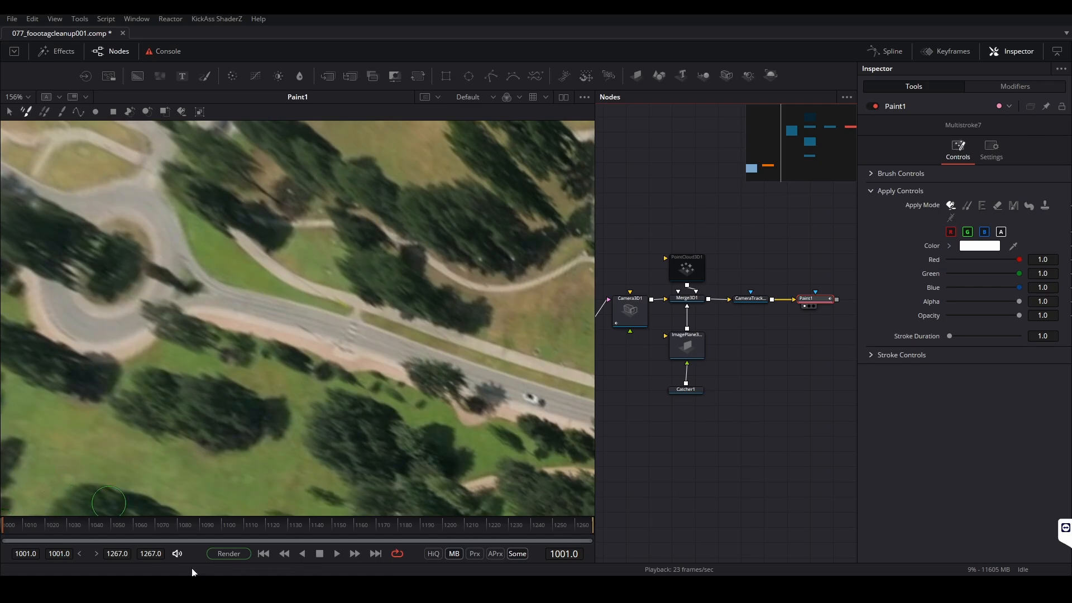
pyautogui.click(62, 110)
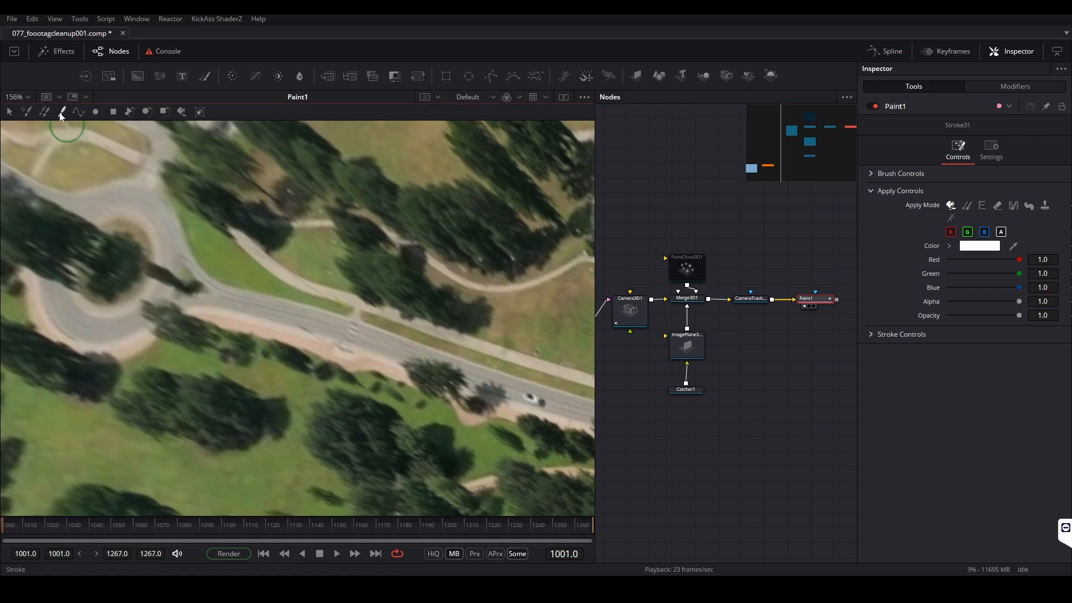
pyautogui.click(967, 206)
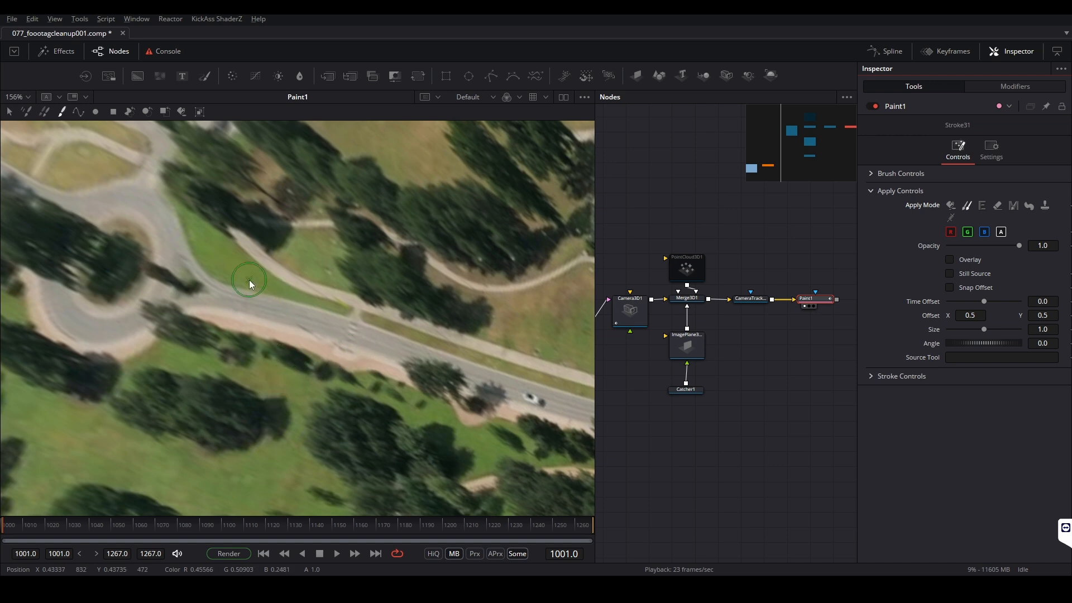
# Clone grass from the open lawn over the road section beside the roundabout at frame 1001
pyautogui.keyDown('alt'); pyautogui.click(163, 476); pyautogui.keyUp('alt')
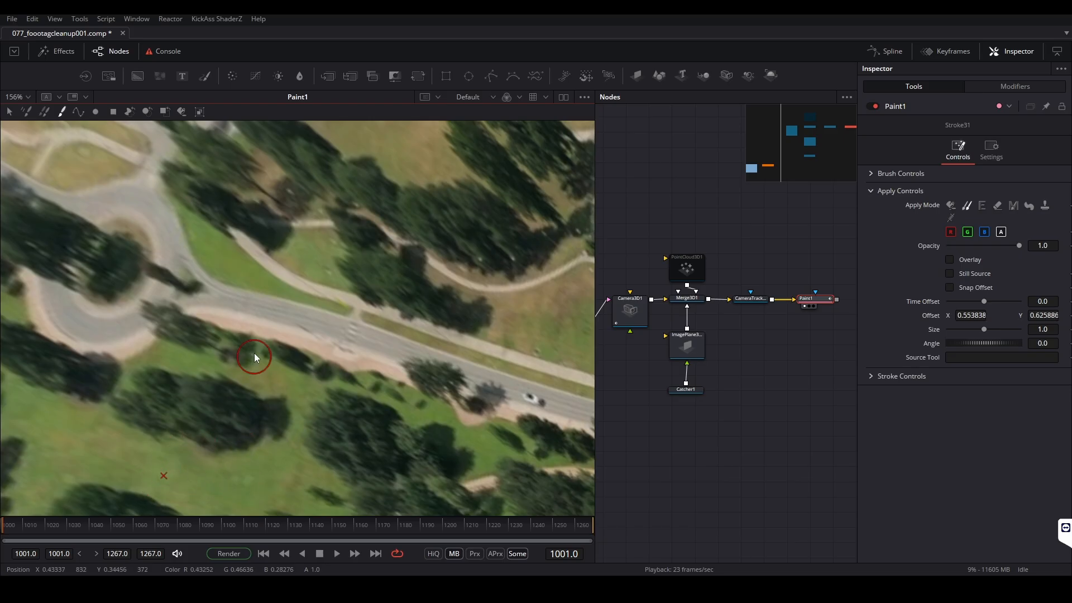
pyautogui.moveTo(227, 301)
pyautogui.mouseDown()
pyautogui.moveTo(204, 301)
pyautogui.moveTo(280, 319)
pyautogui.moveTo(254, 307)
pyautogui.moveTo(277, 302)
pyautogui.moveTo(347, 331)
pyautogui.moveTo(281, 316)
pyautogui.moveTo(343, 338)
pyautogui.moveTo(354, 340)
pyautogui.moveTo(311, 327)
pyautogui.moveTo(394, 342)
pyautogui.moveTo(342, 334)
pyautogui.moveTo(397, 357)
pyautogui.moveTo(345, 321)
pyautogui.mouseUp()
pyautogui.moveTo(212, 268); pyautogui.dragTo(205, 267)
pyautogui.scroll(-3, 288, 311)
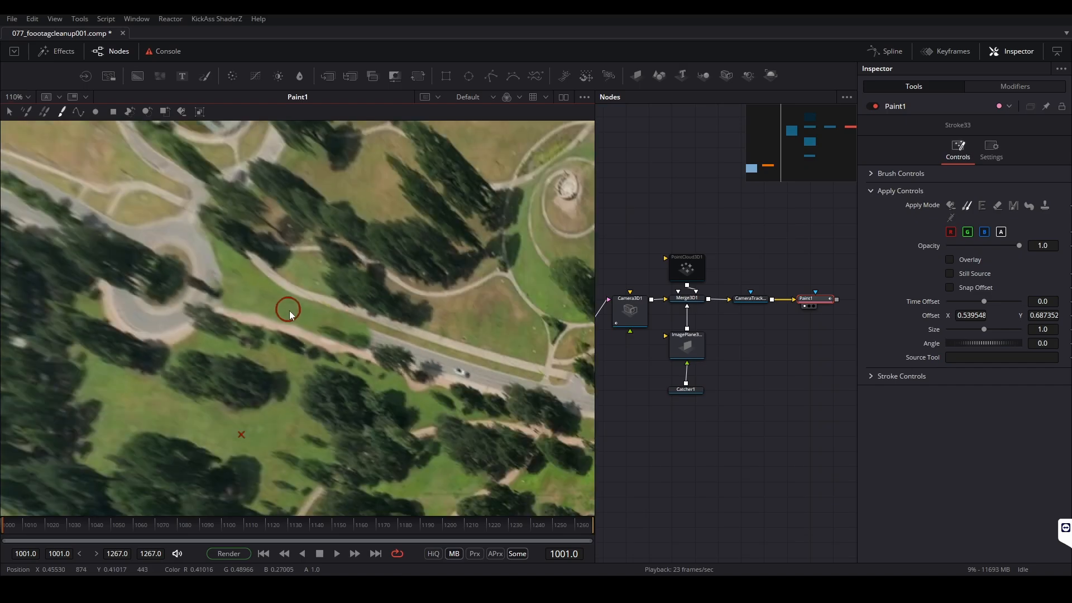
# Clone lawn texture over the car and the road between the roundabout and the path junction at frame 1001
pyautogui.scroll(3, 438, 370)
pyautogui.keyDown('alt'); pyautogui.click(399, 269); pyautogui.keyUp('alt')
pyautogui.moveTo(377, 334)
pyautogui.mouseDown()
pyautogui.moveTo(333, 317)
pyautogui.moveTo(445, 280)
pyautogui.moveTo(322, 311)
pyautogui.moveTo(267, 289)
pyautogui.mouseUp()
pyautogui.keyDown('alt'); pyautogui.click(445, 278); pyautogui.keyUp('alt')
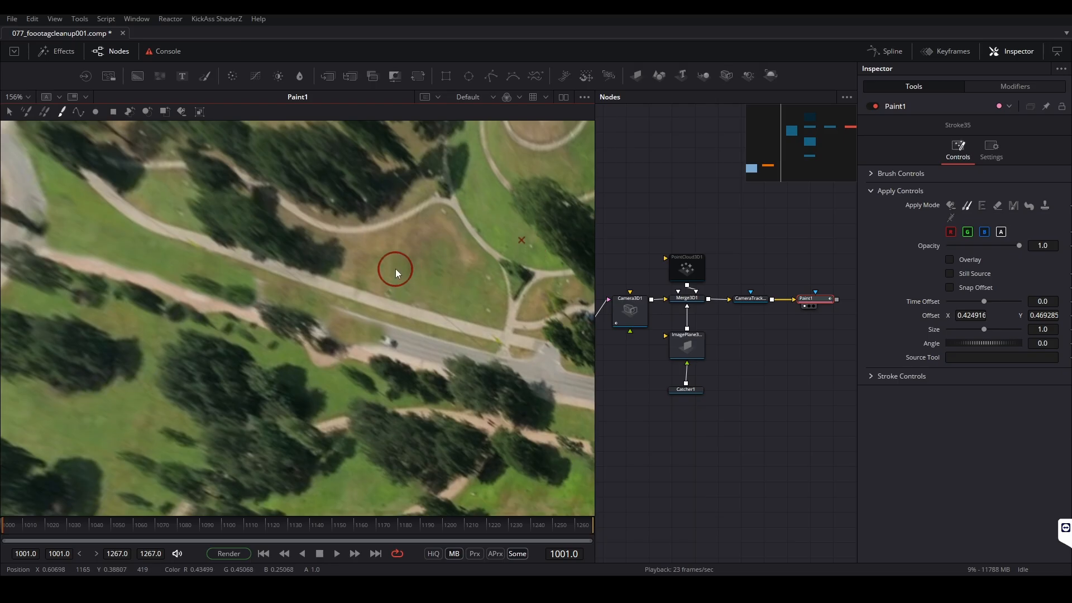
pyautogui.moveTo(387, 264)
pyautogui.mouseDown()
pyautogui.moveTo(427, 267)
pyautogui.moveTo(390, 262)
pyautogui.mouseUp()
pyautogui.keyDown('alt'); pyautogui.click(389, 262); pyautogui.keyUp('alt')
pyautogui.moveTo(338, 309)
pyautogui.mouseDown()
pyautogui.moveTo(388, 272)
pyautogui.moveTo(379, 339)
pyautogui.moveTo(408, 344)
pyautogui.moveTo(405, 257)
pyautogui.moveTo(435, 357)
pyautogui.moveTo(424, 339)
pyautogui.moveTo(444, 351)
pyautogui.mouseUp()
pyautogui.keyDown('alt'); pyautogui.click(389, 270); pyautogui.keyUp('alt')
pyautogui.keyDown('alt'); pyautogui.click(394, 257); pyautogui.keyUp('alt')
pyautogui.keyDown('alt'); pyautogui.click(419, 287); pyautogui.keyUp('alt')
pyautogui.click(266, 295)
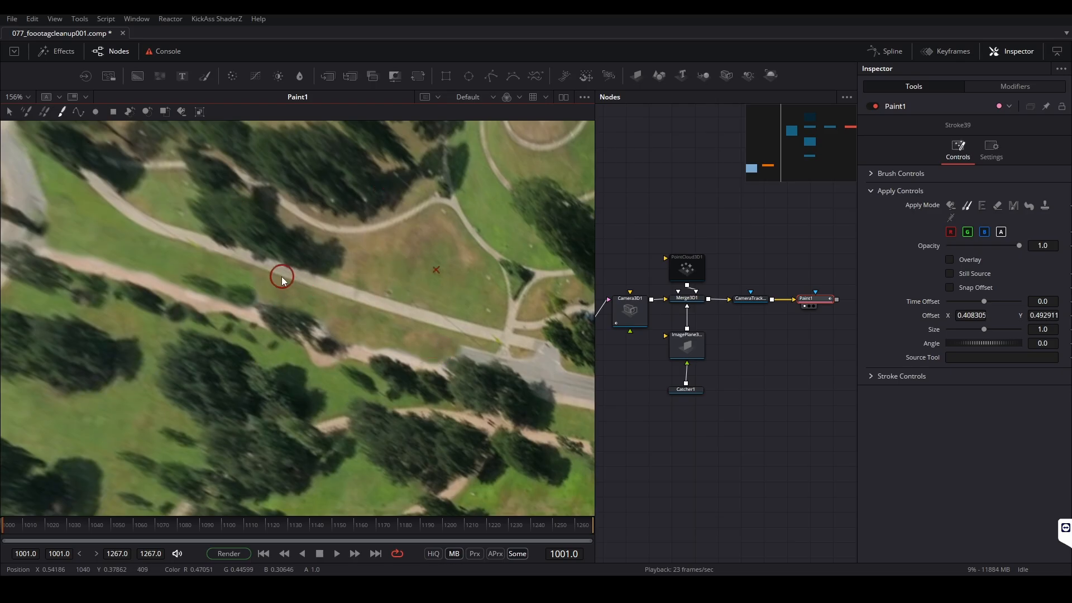
# Clone brown grass over the road leading up to the path junction near the car park
pyautogui.scroll(-3, 282, 275)
pyautogui.scroll(3, 392, 297)
pyautogui.keyDown('alt'); pyautogui.click(274, 240); pyautogui.keyUp('alt')
pyautogui.moveTo(357, 327)
pyautogui.mouseDown()
pyautogui.moveTo(378, 333)
pyautogui.moveTo(361, 331)
pyautogui.mouseUp()
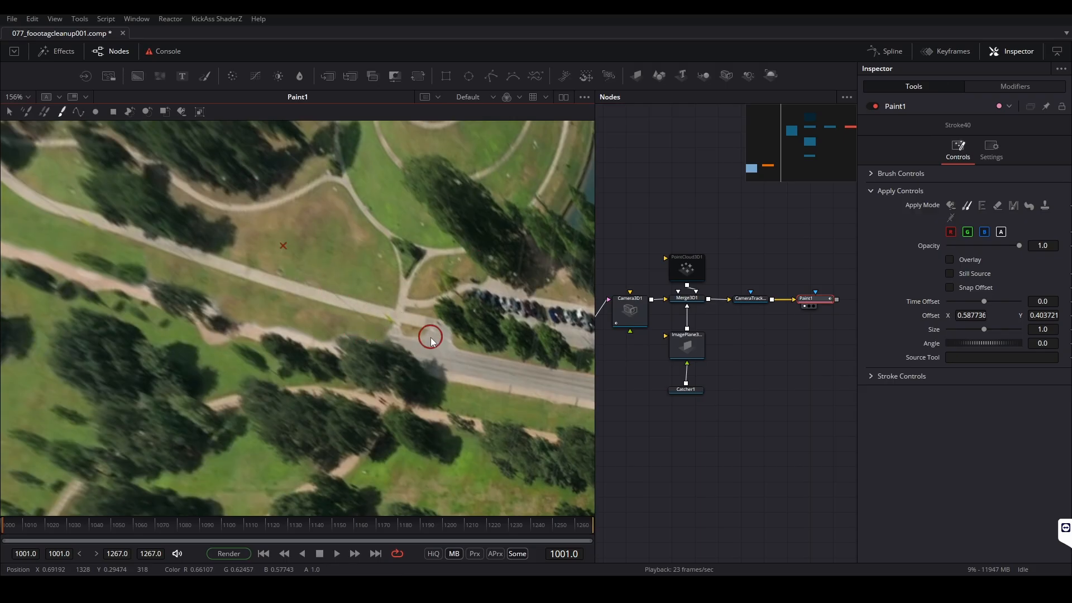
pyautogui.click(425, 353)
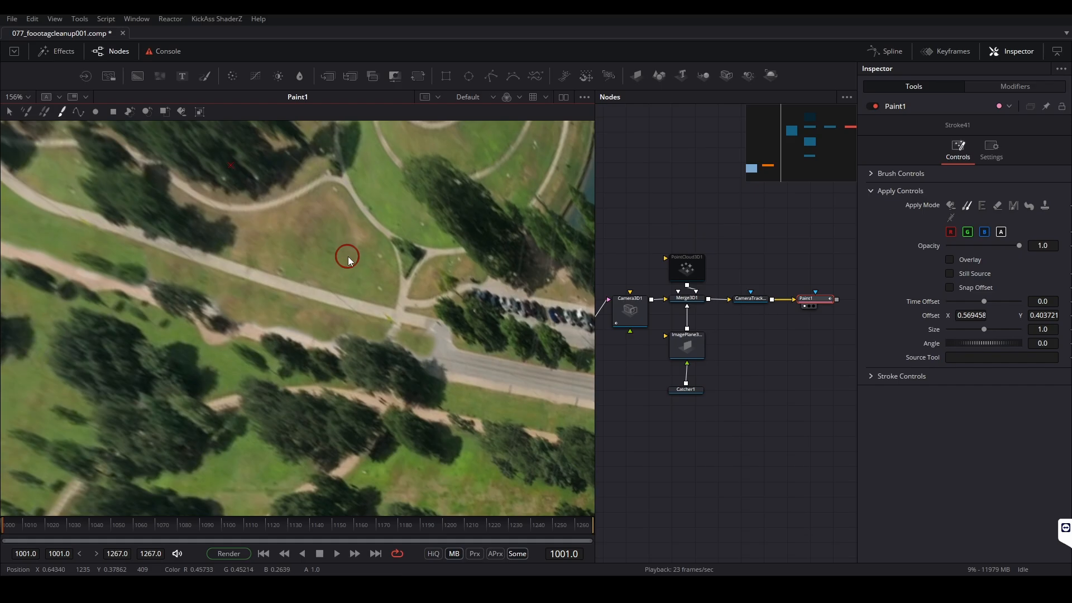
# Clone grass over the road running below the car park at frame 1001, undoing one stroke
pyautogui.moveTo(22, 529)
pyautogui.mouseDown()
pyautogui.moveTo(397, 535)
pyautogui.moveTo(113, 539)
pyautogui.moveTo(53, 538)
pyautogui.moveTo(471, 535)
pyautogui.moveTo(115, 526)
pyautogui.moveTo(195, 524)
pyautogui.moveTo(471, 531)
pyautogui.moveTo(133, 534)
pyautogui.moveTo(531, 532)
pyautogui.moveTo(59, 524)
pyautogui.moveTo(529, 519)
pyautogui.moveTo(151, 523)
pyautogui.moveTo(465, 515)
pyautogui.moveTo(3, 524)
pyautogui.mouseUp()
pyautogui.keyDown('alt'); pyautogui.click(291, 251); pyautogui.keyUp('alt')
pyautogui.moveTo(433, 347); pyautogui.dragTo(453, 337)
pyautogui.scroll(1, 435, 346)
pyautogui.keyDown('alt'); pyautogui.click(300, 344); pyautogui.keyUp('alt')
pyautogui.moveTo(246, 287)
pyautogui.mouseDown()
pyautogui.moveTo(439, 318)
pyautogui.moveTo(515, 353)
pyautogui.mouseUp()
pyautogui.hotkey('ctrl', 'z')
pyautogui.keyDown('alt'); pyautogui.click(285, 336); pyautogui.keyUp('alt')
# Clone grass over the last stretch of road before the intersection by the railway bridge
pyautogui.scroll(-3, 348, 296)
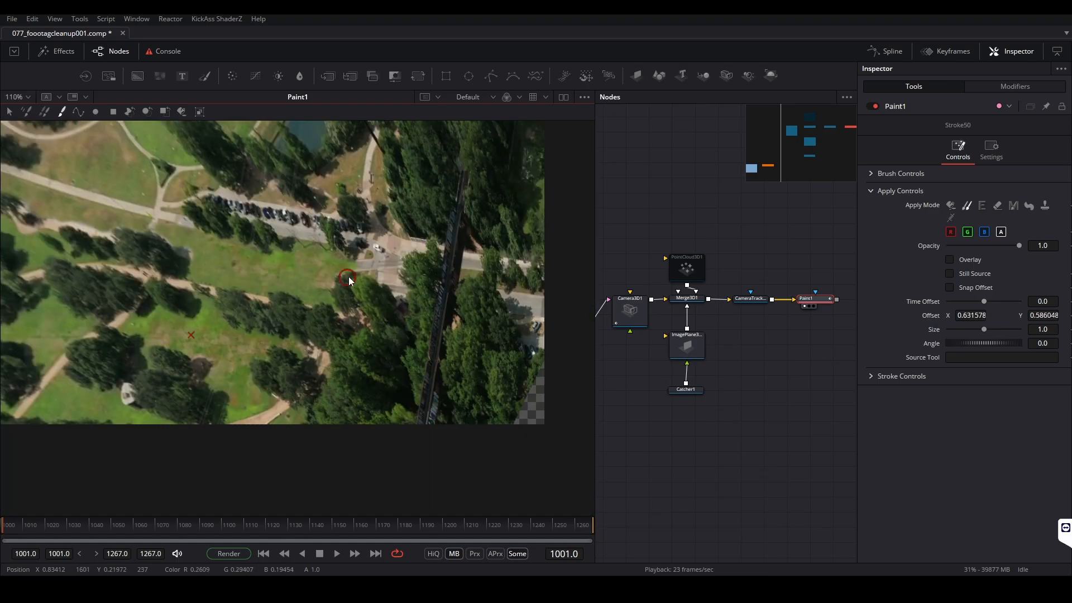
pyautogui.scroll(1, 431, 303)
pyautogui.scroll(-2, 431, 304)
pyautogui.moveTo(453, 302)
pyautogui.mouseDown()
pyautogui.moveTo(279, 297)
pyautogui.moveTo(397, 317)
pyautogui.moveTo(313, 302)
pyautogui.mouseUp()
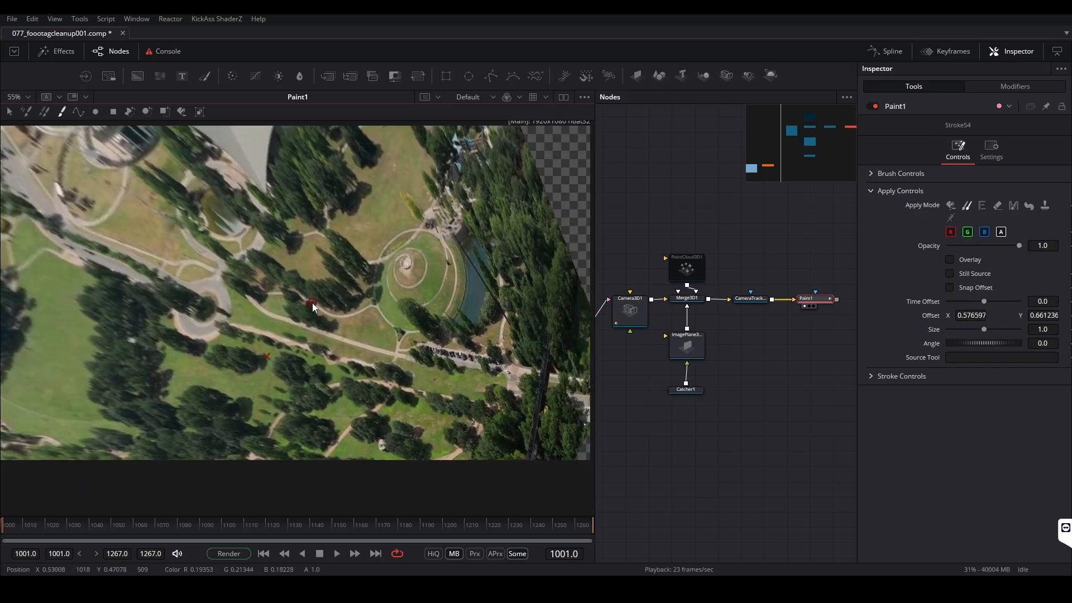
pyautogui.moveTo(400, 362); pyautogui.dragTo(378, 373)
# Scrub between frames 1001 and 1267 to examine the painted-out road for leftovers
pyautogui.moveTo(33, 527); pyautogui.dragTo(599, 540)
pyautogui.moveTo(95, 540)
pyautogui.mouseDown()
pyautogui.moveTo(2, 544)
pyautogui.moveTo(82, 532)
pyautogui.mouseUp()
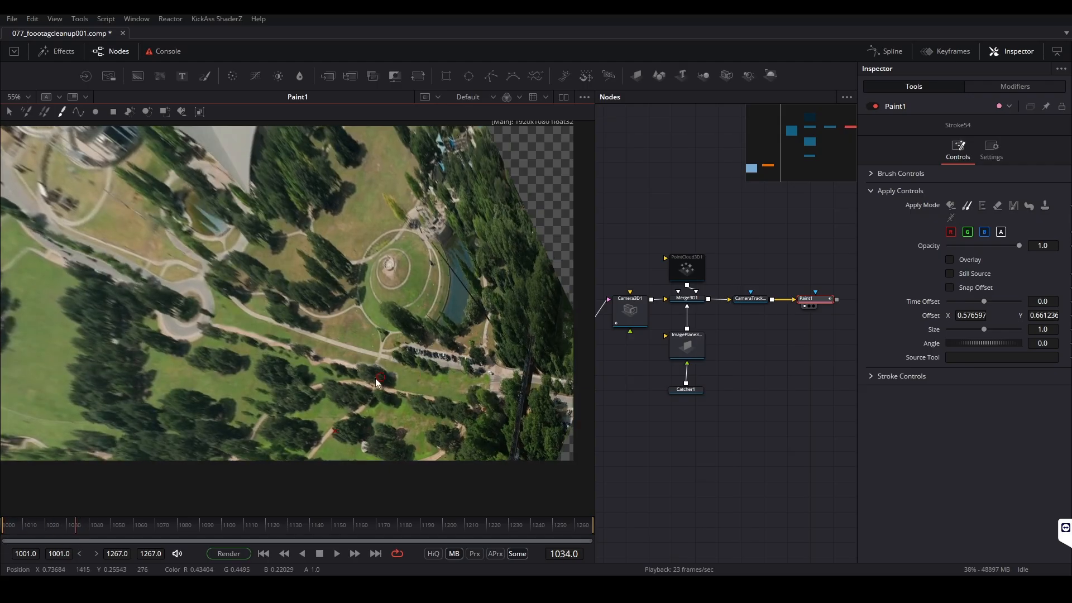
pyautogui.scroll(5, 376, 375)
pyautogui.moveTo(4, 532); pyautogui.dragTo(2, 526)
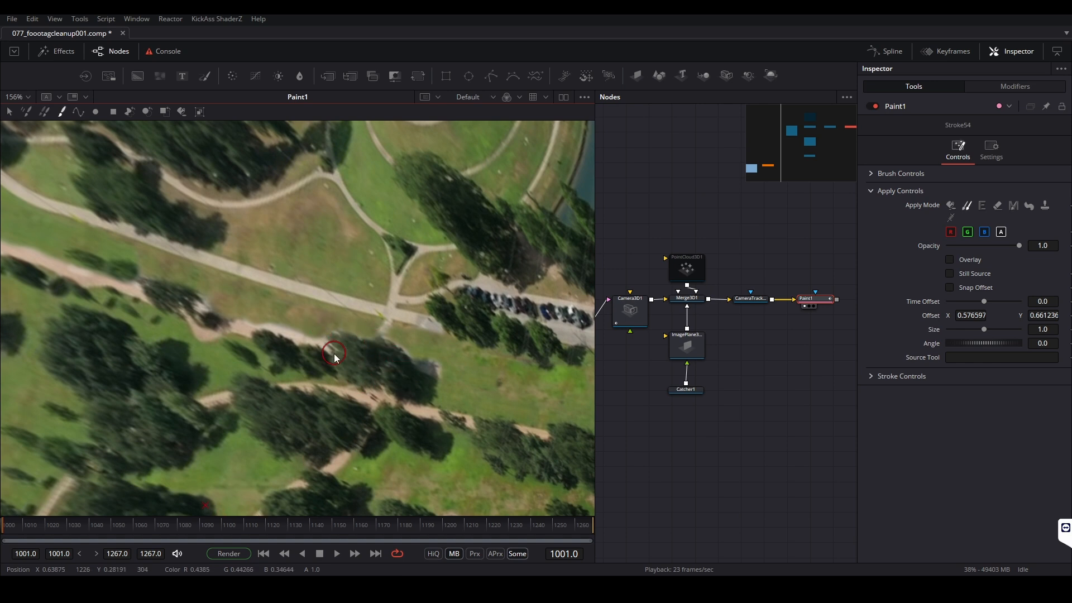
pyautogui.moveTo(17, 531); pyautogui.dragTo(647, 528)
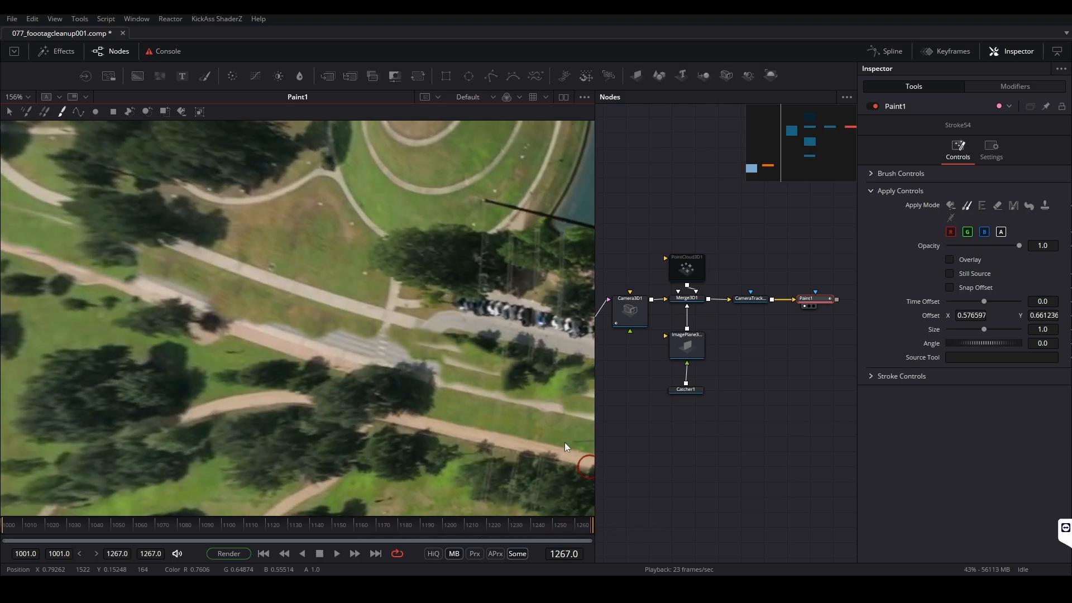
pyautogui.moveTo(418, 527); pyautogui.dragTo(885, 508)
# Clone lawn over the road remnants between the trees and the car park at frame 1267
pyautogui.keyDown('alt'); pyautogui.click(291, 246); pyautogui.keyUp('alt')
pyautogui.moveTo(336, 333); pyautogui.dragTo(377, 330)
pyautogui.moveTo(399, 357); pyautogui.dragTo(440, 365)
pyautogui.keyDown('alt'); pyautogui.click(335, 262); pyautogui.keyUp('alt')
pyautogui.moveTo(332, 324); pyautogui.dragTo(311, 321)
pyautogui.moveTo(445, 351); pyautogui.dragTo(485, 363)
pyautogui.moveTo(341, 306); pyautogui.dragTo(455, 381)
pyautogui.keyDown('alt'); pyautogui.click(439, 336); pyautogui.keyUp('alt')
pyautogui.moveTo(318, 367); pyautogui.dragTo(273, 344)
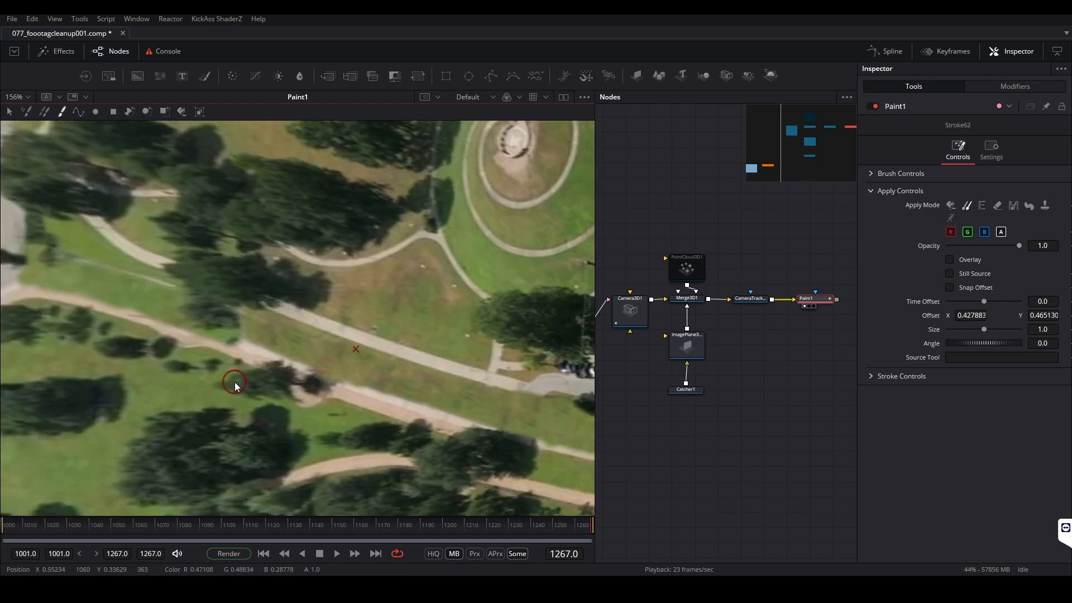
# Clone grass over the remaining road surface between the roundabout and the tree shadows at frame 1267
pyautogui.moveTo(97, 289); pyautogui.dragTo(282, 340)
pyautogui.moveTo(124, 494); pyautogui.dragTo(143, 422)
pyautogui.keyDown('alt'); pyautogui.click(156, 396); pyautogui.keyUp('alt')
pyautogui.moveTo(257, 223); pyautogui.dragTo(378, 258)
pyautogui.scroll(-2, 378, 258)
pyautogui.moveTo(428, 527); pyautogui.dragTo(592, 527)
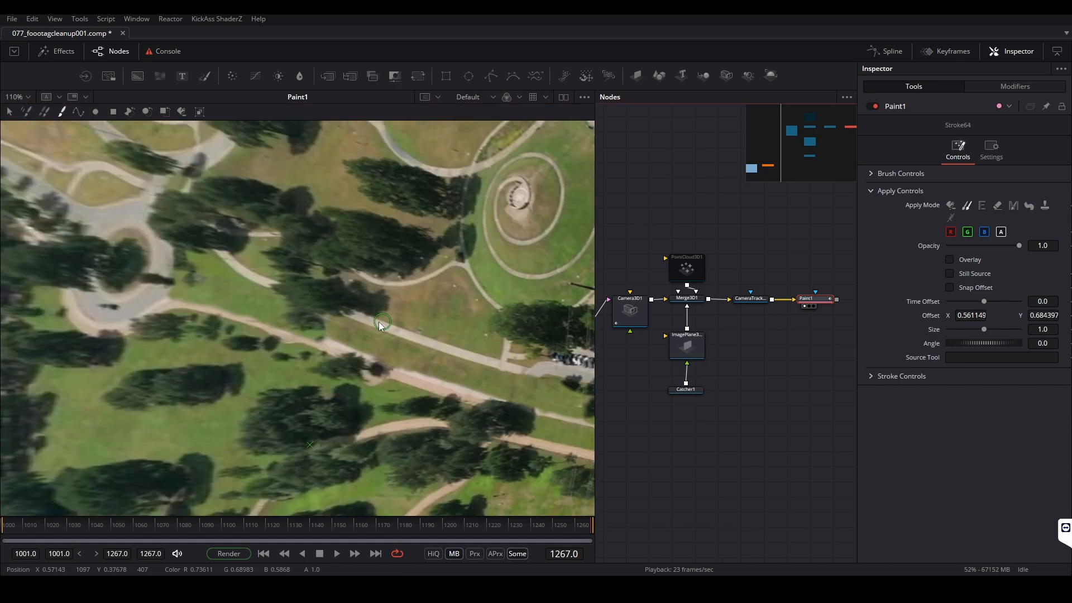
# Examine the painted road area across the timeline at frames 1246, 1116 and 1001
pyautogui.scroll(2, 378, 320)
pyautogui.click(46, 525)
pyautogui.click(321, 526)
pyautogui.click(542, 525)
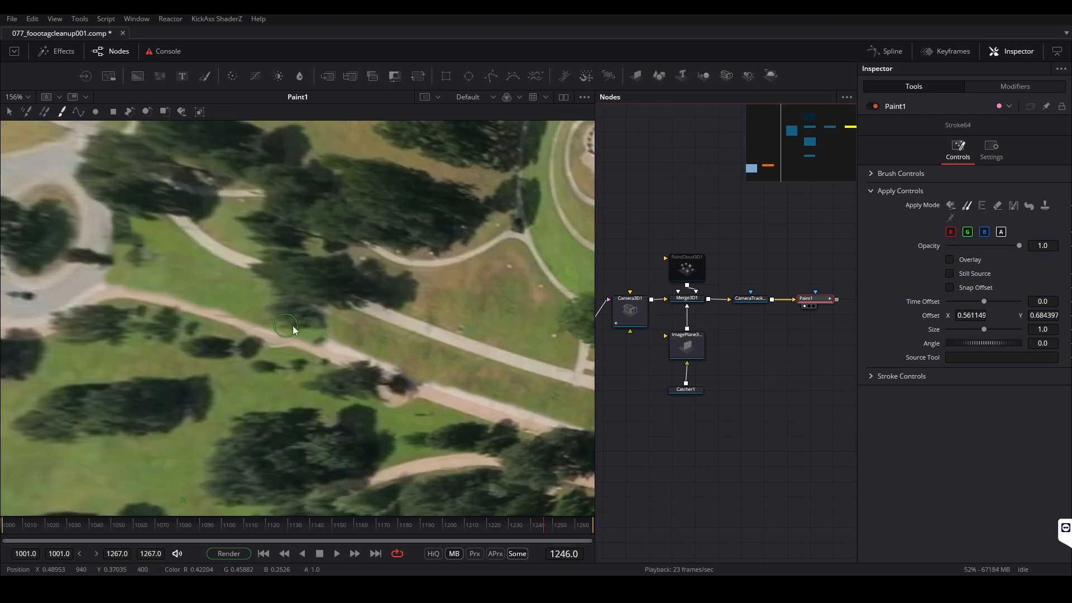
pyautogui.moveTo(518, 525); pyautogui.dragTo(257, 528)
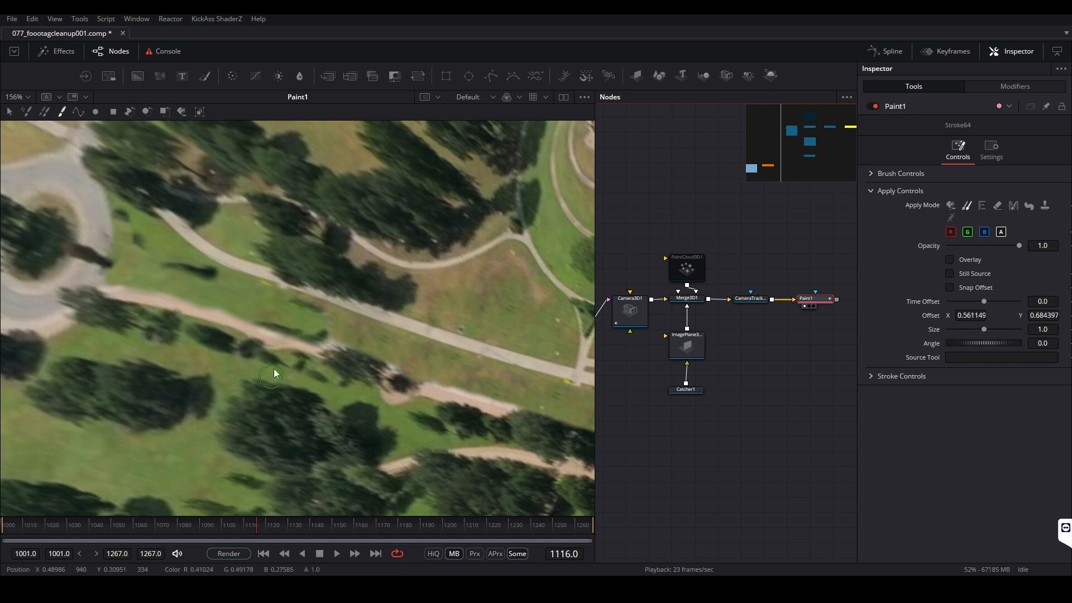
pyautogui.scroll(-2, 296, 318)
pyautogui.moveTo(297, 338); pyautogui.dragTo(278, 310)
pyautogui.scroll(2, 274, 302)
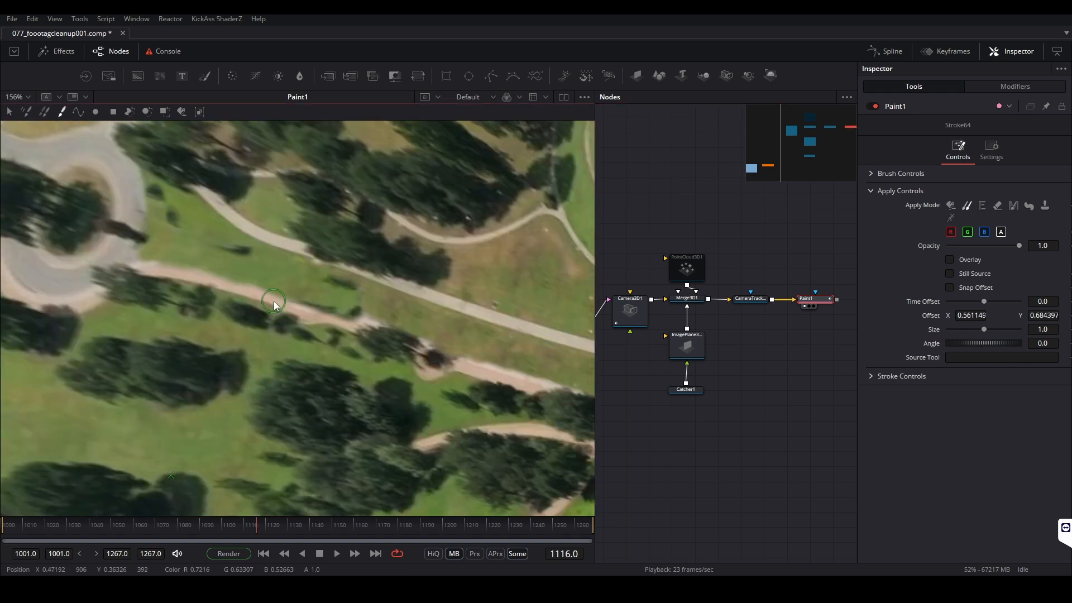
pyautogui.scroll(-1, 331, 258)
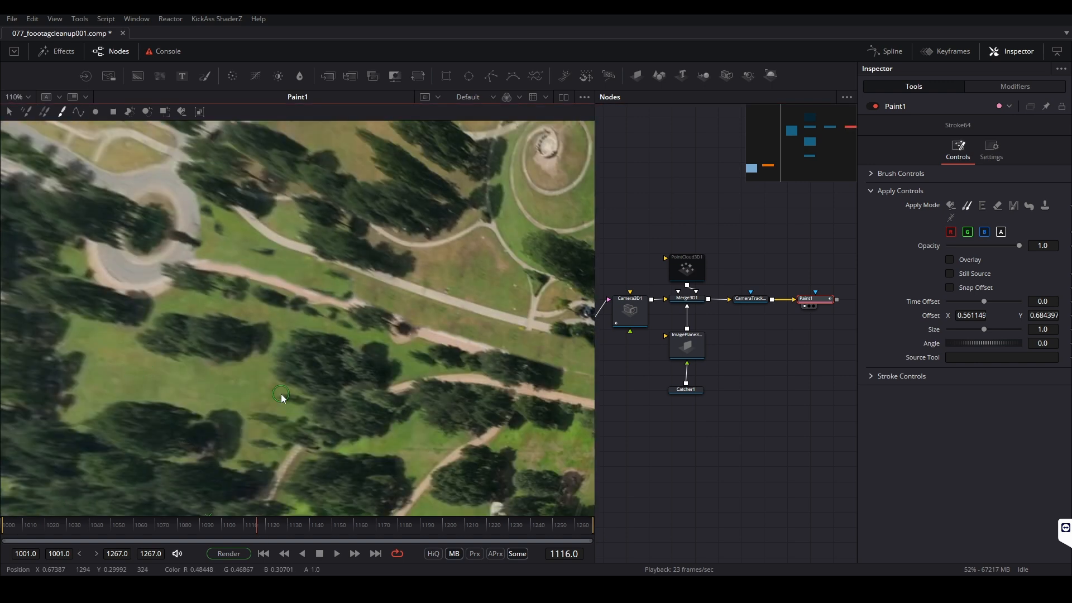
pyautogui.click(2, 528)
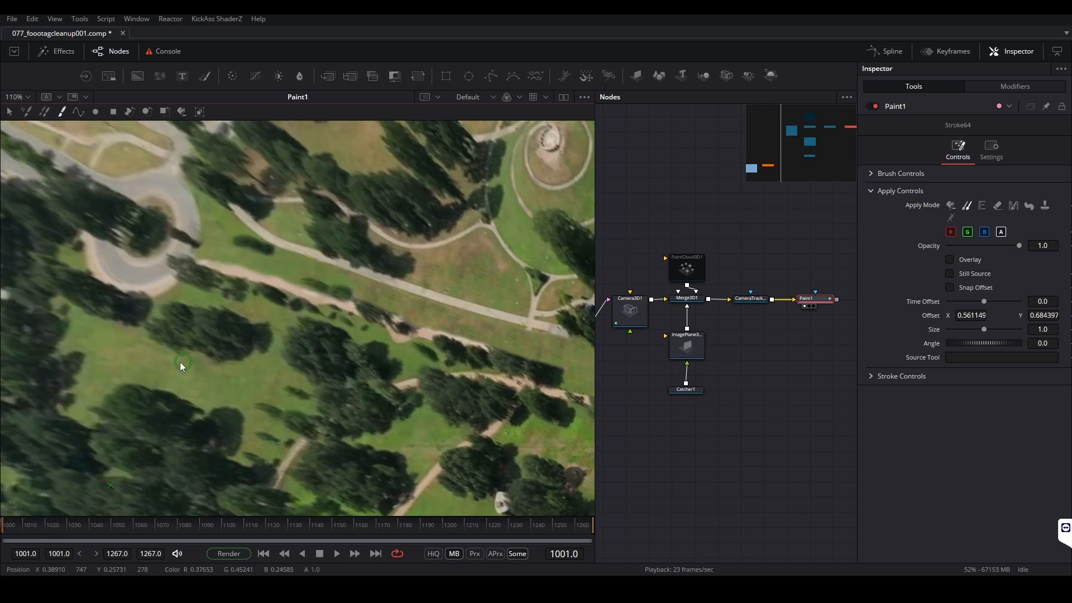
# Clone grass from the lawn along the upper side of the brown footpath at frame 1001 and check frame 1267
pyautogui.keyDown('alt'); pyautogui.click(134, 364); pyautogui.keyUp('alt')
pyautogui.moveTo(300, 277); pyautogui.dragTo(346, 288)
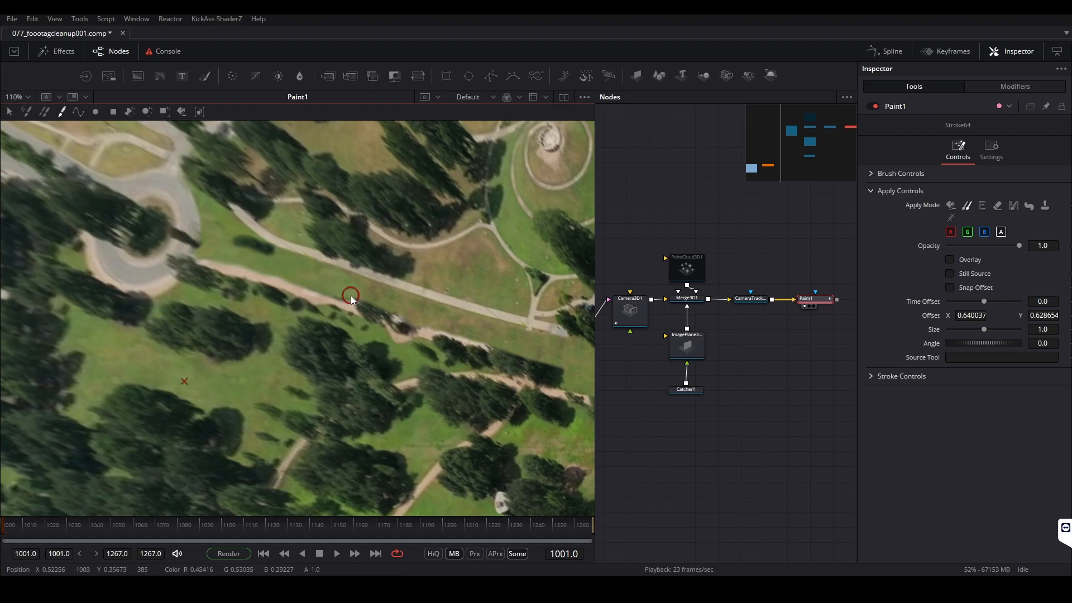
pyautogui.click(554, 526)
pyautogui.moveTo(559, 527); pyautogui.dragTo(662, 533)
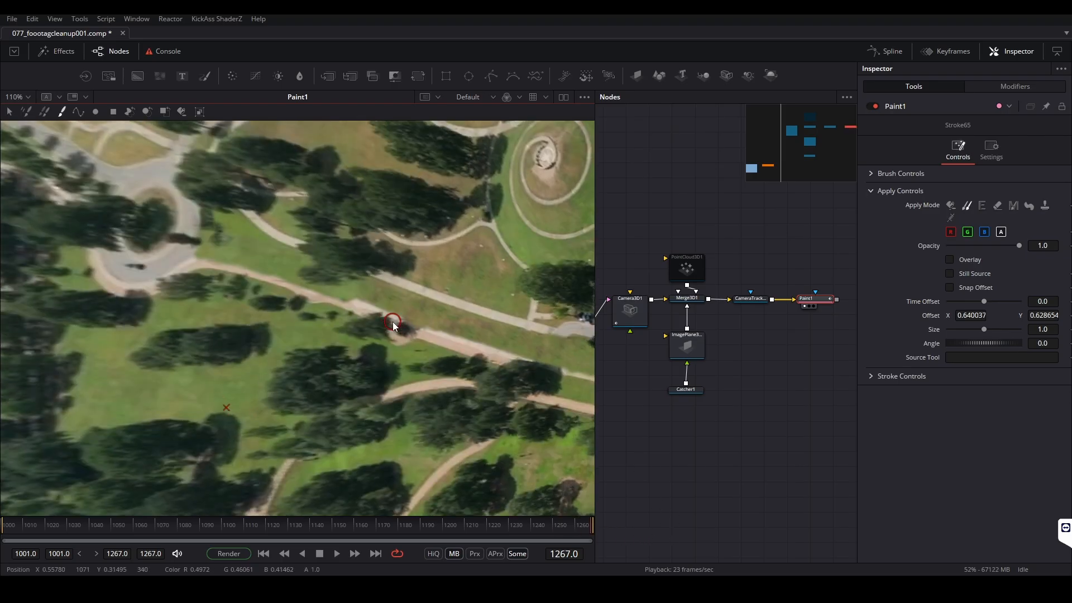
# Clone grass and footpath texture over the flawed spot along the brown footpath at frame 1267
pyautogui.keyDown('alt'); pyautogui.click(109, 419); pyautogui.keyUp('alt')
pyautogui.moveTo(346, 295); pyautogui.dragTo(365, 301)
pyautogui.keyDown('alt'); pyautogui.click(129, 386); pyautogui.keyUp('alt')
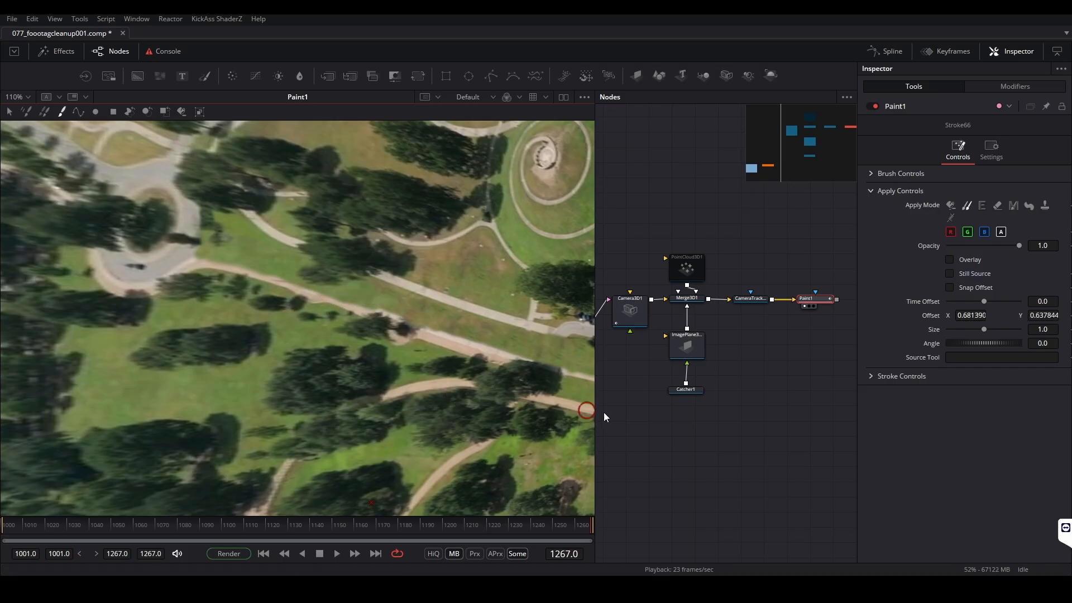
pyautogui.keyDown('alt'); pyautogui.click(453, 337); pyautogui.keyUp('alt')
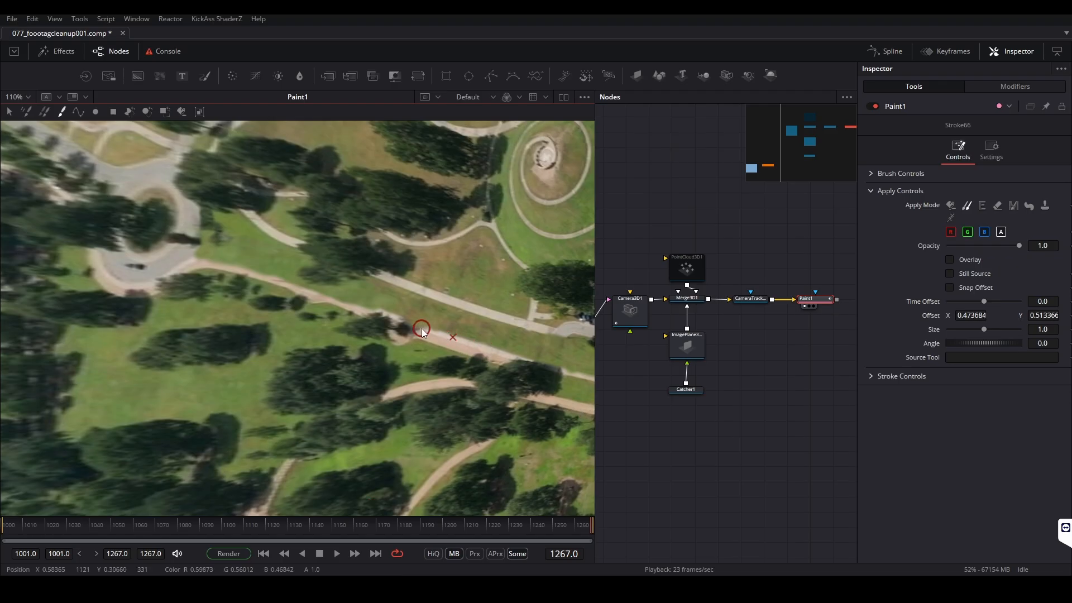
pyautogui.moveTo(420, 326); pyautogui.dragTo(395, 315)
# Clone lawn grass over the dark patch between the two footpaths near the roundabout at frame 1001
pyautogui.moveTo(33, 529); pyautogui.dragTo(475, 524)
pyautogui.moveTo(616, 530); pyautogui.dragTo(10, 509)
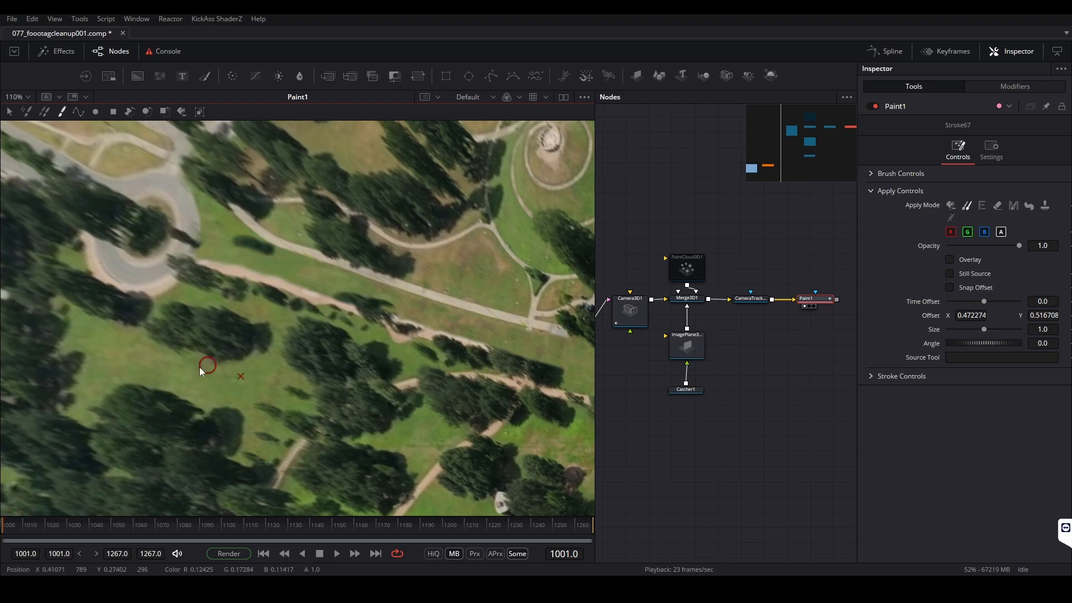
pyautogui.keyDown('alt'); pyautogui.click(142, 360); pyautogui.keyUp('alt')
pyautogui.moveTo(264, 247); pyautogui.dragTo(238, 239)
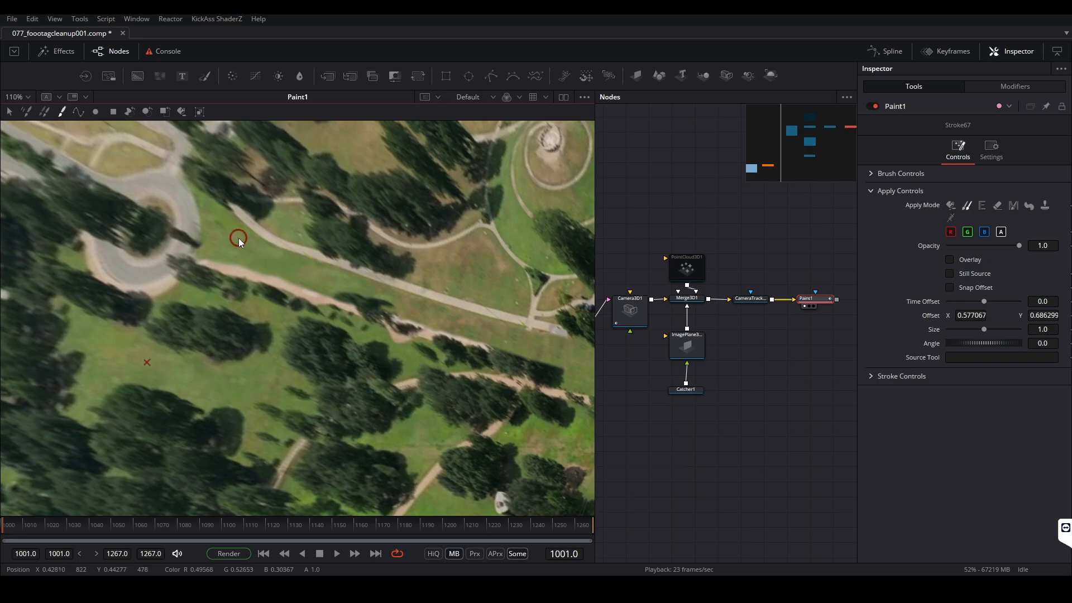
# Scrub the whole range up to frame 1267 to examine the cleaned-up park in full and close up
pyautogui.moveTo(12, 527); pyautogui.dragTo(558, 537)
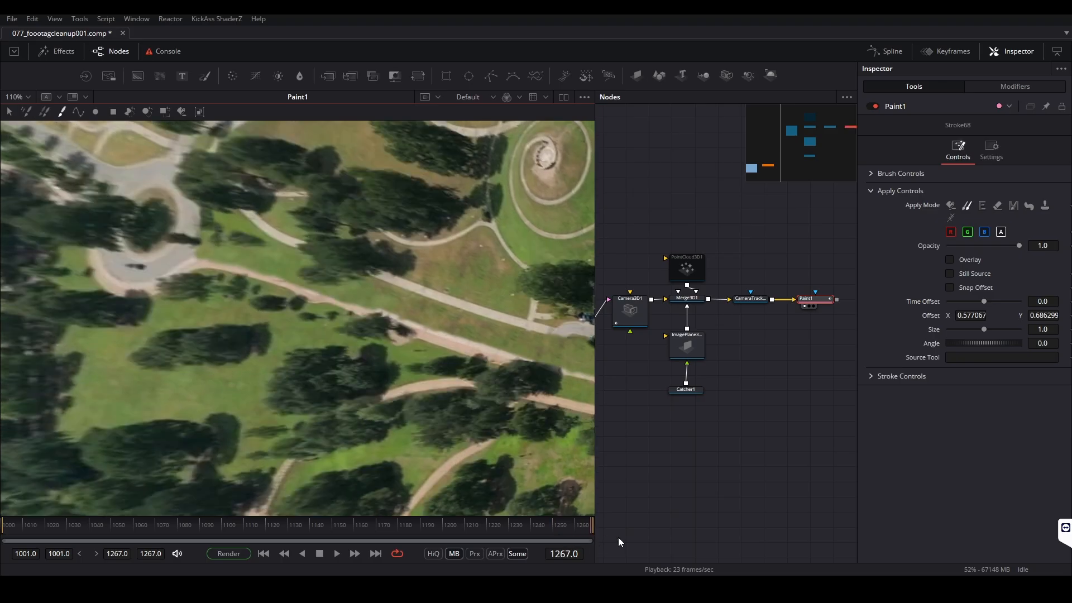
pyautogui.moveTo(471, 530); pyautogui.dragTo(48, 512)
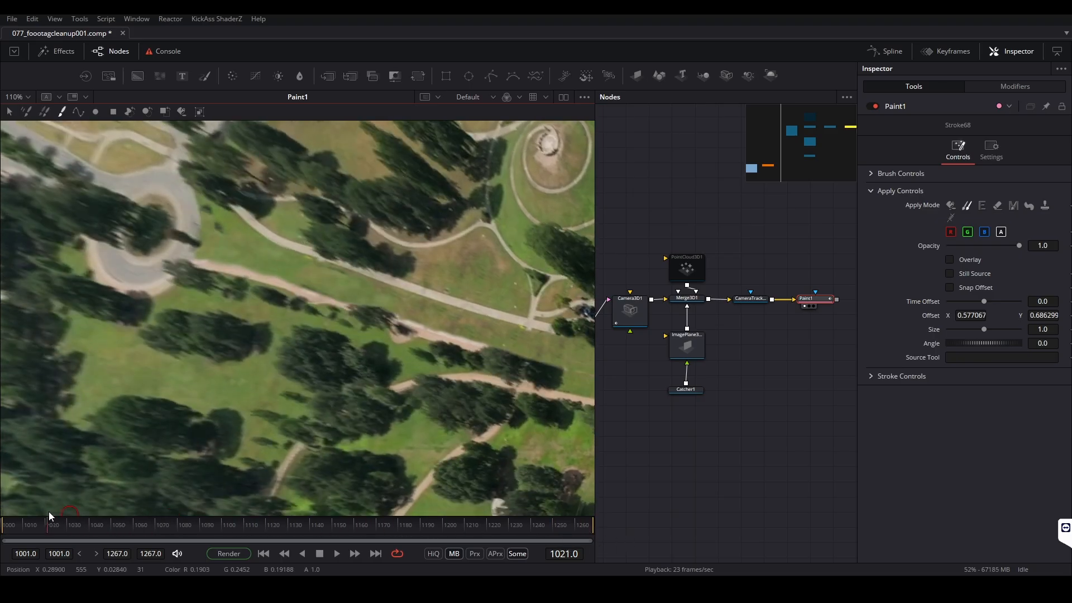
pyautogui.scroll(-2, 321, 281)
pyautogui.scroll(-2, 339, 303)
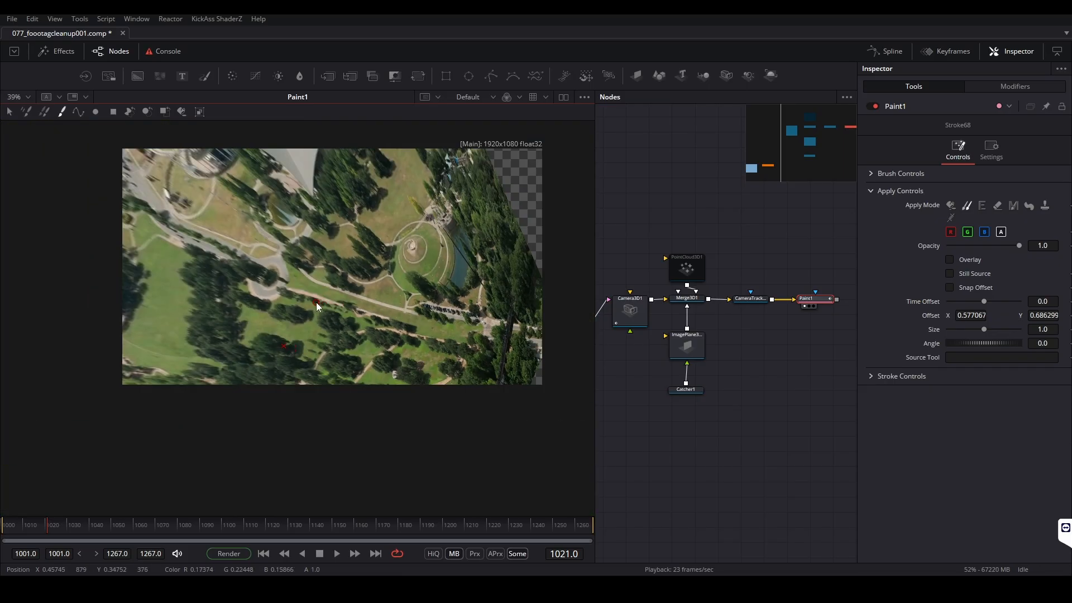
pyautogui.scroll(2, 489, 305)
pyautogui.moveTo(5, 522); pyautogui.dragTo(661, 530)
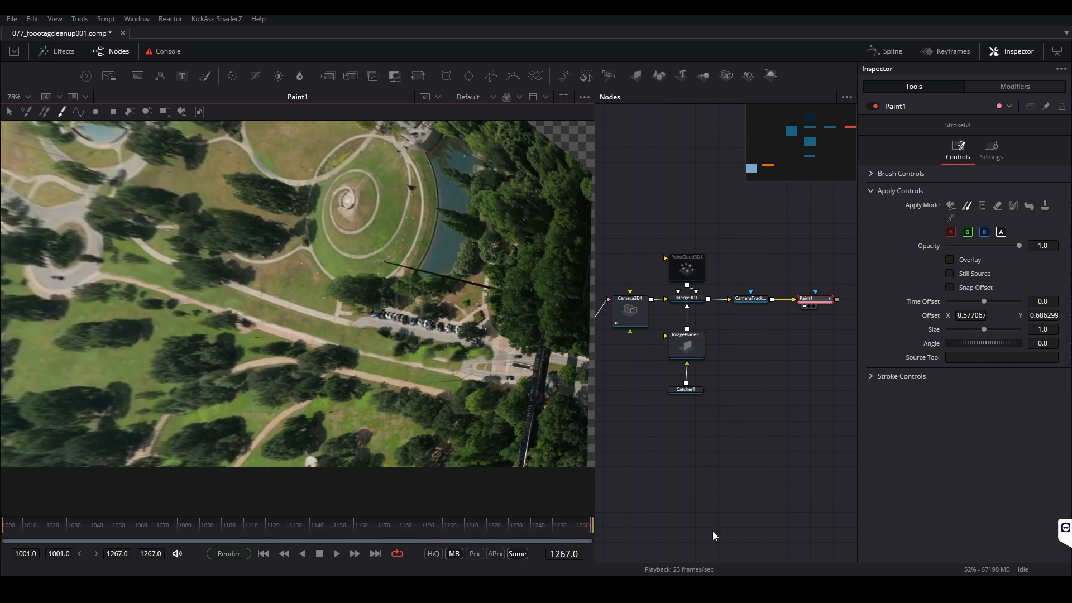
pyautogui.scroll(1, 346, 355)
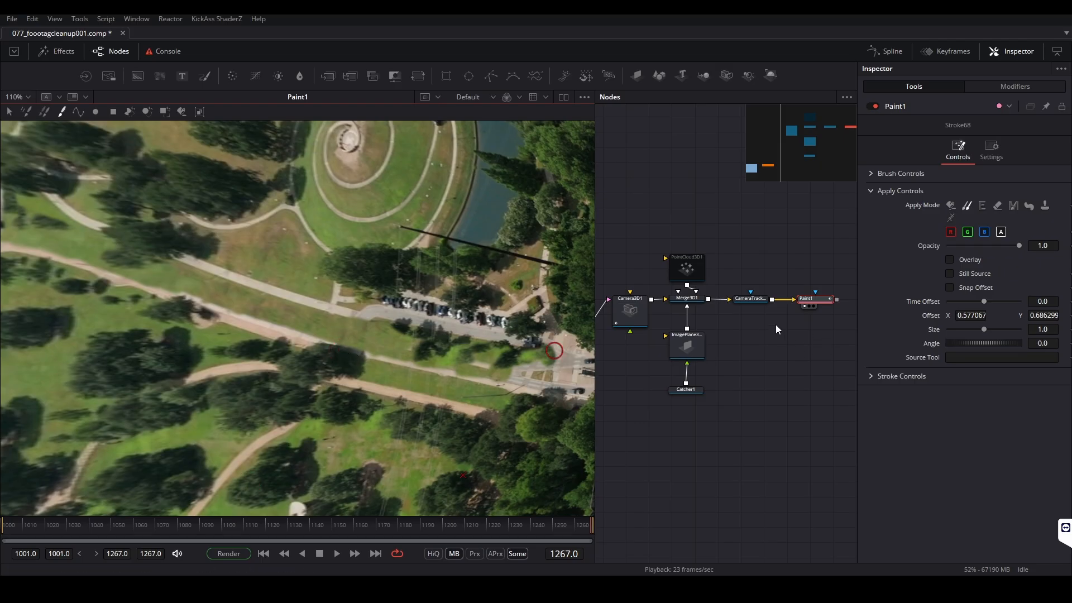
# Compare the unpainted CameraTracker1_Renderer output with Paint1 at frame 1267
pyautogui.click(750, 298)
pyautogui.press('1')
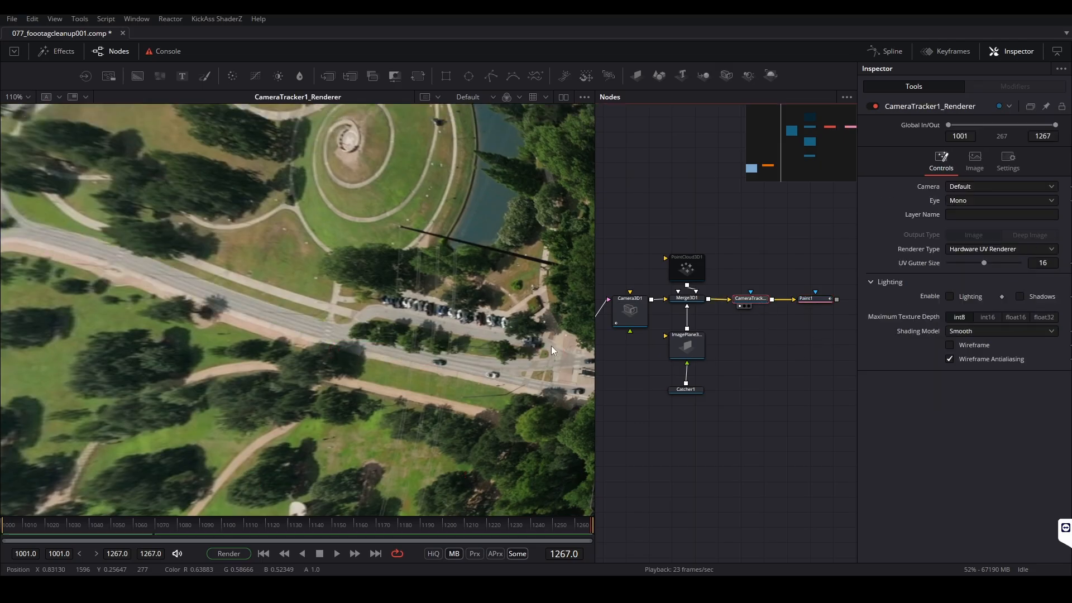
pyautogui.click(812, 302)
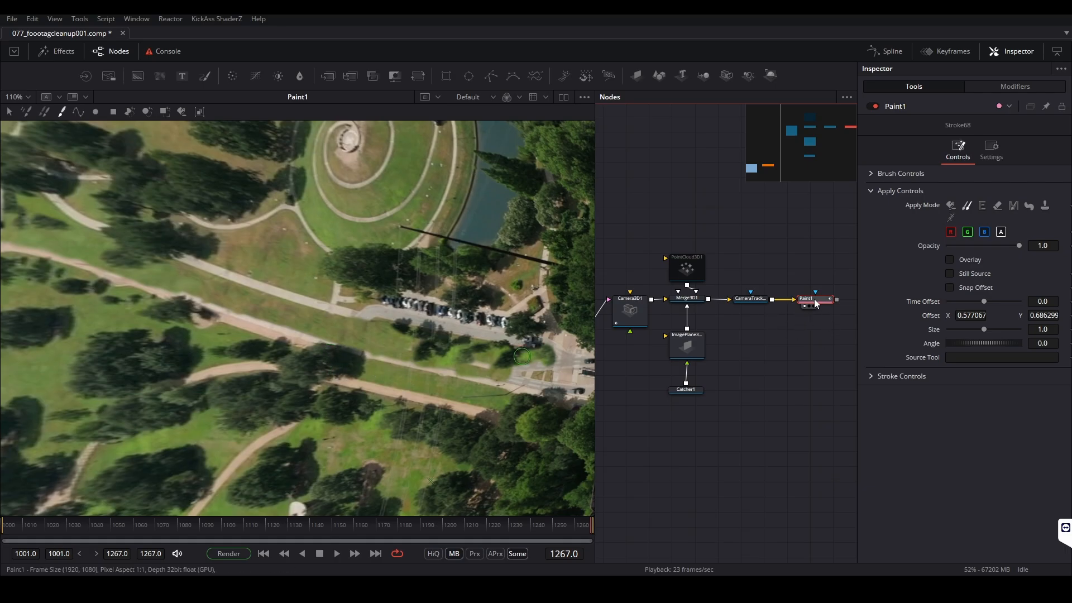
# Move CameraTracker1_Renderer and Paint1 together farther away from Merge3D1 in the node graph
pyautogui.moveTo(809, 339); pyautogui.dragTo(683, 372)
pyautogui.moveTo(631, 331); pyautogui.dragTo(717, 333)
pyautogui.keyDown('ctrl'); pyautogui.click(686, 333); pyautogui.keyUp('ctrl')
pyautogui.click(683, 358)
pyautogui.click(696, 354)
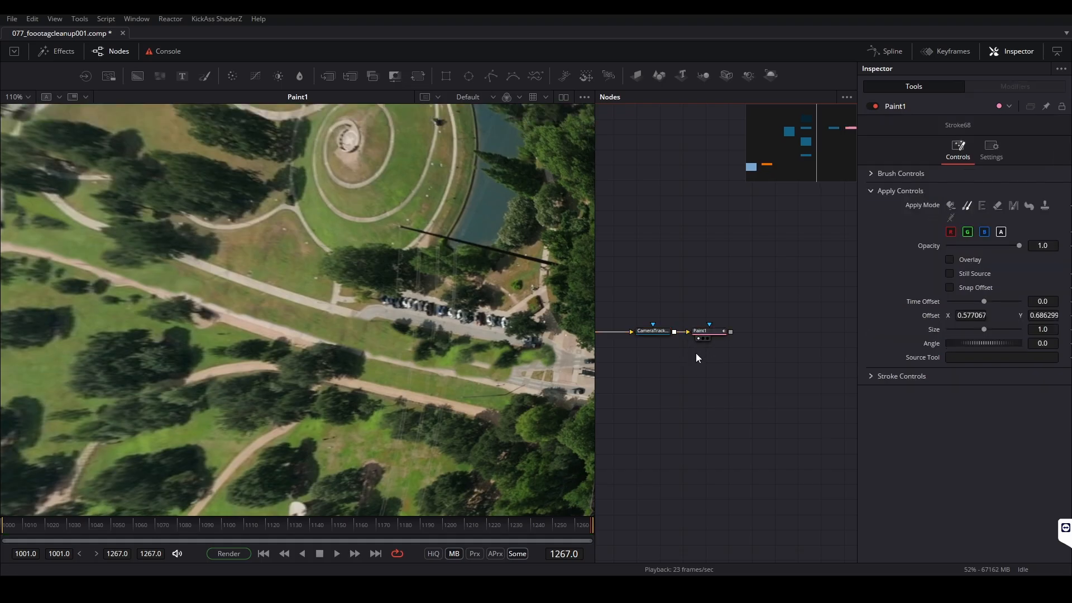
# Scrub Paint1 to frame 1201 and examine the painted ground near the car park up close
pyautogui.moveTo(317, 525); pyautogui.dragTo(447, 528)
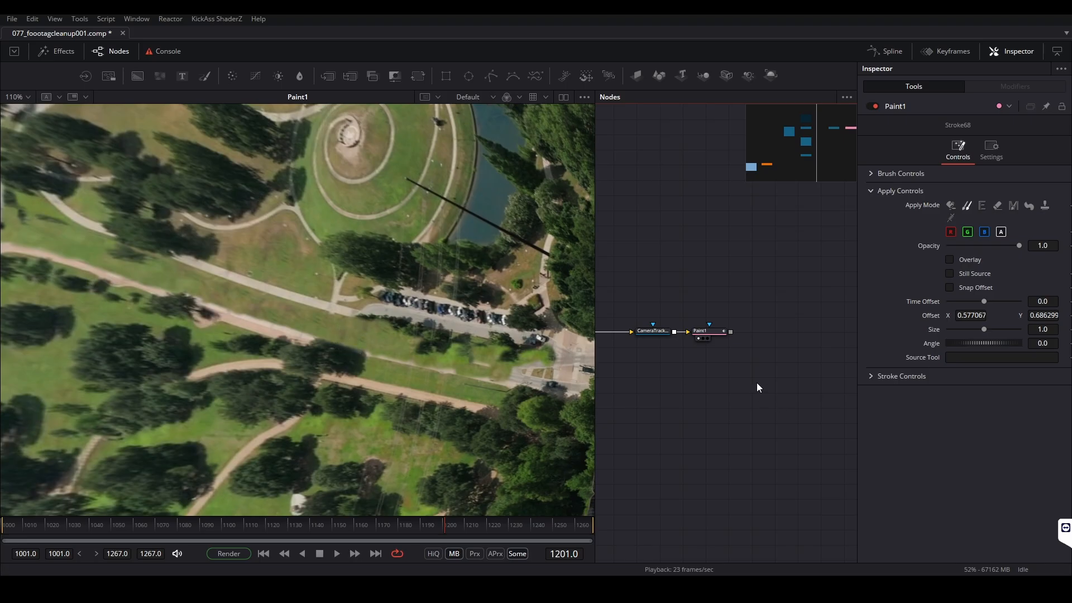
pyautogui.scroll(3, 363, 362)
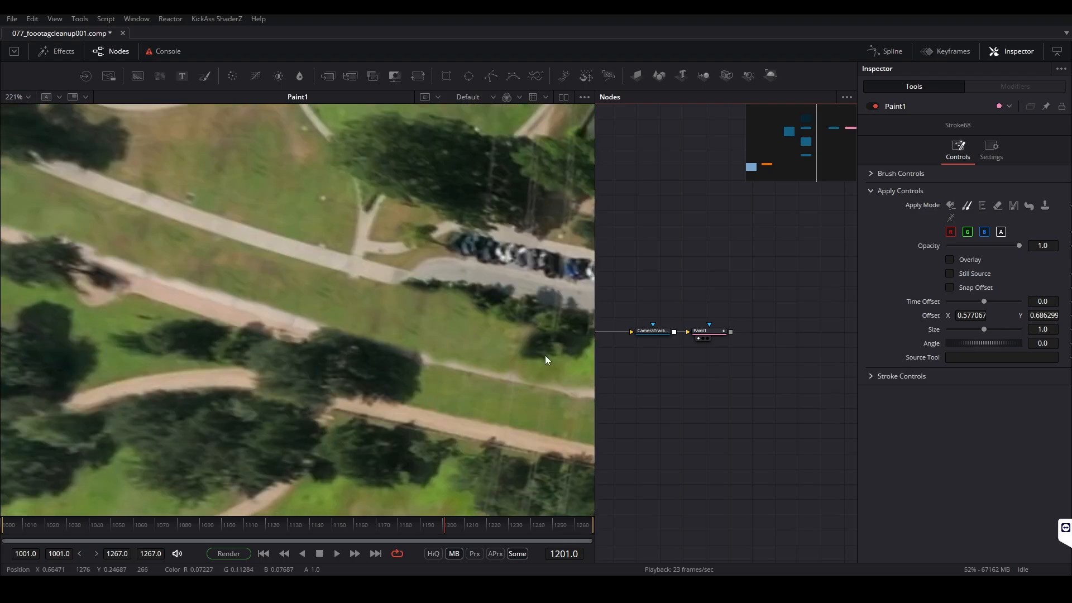
pyautogui.click(718, 332)
pyautogui.click(690, 223)
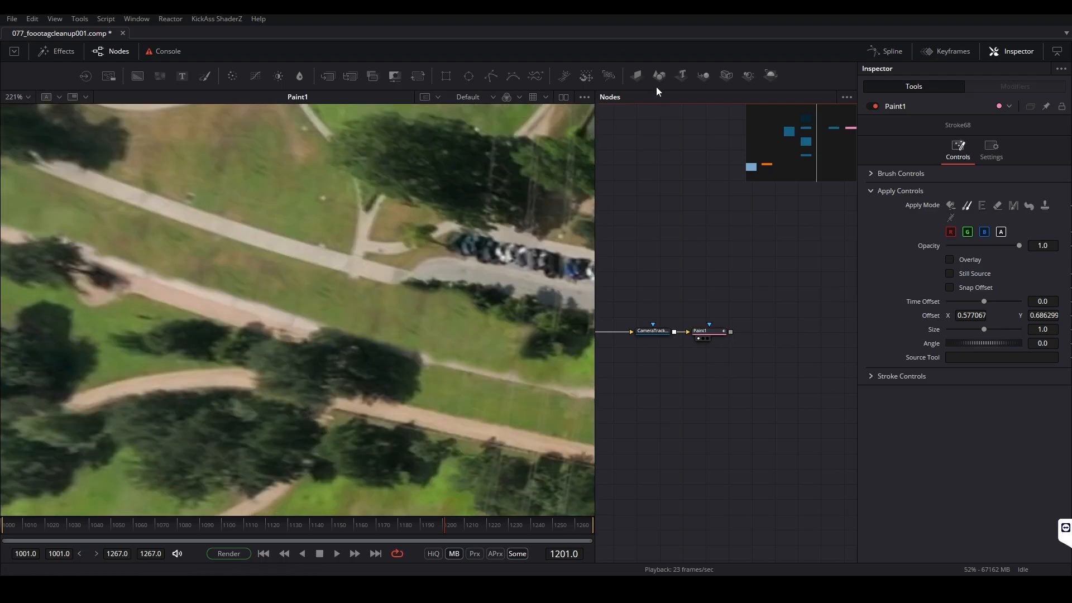
# Draw a closed Polygon mask around the tree below the car park and apply it, inverted, to Paint1
pyautogui.click(492, 76)
pyautogui.moveTo(697, 220); pyautogui.dragTo(715, 285)
pyautogui.click(332, 309)
pyautogui.click(415, 398)
pyautogui.click(439, 340)
pyautogui.click(401, 309)
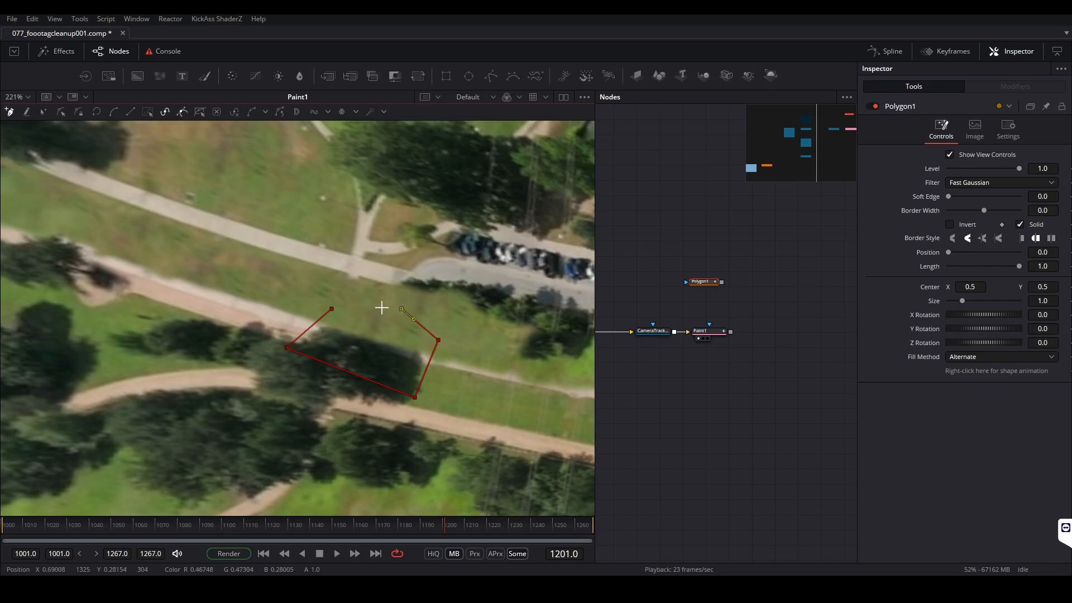
pyautogui.click(331, 306)
pyautogui.moveTo(723, 281); pyautogui.dragTo(709, 327)
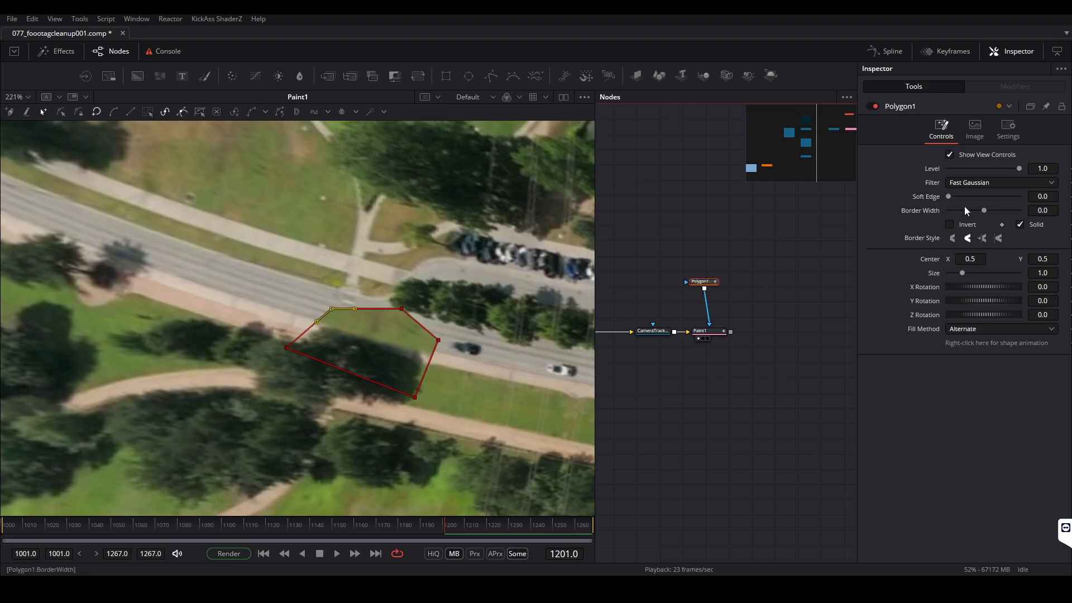
pyautogui.click(965, 222)
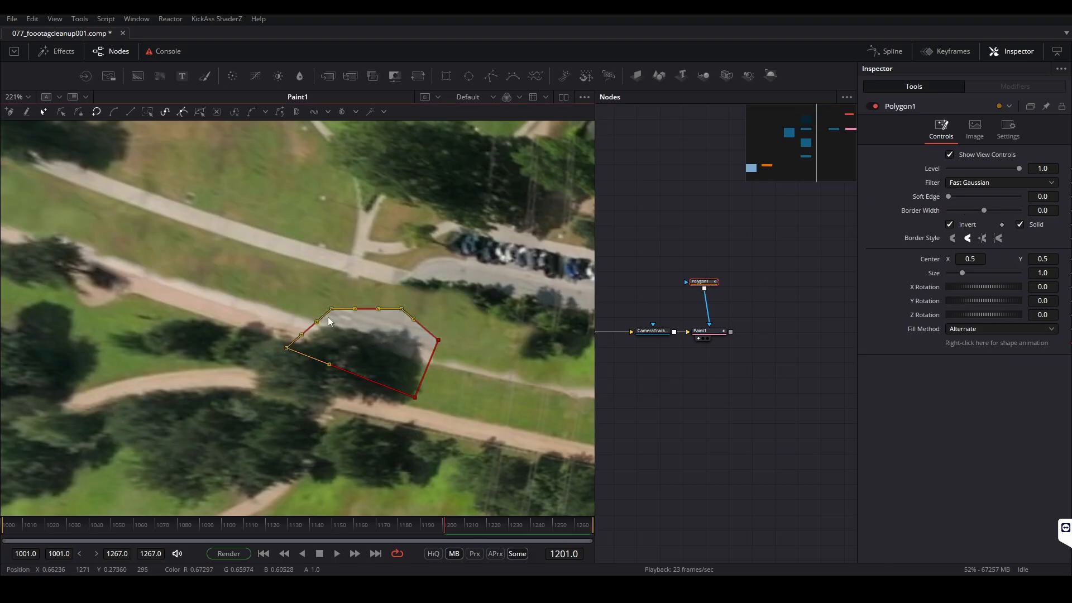
# Refine the polygon's points along the tree's outline at frame 1201 and line up Polygon1 above Paint1
pyautogui.moveTo(331, 308)
pyautogui.mouseDown()
pyautogui.moveTo(321, 335)
pyautogui.moveTo(324, 327)
pyautogui.mouseUp()
pyautogui.click(355, 330)
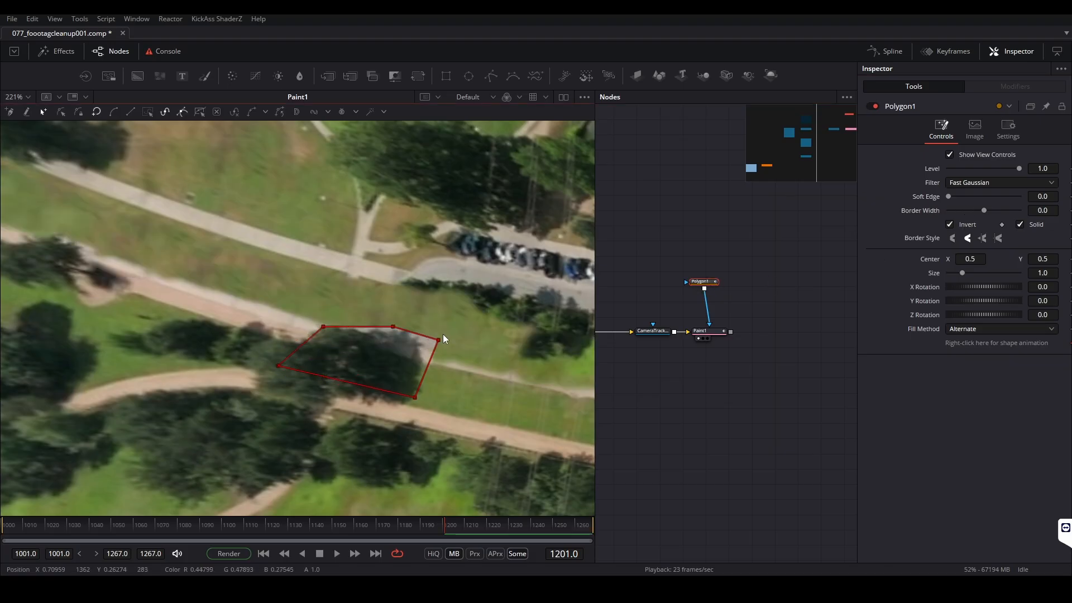
pyautogui.moveTo(439, 338); pyautogui.dragTo(404, 371)
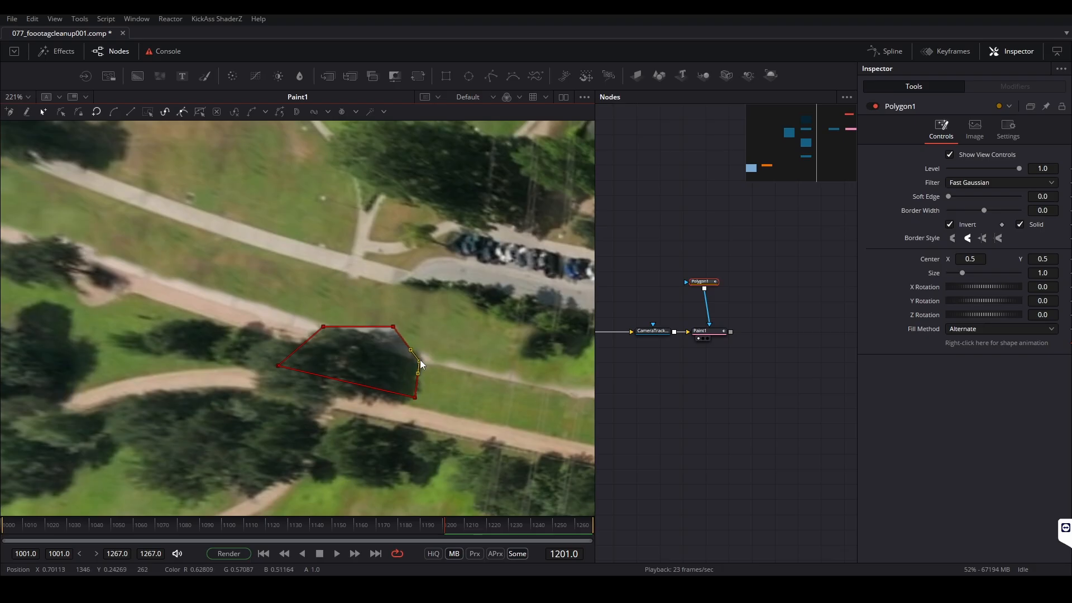
pyautogui.moveTo(393, 327); pyautogui.dragTo(420, 350)
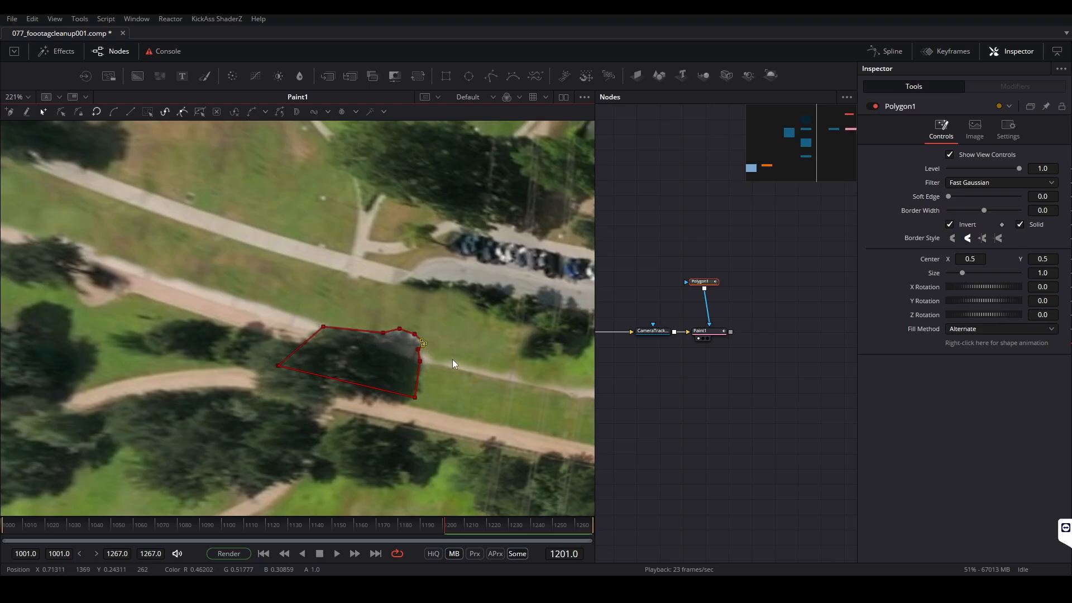
pyautogui.moveTo(336, 330); pyautogui.dragTo(306, 332)
pyautogui.moveTo(703, 282); pyautogui.dragTo(708, 294)
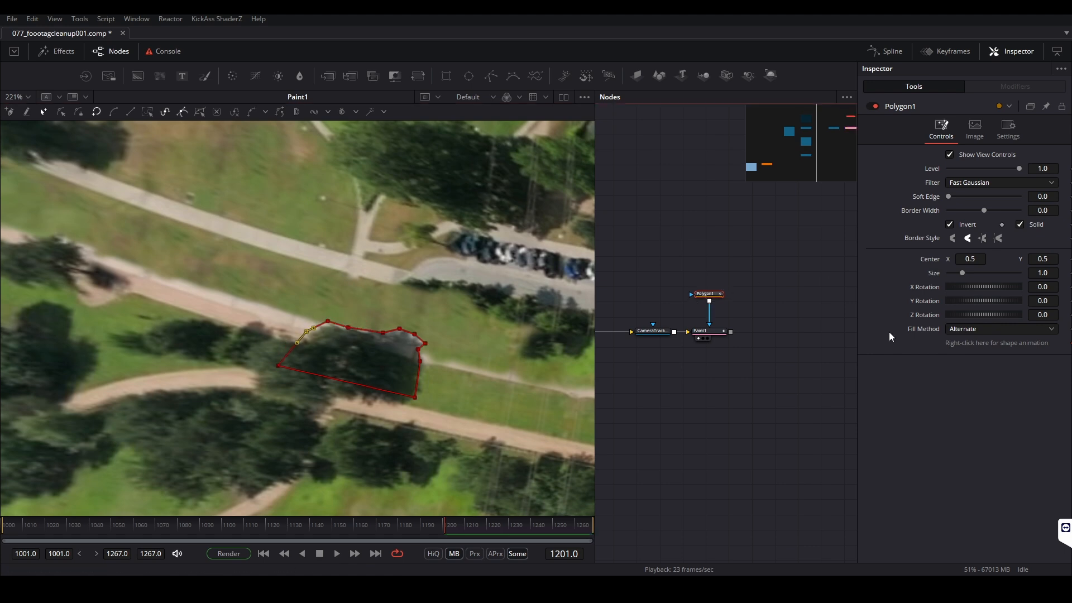
pyautogui.moveTo(857, 335); pyautogui.dragTo(846, 335)
# Animate the polygon by refitting it to the tree at the last frame, frame 1001 and a frame in between, returning to frame 1001
pyautogui.moveTo(445, 525); pyautogui.dragTo(647, 534)
pyautogui.moveTo(248, 309); pyautogui.dragTo(340, 377)
pyautogui.click(3, 526)
pyautogui.moveTo(345, 328); pyautogui.dragTo(356, 305)
pyautogui.moveTo(268, 291); pyautogui.dragTo(326, 364)
pyautogui.moveTo(314, 309); pyautogui.dragTo(281, 291)
pyautogui.moveTo(310, 295); pyautogui.dragTo(314, 303)
pyautogui.moveTo(409, 334); pyautogui.dragTo(422, 344)
pyautogui.click(232, 526)
pyautogui.moveTo(293, 310); pyautogui.dragTo(290, 314)
pyautogui.moveTo(223, 524); pyautogui.dragTo(2, 525)
pyautogui.click(231, 260)
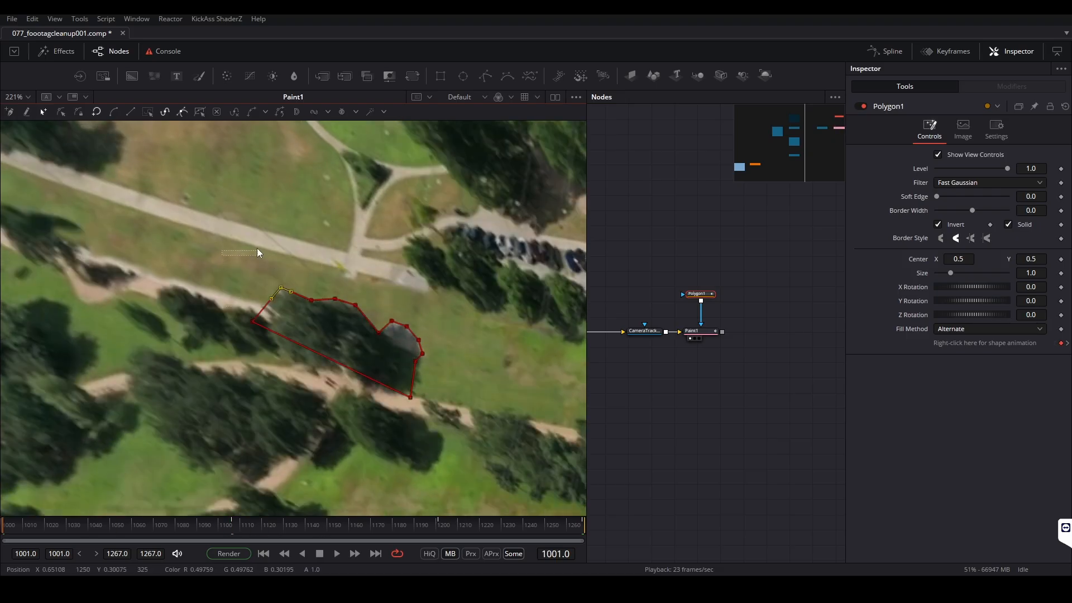
# Set the polygon's Soft Edge to 0.0043 and Border Width to 0.0015, and hide its view controls
pyautogui.moveTo(1031, 196)
pyautogui.mouseDown()
pyautogui.moveTo(1065, 197)
pyautogui.moveTo(1035, 197)
pyautogui.moveTo(1033, 210)
pyautogui.mouseUp()
pyautogui.click(936, 201)
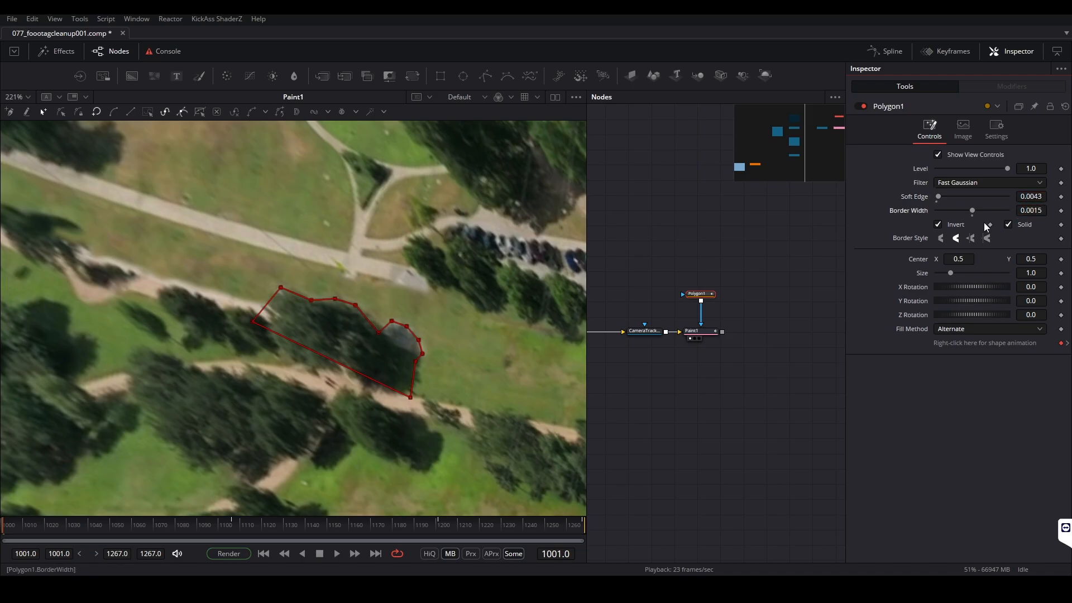
pyautogui.click(939, 155)
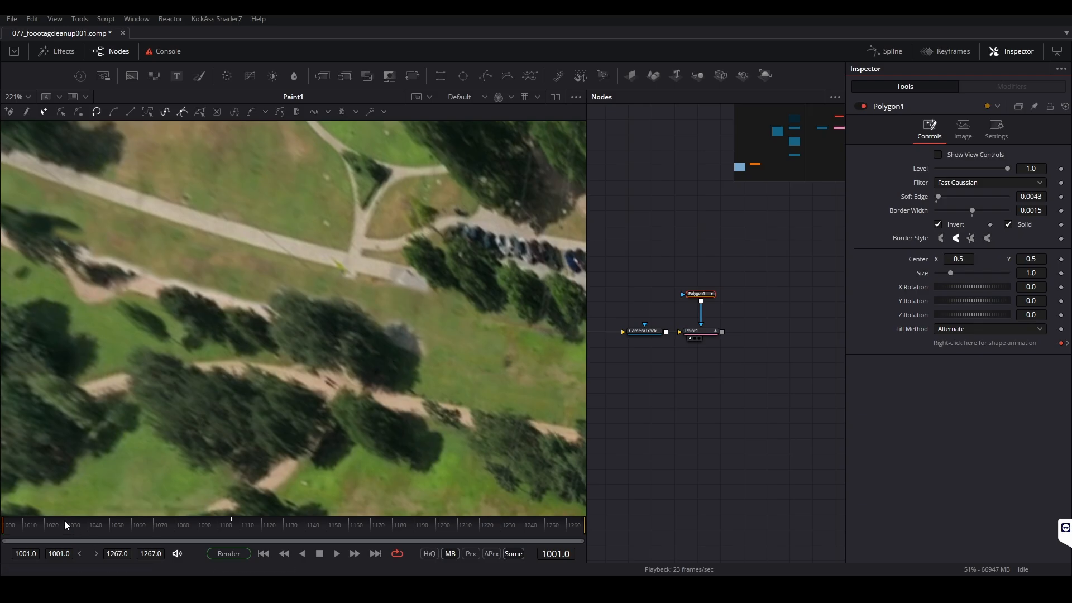
# Scrub Paint1 to frame 1224 and examine the masked tree area in the full unwrapped image
pyautogui.moveTo(257, 541); pyautogui.dragTo(498, 536)
pyautogui.moveTo(619, 531); pyautogui.dragTo(489, 531)
pyautogui.scroll(-5, 424, 364)
pyautogui.moveTo(378, 354); pyautogui.dragTo(320, 368)
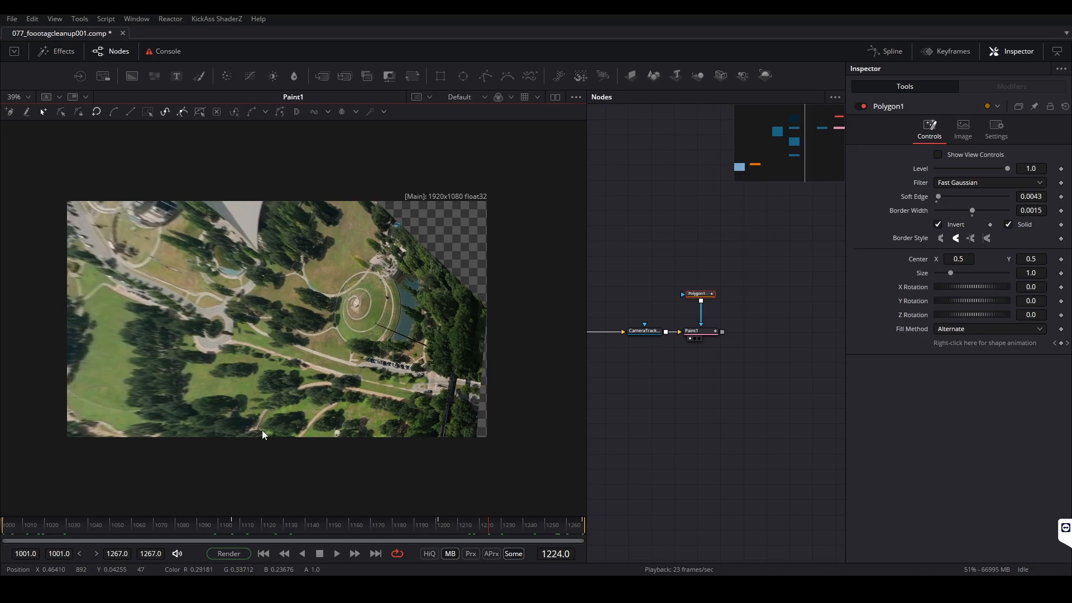
pyautogui.scroll(2, 300, 357)
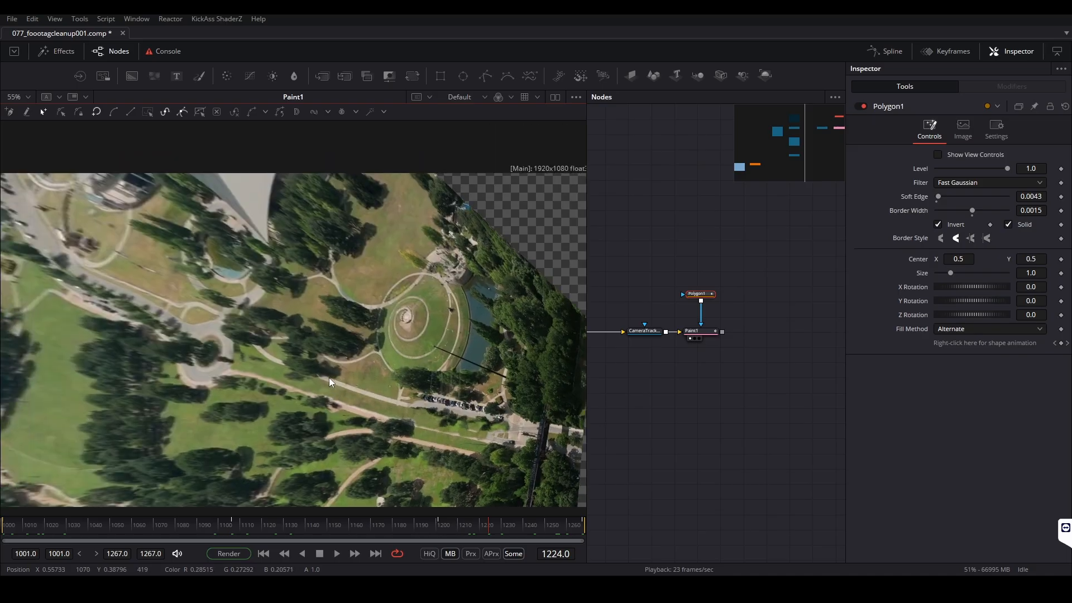
# Paste an instance of ImagePlane3D1 and place it above Polygon1 and Paint1 in the node graph
pyautogui.scroll(-4, 797, 373)
pyautogui.scroll(2, 721, 392)
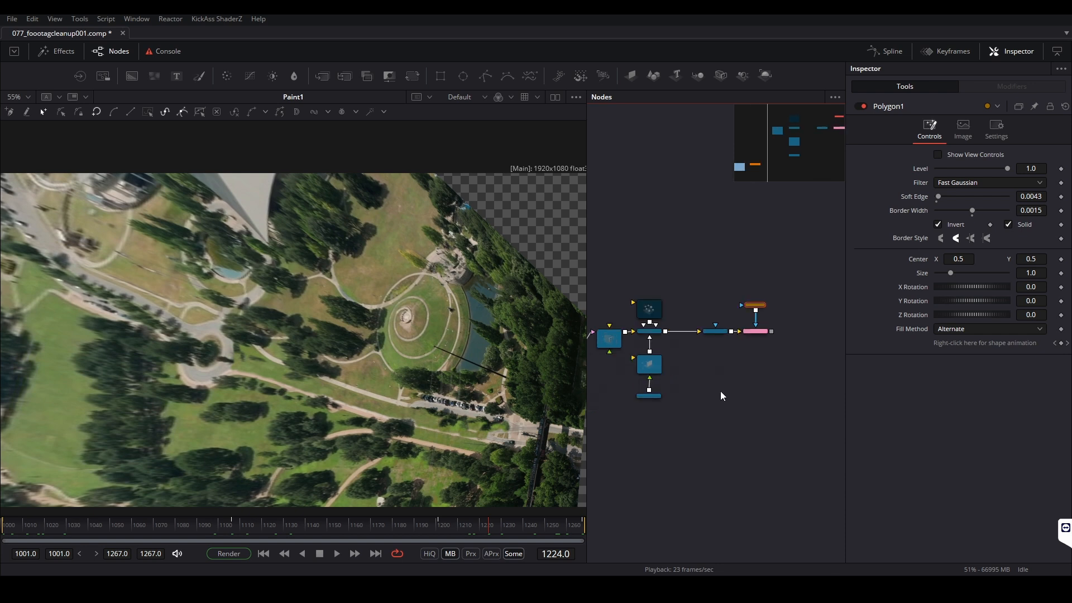
pyautogui.click(720, 390)
pyautogui.scroll(3, 666, 358)
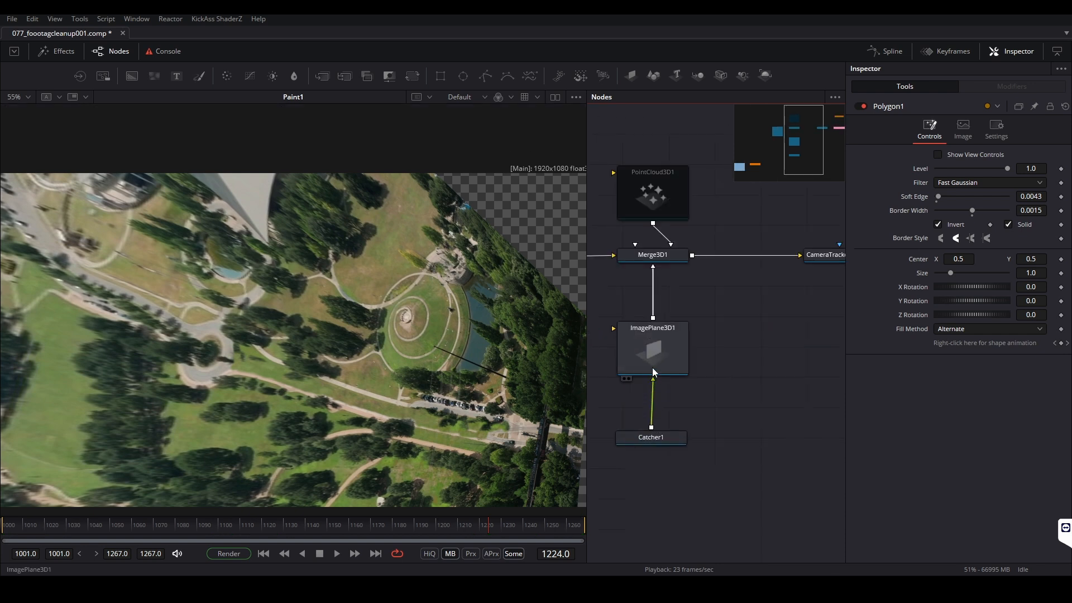
pyautogui.click(652, 346)
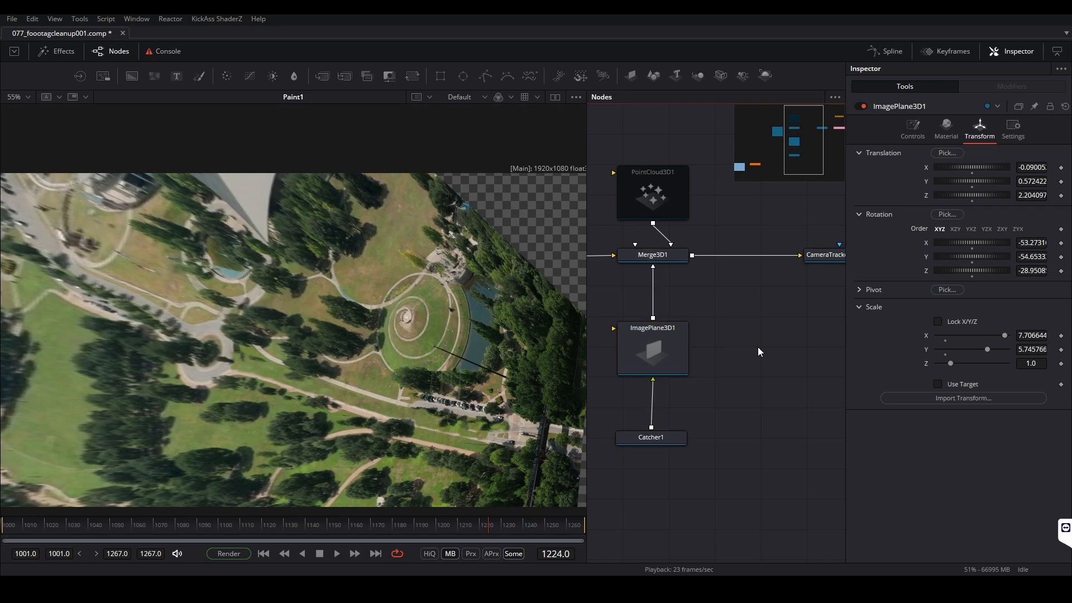
pyautogui.hotkey('ctrl', 'shift', 'v')
pyautogui.scroll(-5, 731, 375)
pyautogui.moveTo(701, 400); pyautogui.dragTo(702, 393)
pyautogui.moveTo(731, 436); pyautogui.dragTo(664, 468)
pyautogui.moveTo(674, 408); pyautogui.dragTo(750, 282)
pyautogui.click(770, 343)
pyautogui.scroll(3, 772, 343)
pyautogui.moveTo(773, 342); pyautogui.dragTo(767, 413)
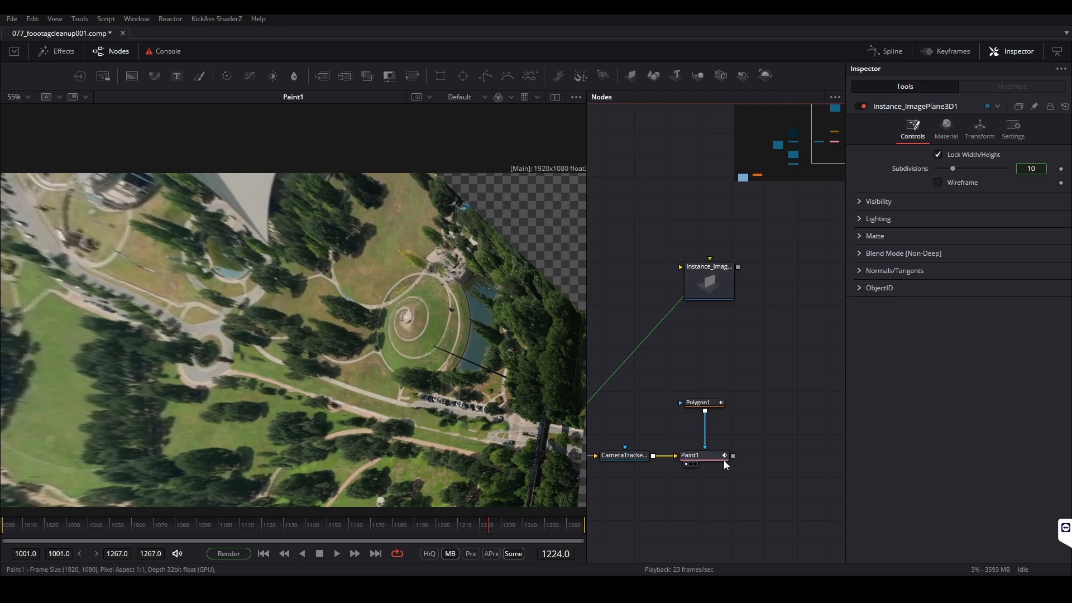
# Feed Paint1 into Instance_ImagePlane3D1 and view the textured plane in 3D
pyautogui.moveTo(733, 456)
pyautogui.mouseDown()
pyautogui.moveTo(702, 282)
pyautogui.moveTo(724, 302)
pyautogui.mouseUp()
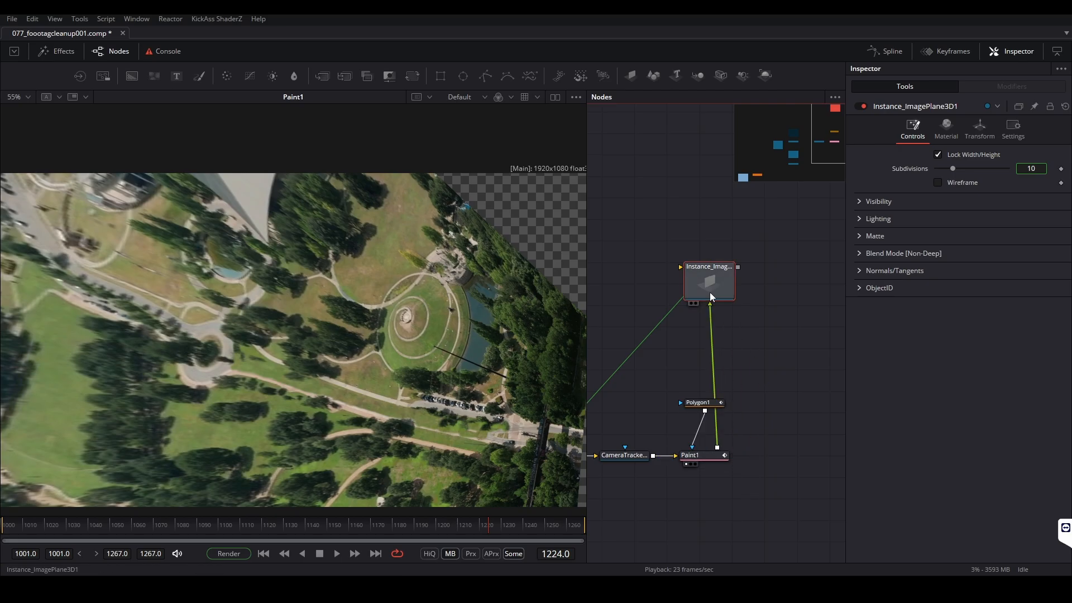
pyautogui.press('1')
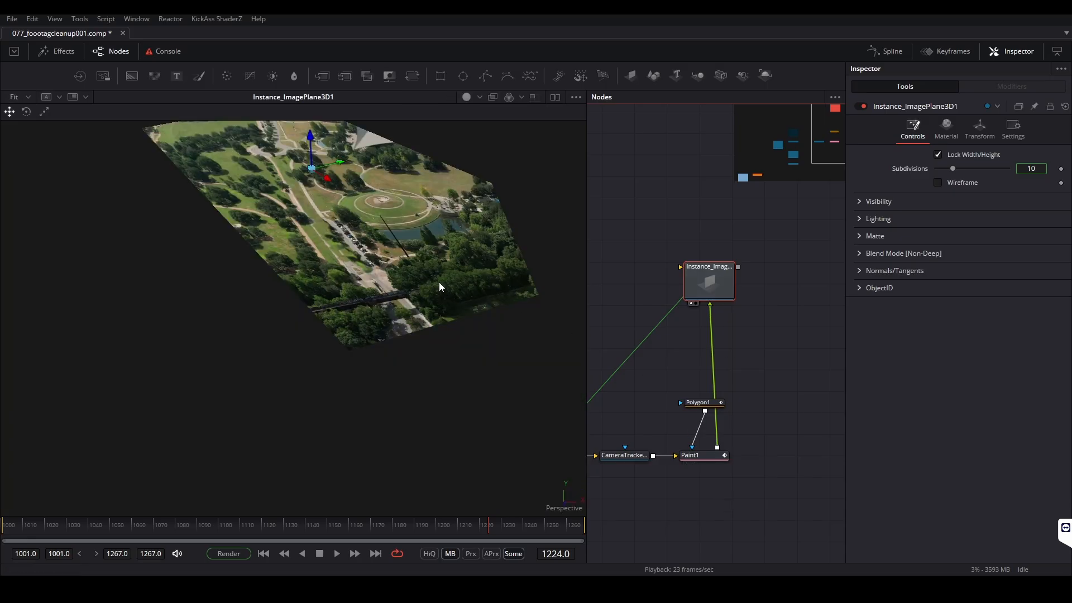
pyautogui.moveTo(395, 254); pyautogui.dragTo(441, 282)
pyautogui.click(724, 227)
pyautogui.moveTo(723, 268); pyautogui.dragTo(725, 298)
pyautogui.click(665, 236)
pyautogui.scroll(-2, 380, 307)
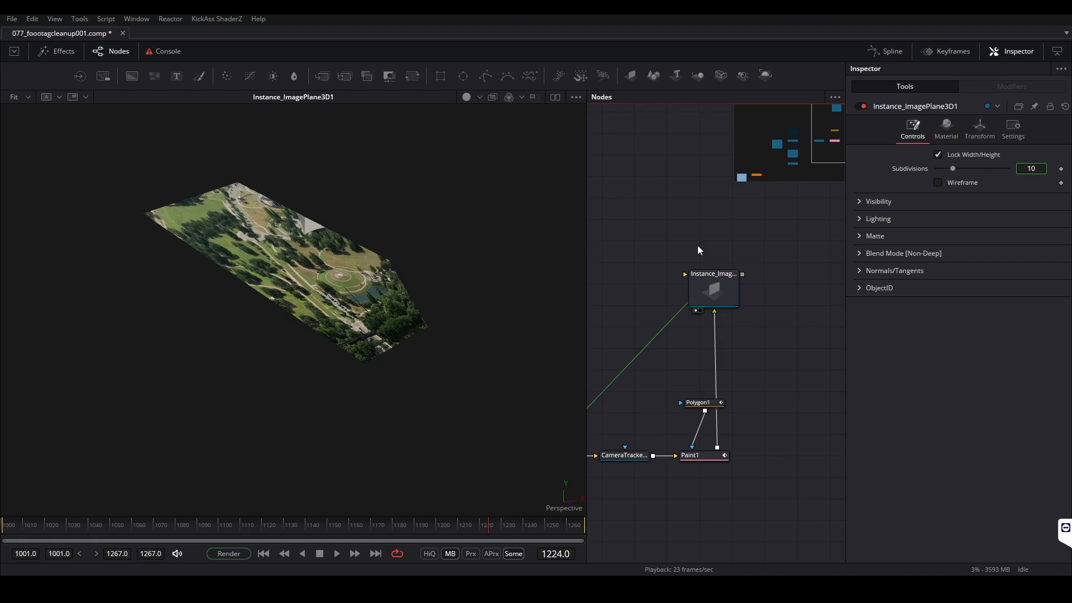
# Add a Merge 3D node above Instance_ImagePlane3D1 and connect the instanced plane to it
pyautogui.hotkey('shift', 'space')
pyautogui.write('pain')
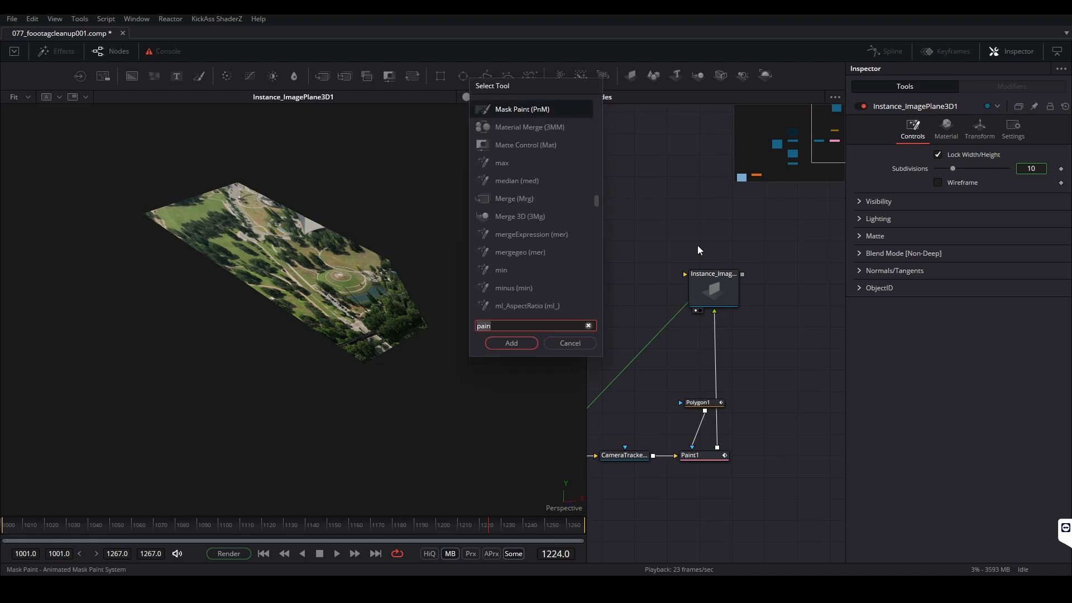
pyautogui.write('mer')
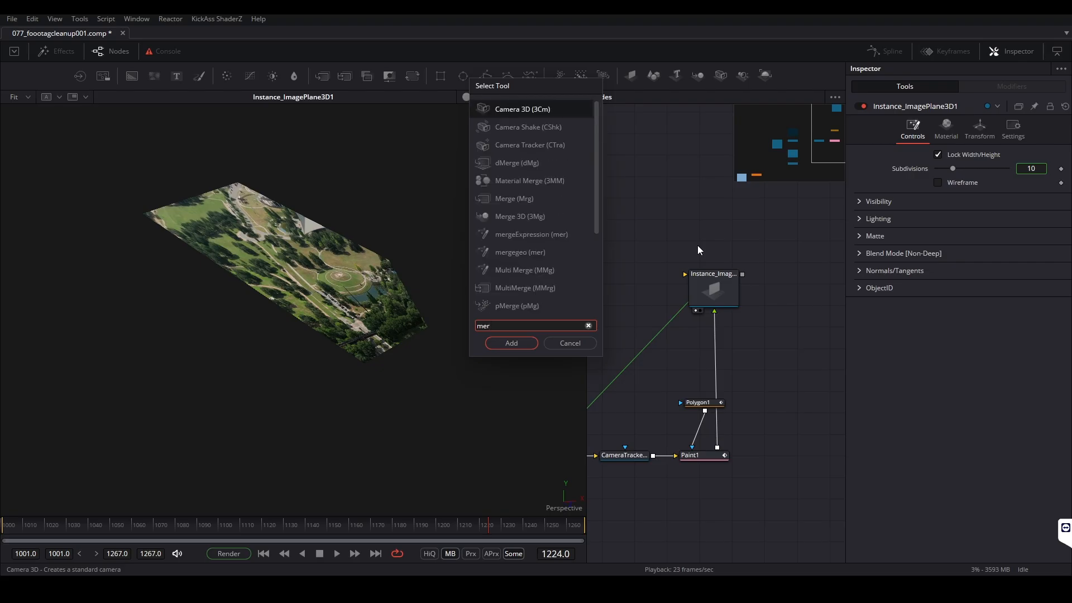
pyautogui.write('g')
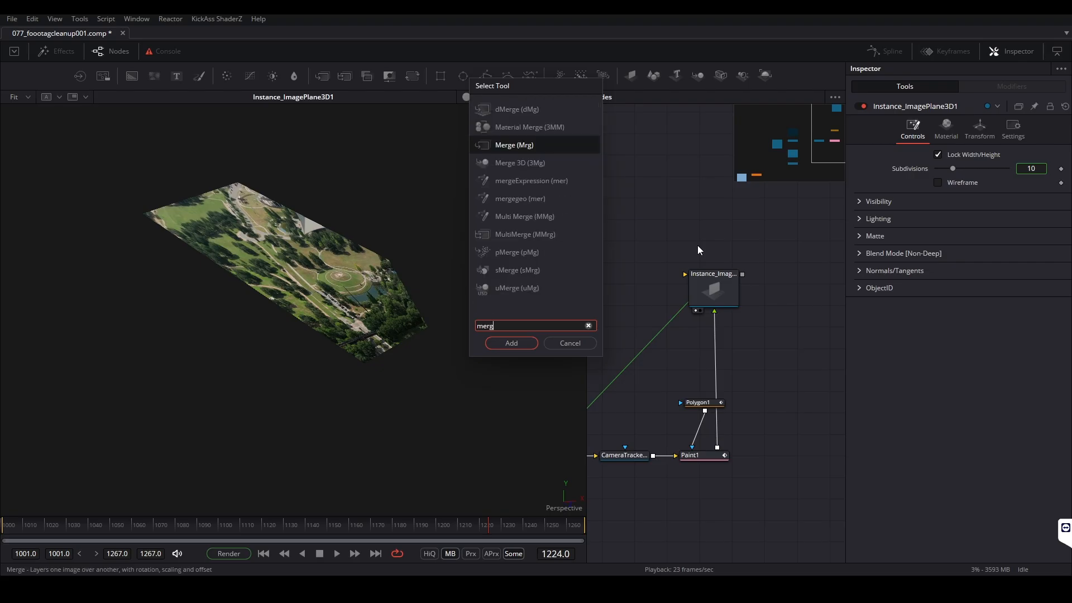
pyautogui.press('Down')
pyautogui.press('Return')
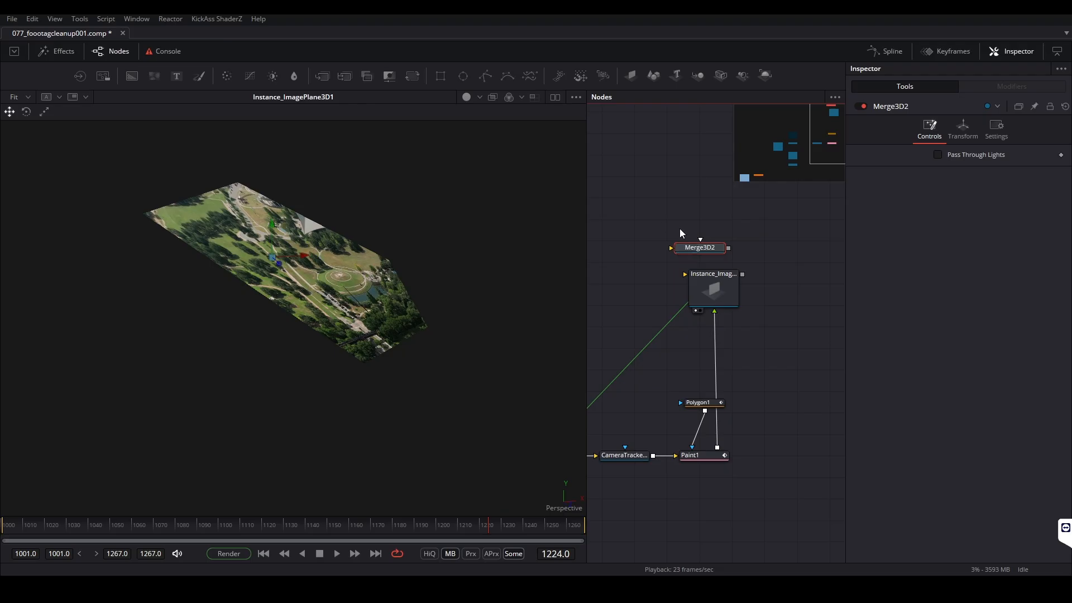
pyautogui.moveTo(742, 274); pyautogui.dragTo(716, 226)
# Connect Camera3D1 to Merge3D2 and route the connection through a pipe router level with Merge3D2
pyautogui.scroll(-2, 705, 245)
pyautogui.moveTo(626, 294); pyautogui.dragTo(729, 312)
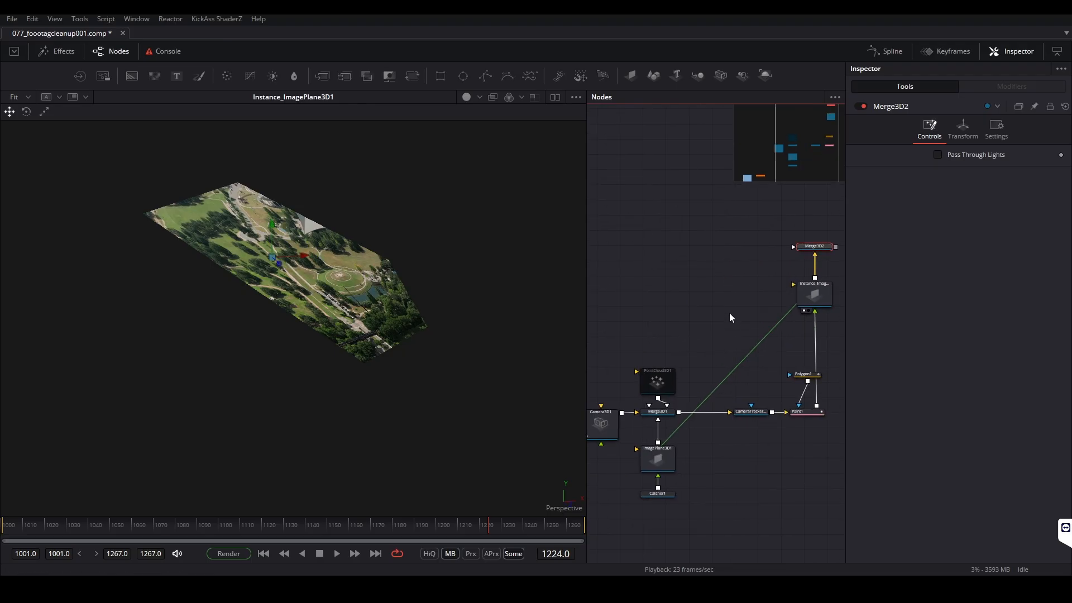
pyautogui.moveTo(622, 412); pyautogui.dragTo(793, 246)
pyautogui.keyDown('alt'); pyautogui.click(703, 339); pyautogui.keyUp('alt')
pyautogui.moveTo(702, 343); pyautogui.dragTo(630, 247)
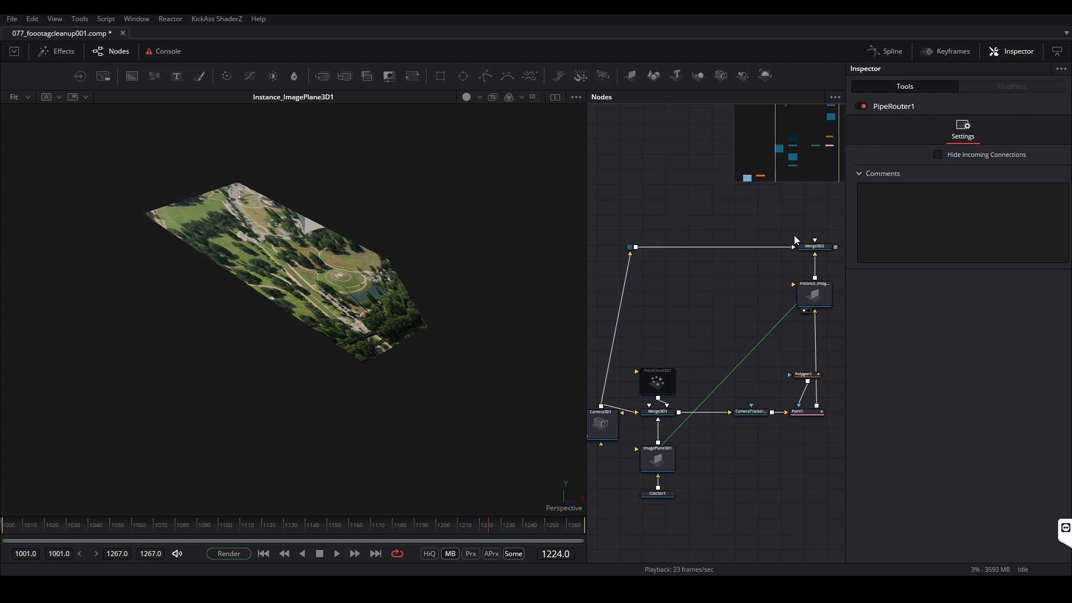
# Add a Renderer 3D after Merge3D2, display its output and scrub it to frame 1160
pyautogui.click(765, 76)
pyautogui.moveTo(742, 258)
pyautogui.mouseDown()
pyautogui.moveTo(623, 278)
pyautogui.moveTo(765, 274)
pyautogui.moveTo(754, 268)
pyautogui.mouseUp()
pyautogui.press('1')
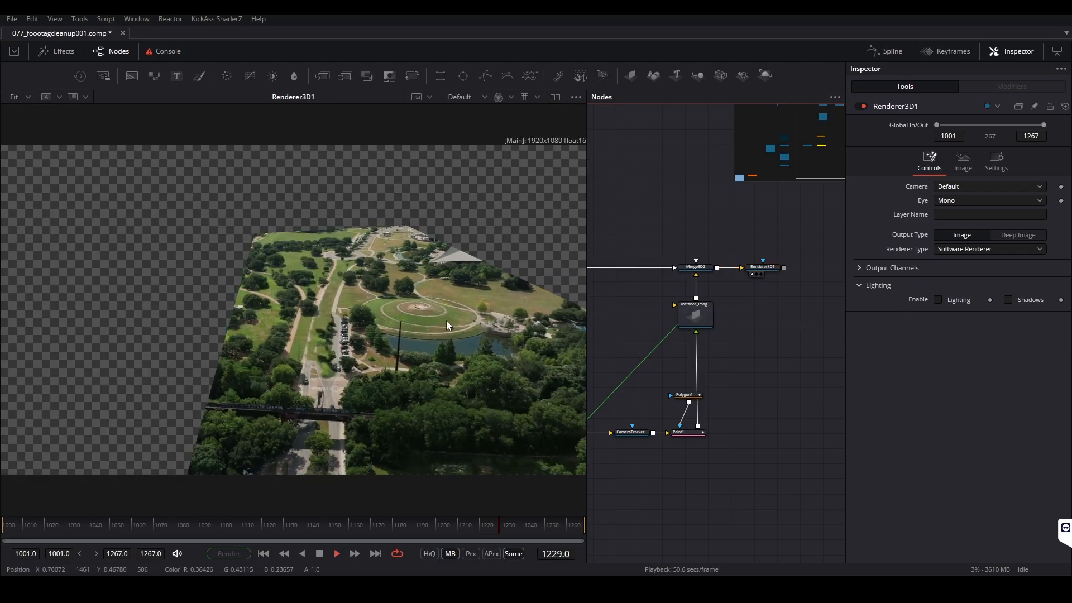
pyautogui.moveTo(8, 522); pyautogui.dragTo(351, 521)
# Create a Merge node that composites Renderer3D1 over the original footage
pyautogui.moveTo(767, 301); pyautogui.dragTo(794, 374)
pyautogui.scroll(-5, 794, 373)
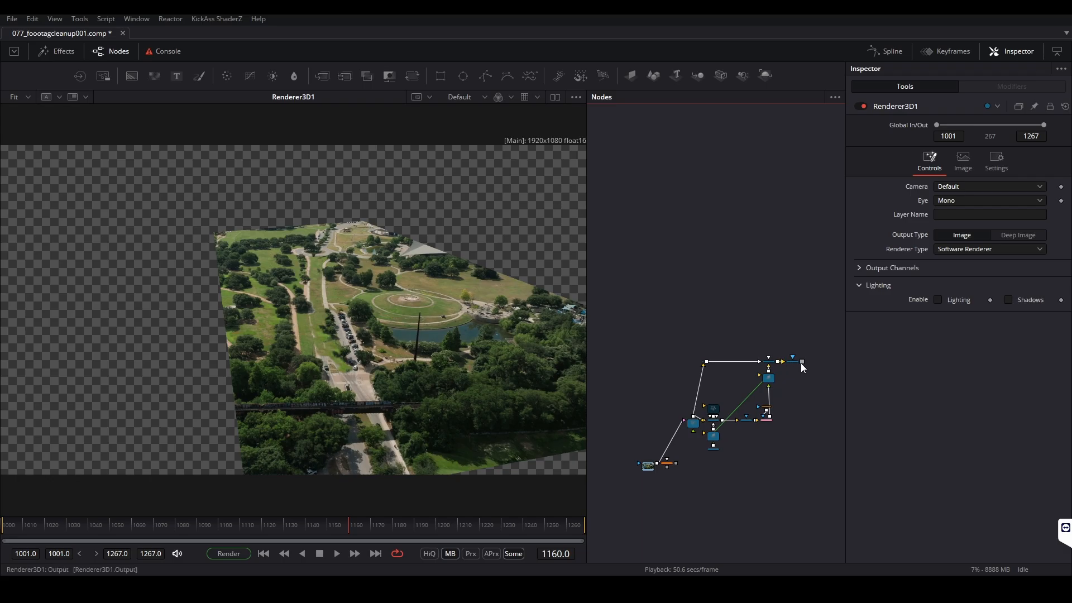
pyautogui.scroll(3, 654, 476)
pyautogui.moveTo(673, 455); pyautogui.dragTo(745, 397)
pyautogui.scroll(-2, 641, 457)
pyautogui.scroll(5, 819, 343)
pyautogui.scroll(-5, 760, 377)
pyautogui.moveTo(756, 440); pyautogui.dragTo(742, 322)
pyautogui.scroll(4, 809, 349)
pyautogui.scroll(-2, 783, 334)
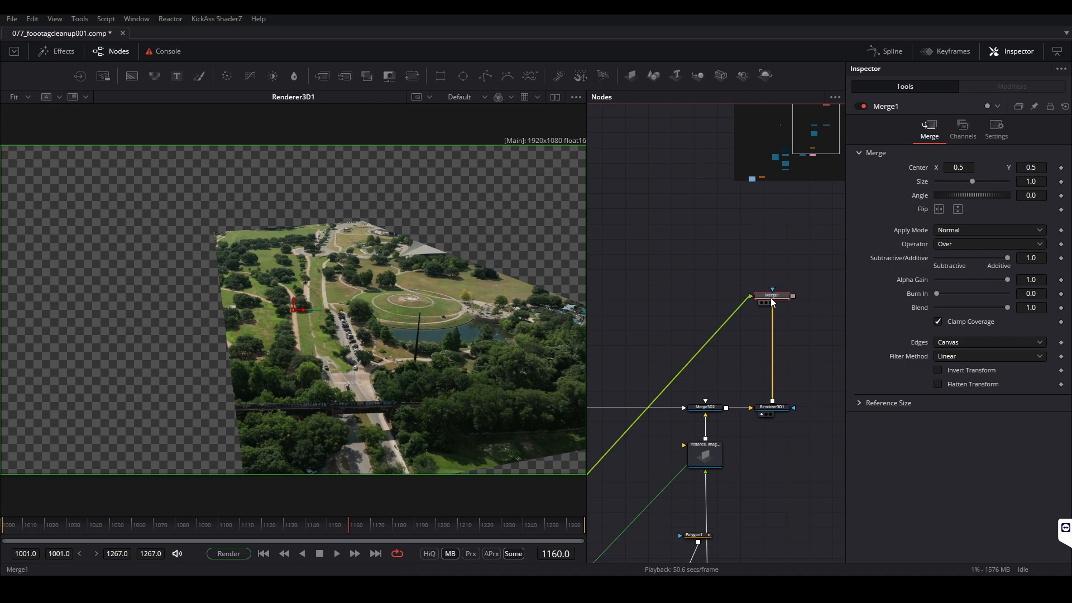
# Route the footage connection to Merge1 through a pipe router placed straight above the loader
pyautogui.scroll(-6, 795, 309)
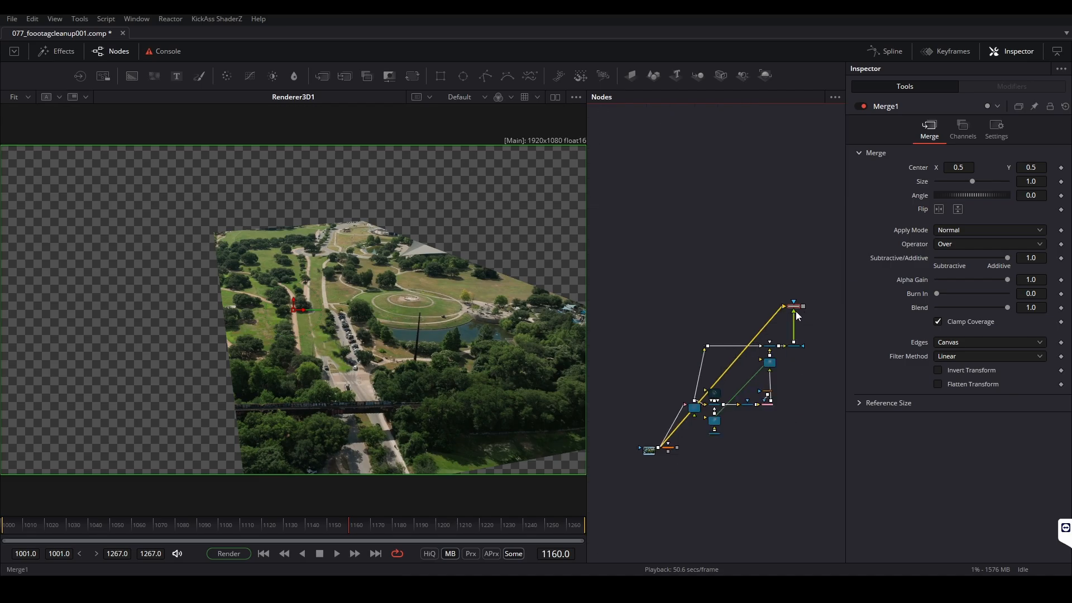
pyautogui.keyDown('alt'); pyautogui.click(762, 335); pyautogui.keyUp('alt')
pyautogui.scroll(2, 760, 335)
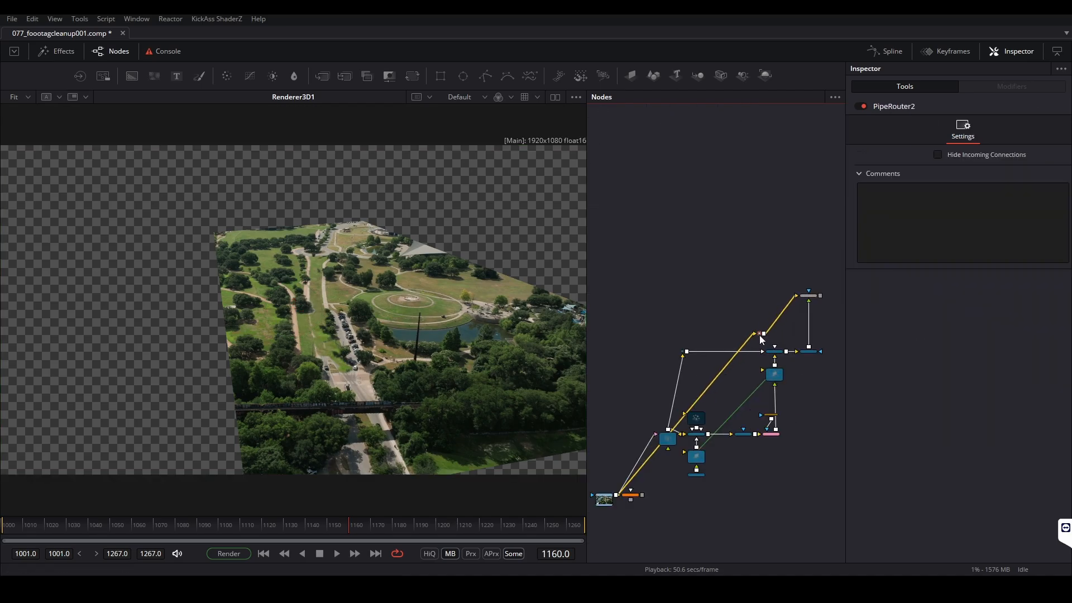
pyautogui.moveTo(760, 334); pyautogui.dragTo(602, 296)
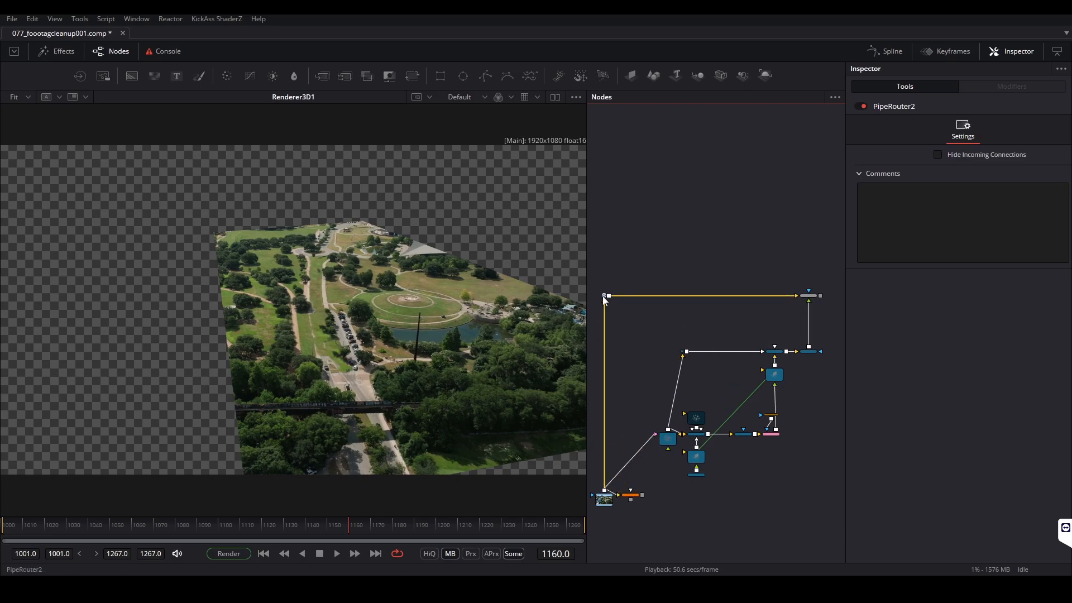
# View Merge1, scrub to frame 1267 and examine the cleaned-up road beside the car park up close
pyautogui.scroll(4, 827, 303)
pyautogui.click(789, 280)
pyautogui.press('1')
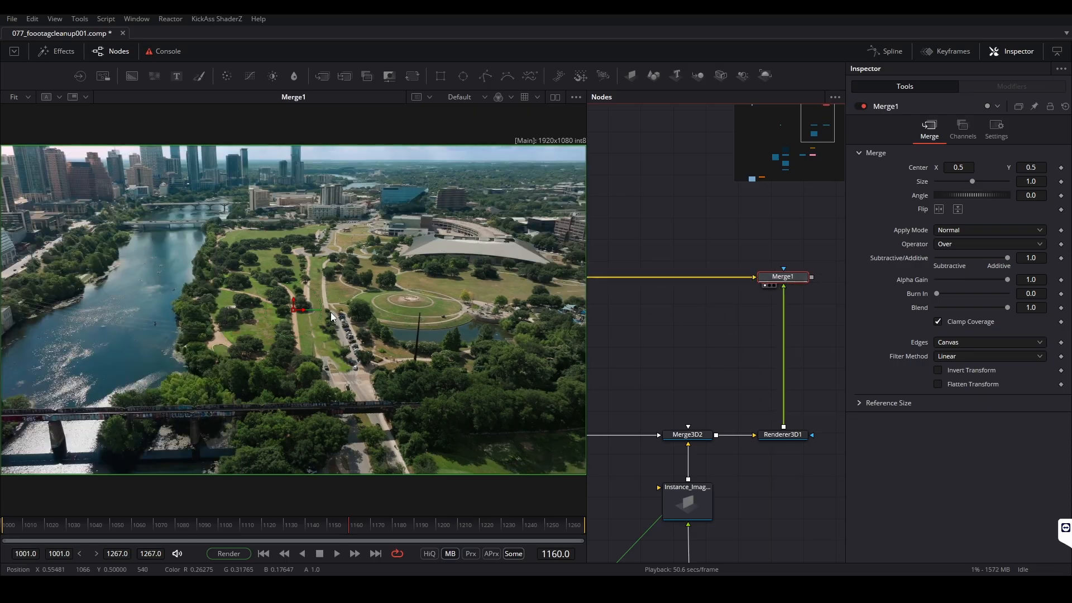
pyautogui.moveTo(51, 525); pyautogui.dragTo(456, 528)
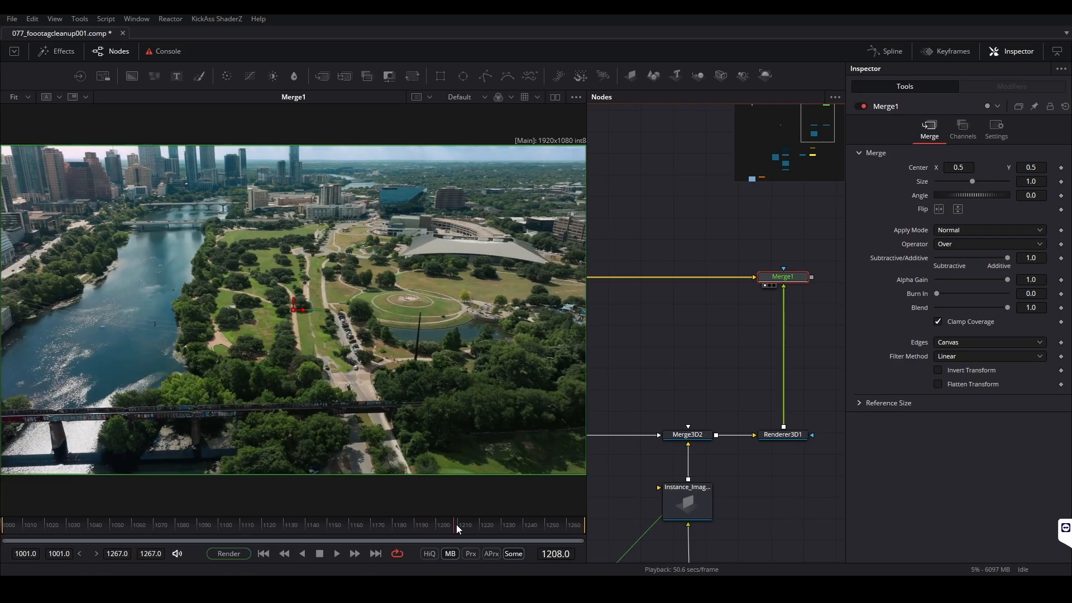
pyautogui.moveTo(522, 525); pyautogui.dragTo(673, 522)
pyautogui.scroll(3, 293, 411)
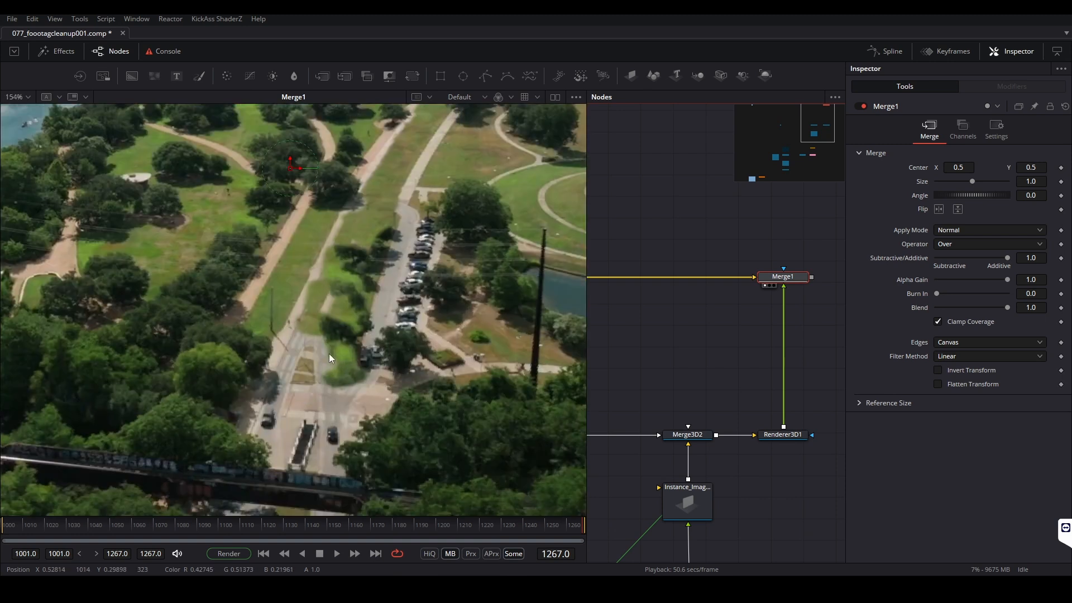
pyautogui.scroll(2, 330, 353)
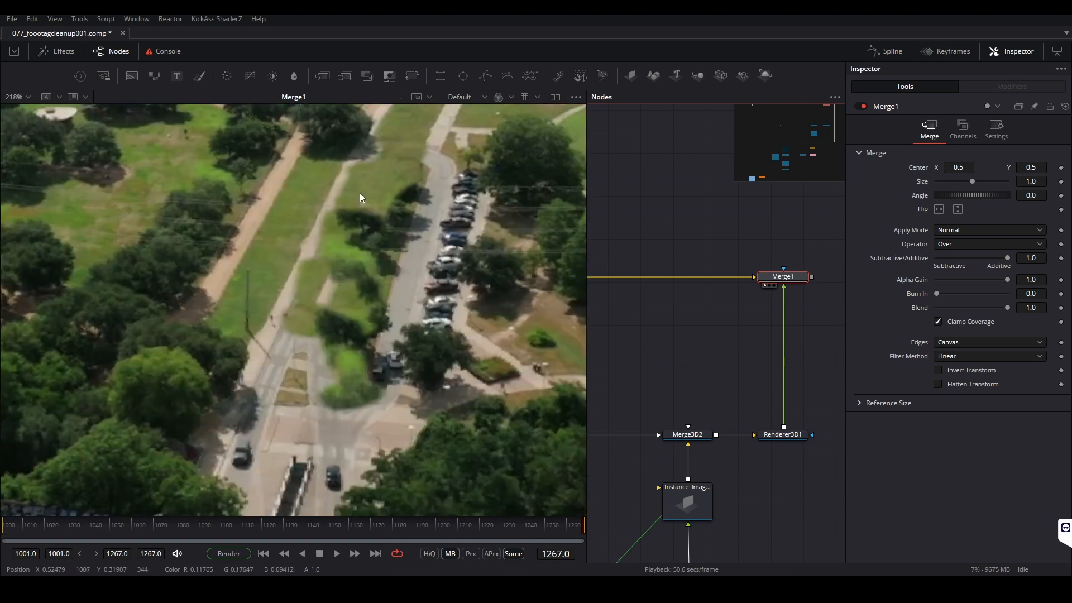
# Scrub back through the Merge1 composite, view Paint1 and scrub its unwrapped result to frame 1001
pyautogui.scroll(-5, 362, 269)
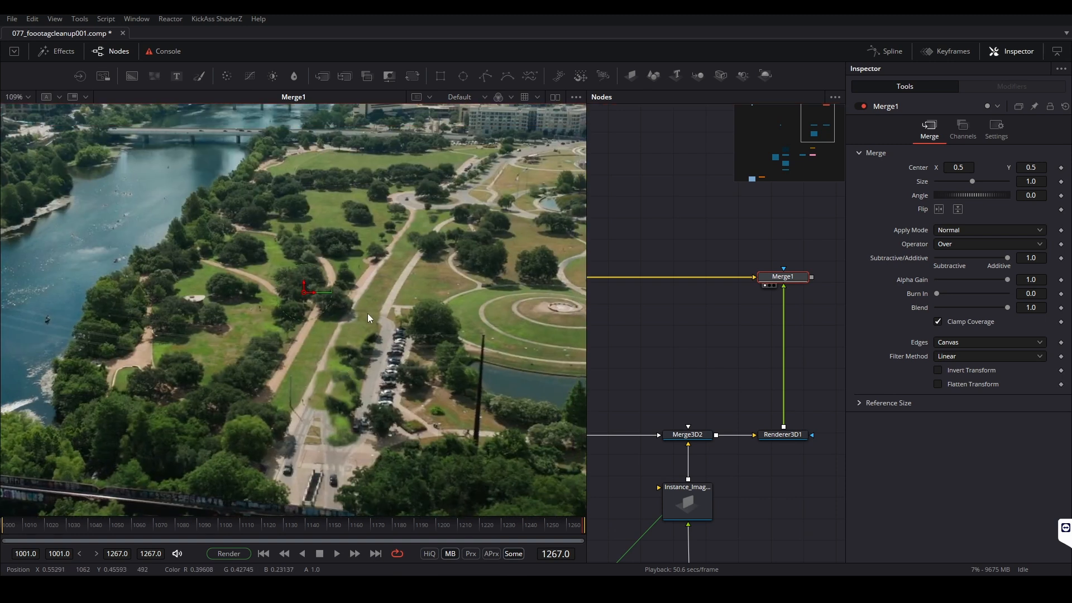
pyautogui.click(375, 526)
pyautogui.moveTo(367, 527); pyautogui.dragTo(256, 530)
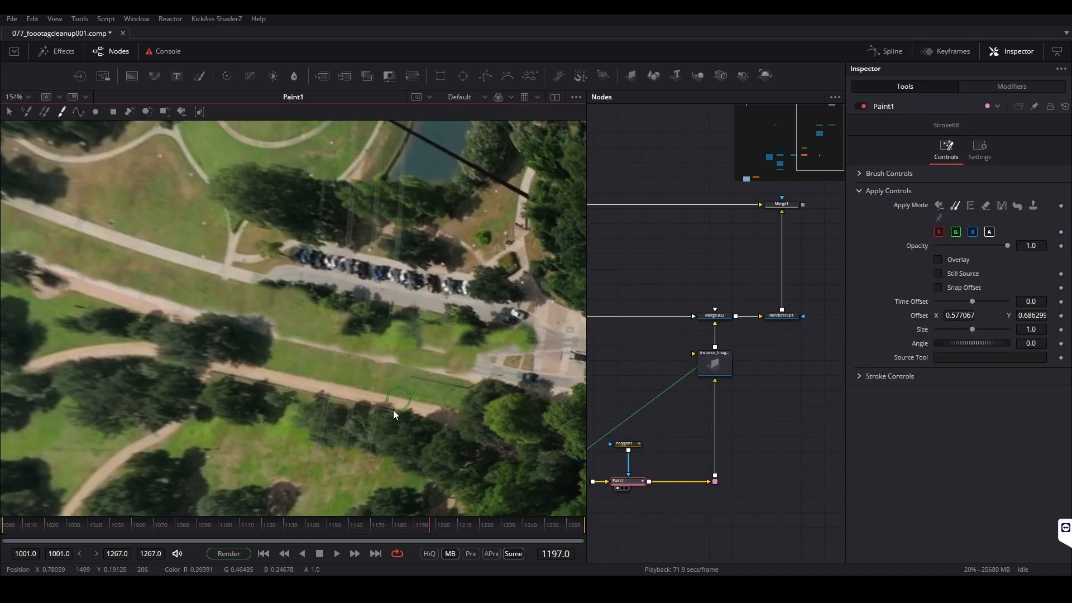
pyautogui.moveTo(353, 530); pyautogui.dragTo(11, 529)
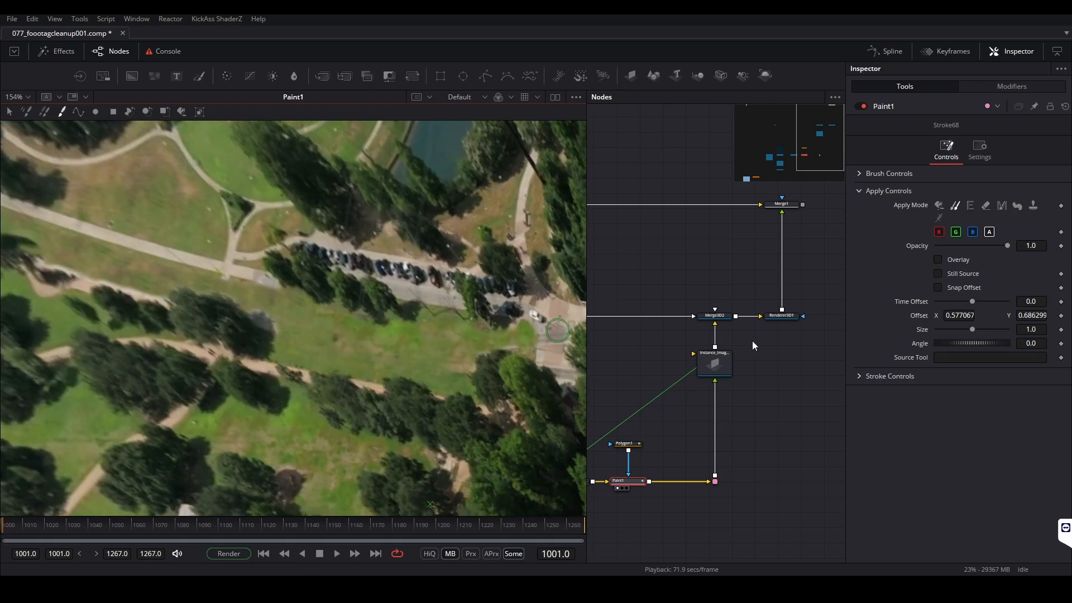
# Paste a copy of Polygon1 as a second mask node between Polygon1 and Paint1
pyautogui.click(628, 444)
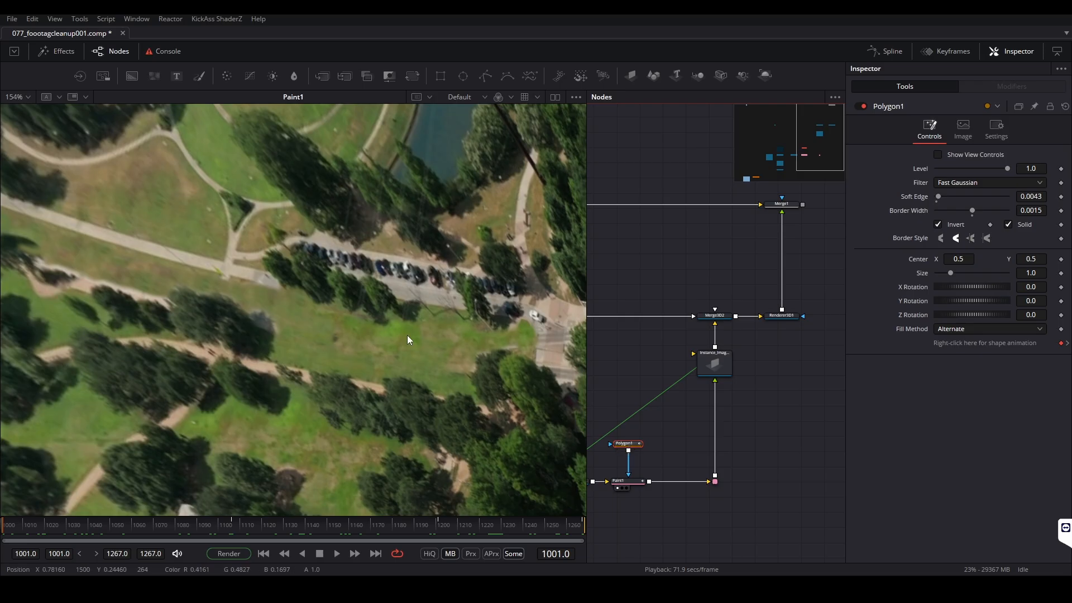
pyautogui.hotkey('ctrl', 'v')
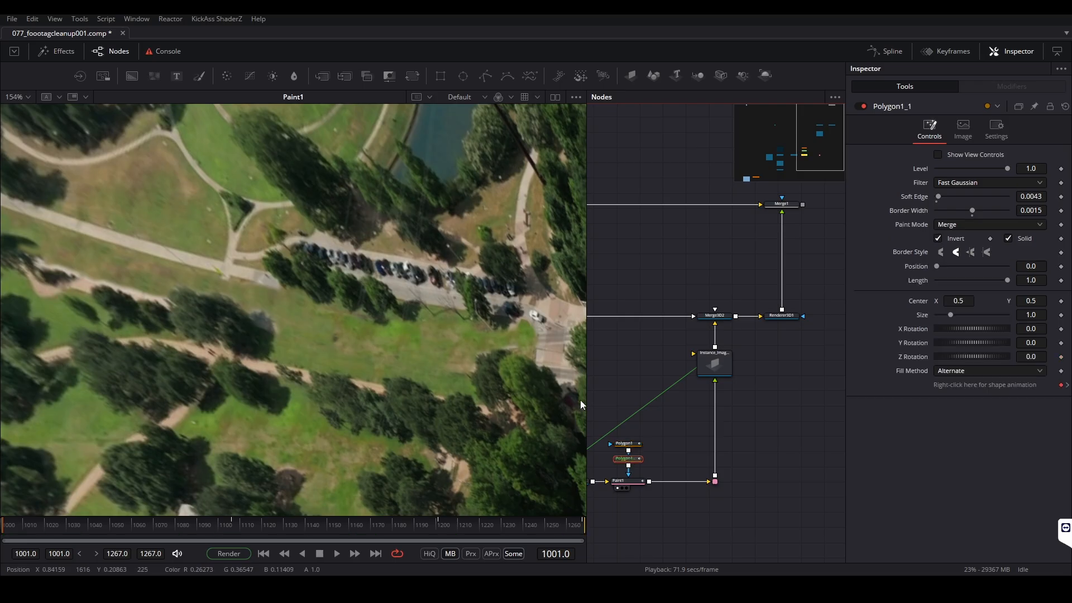
pyautogui.scroll(2, 593, 453)
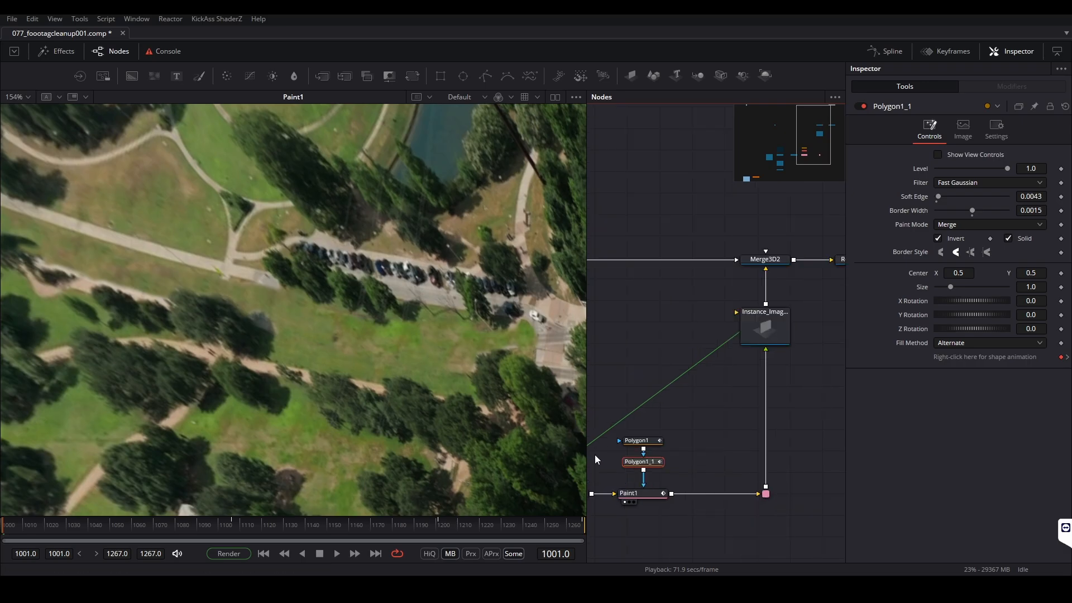
pyautogui.moveTo(629, 469); pyautogui.dragTo(661, 407)
# Turn on Show View Controls for the copied polygon Polygon1_1
pyautogui.scroll(-4, 232, 335)
pyautogui.moveTo(232, 336); pyautogui.dragTo(397, 369)
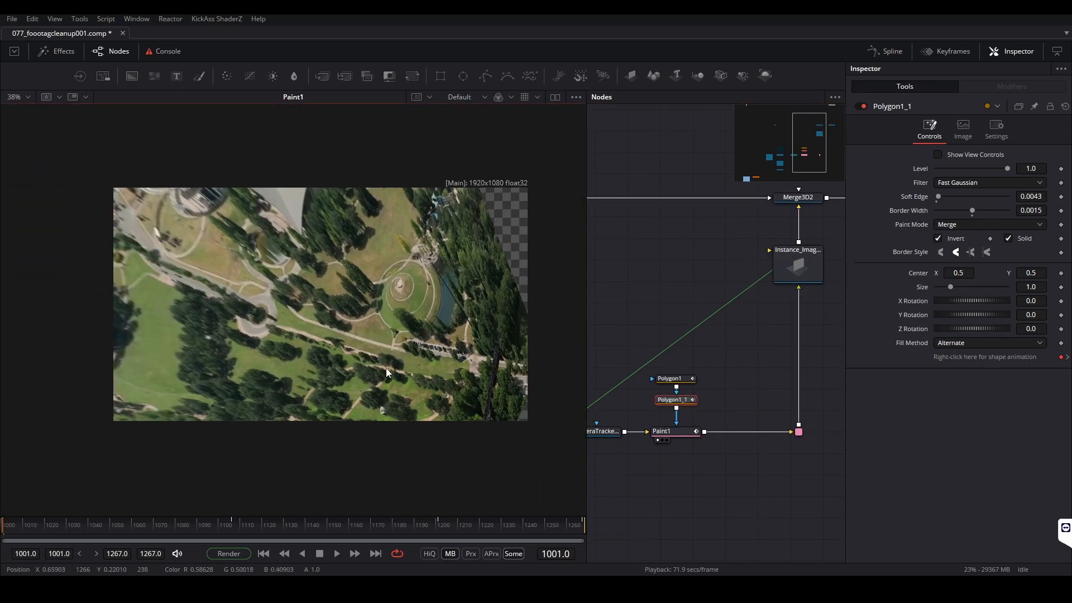
pyautogui.click(668, 400)
pyautogui.click(744, 397)
pyautogui.click(691, 401)
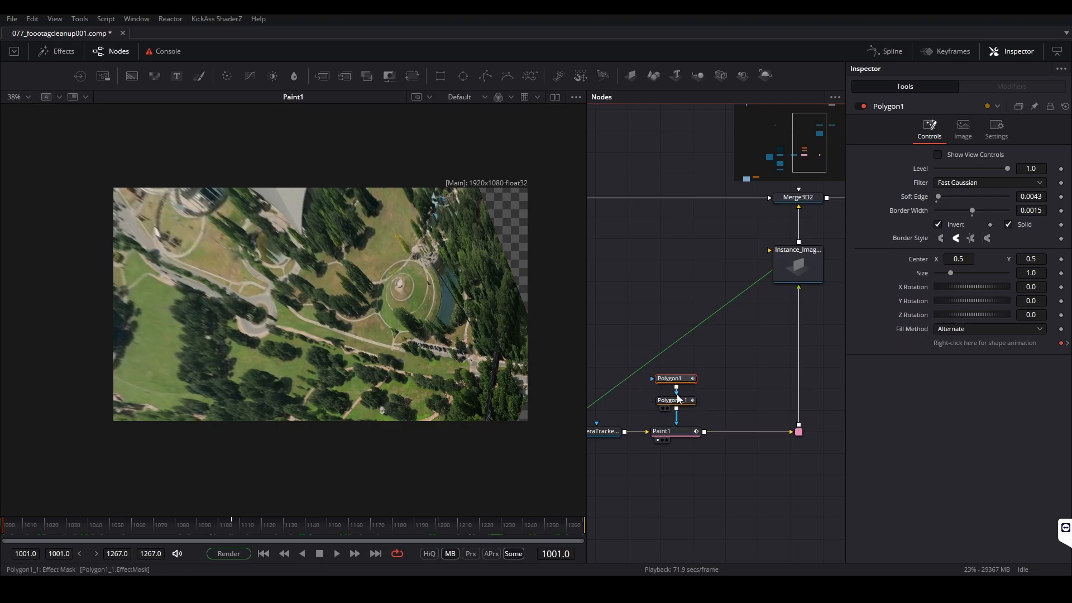
pyautogui.click(941, 156)
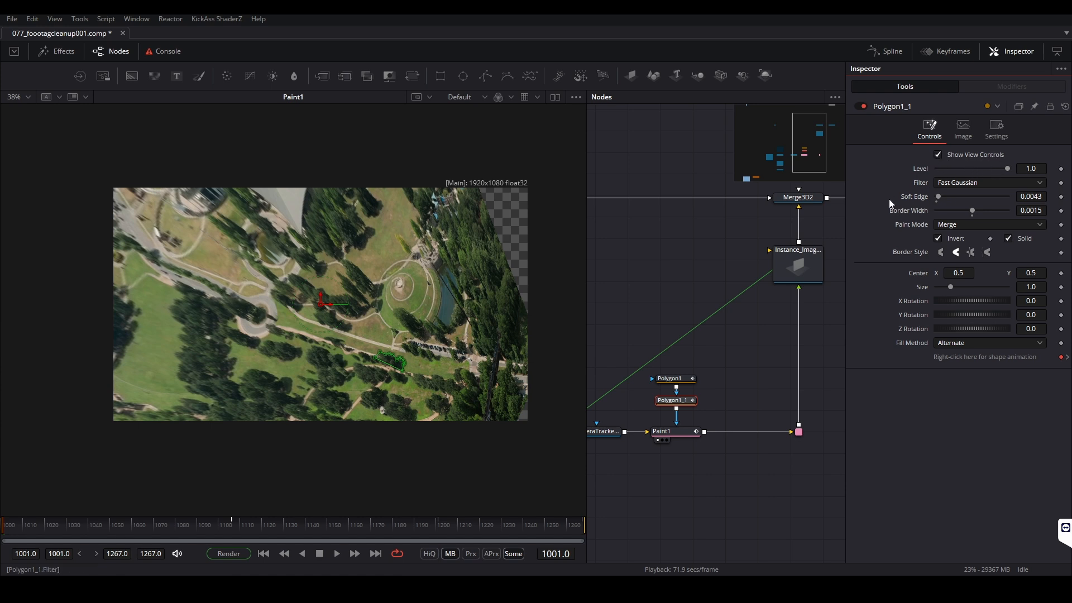
pyautogui.click(670, 379)
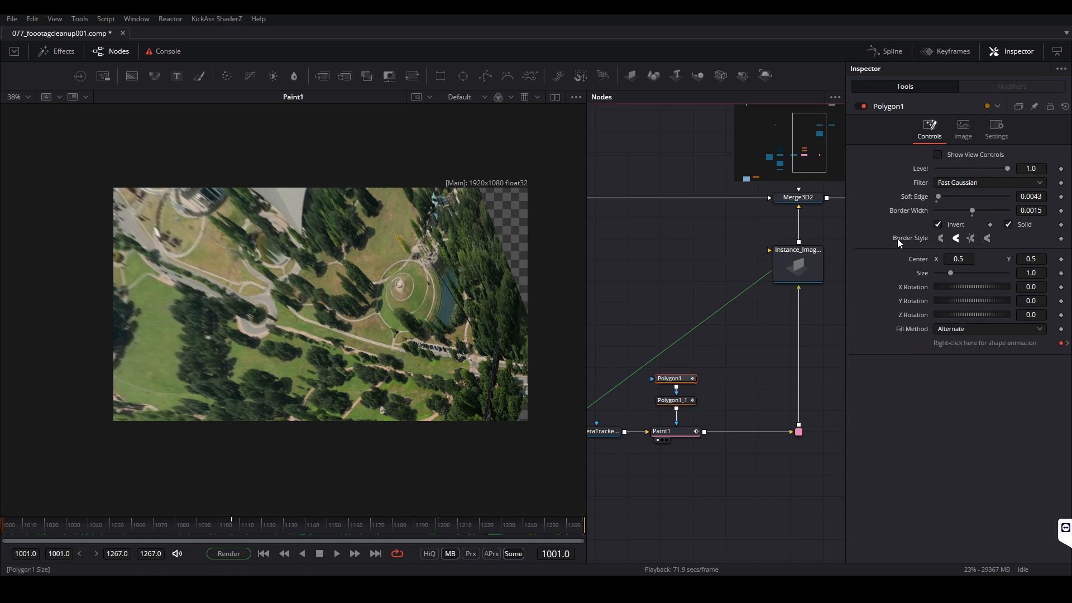
pyautogui.click(673, 400)
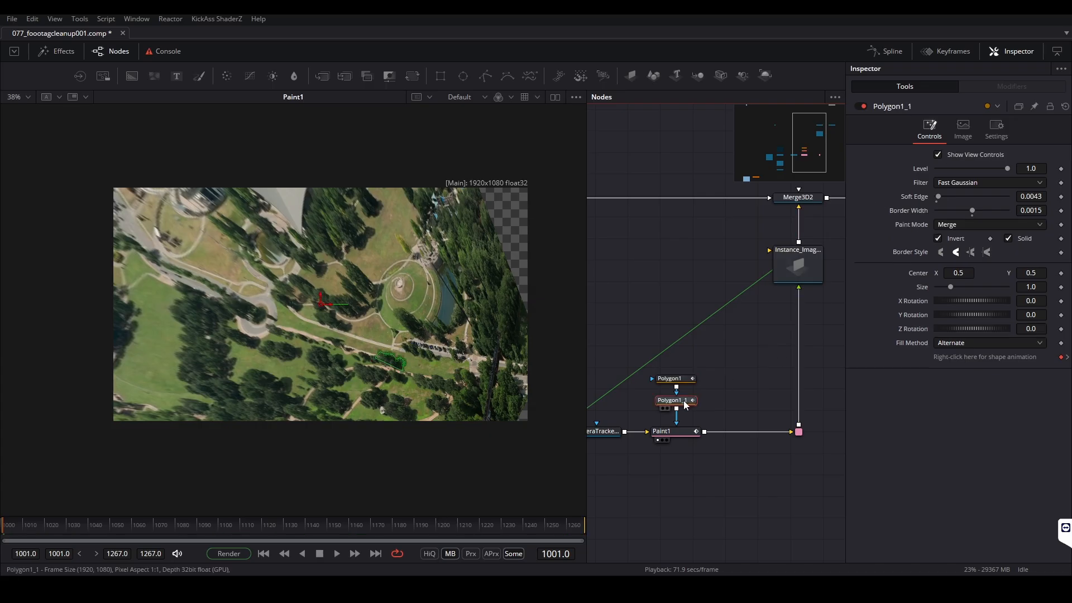
# Remove the inherited shape keyframes from Polygon1_1, ending on frame 1267
pyautogui.scroll(2, 411, 360)
pyautogui.moveTo(412, 390); pyautogui.dragTo(175, 302)
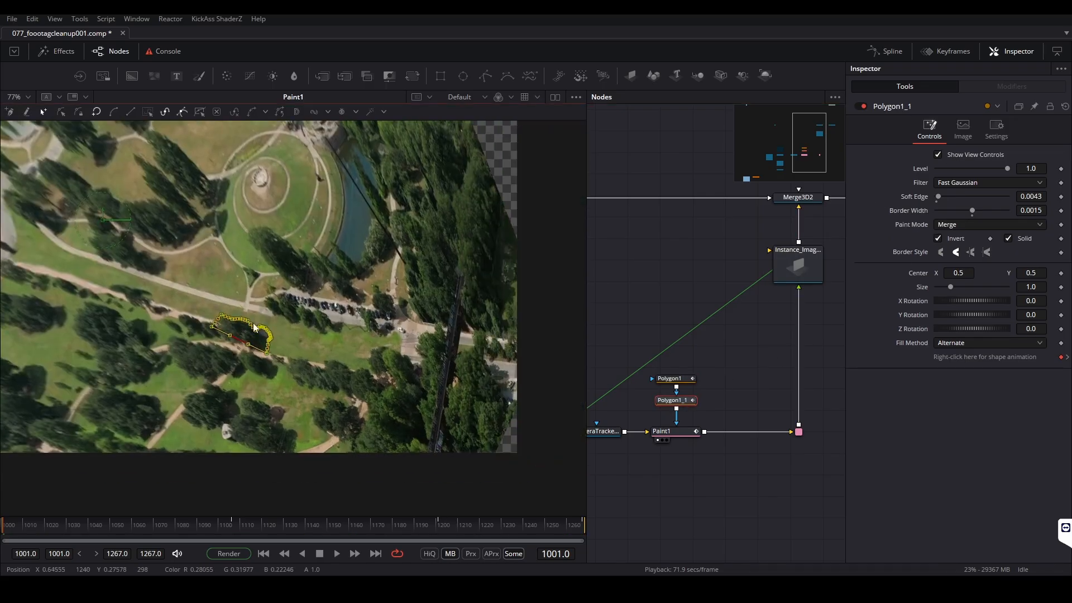
pyautogui.click(1067, 357)
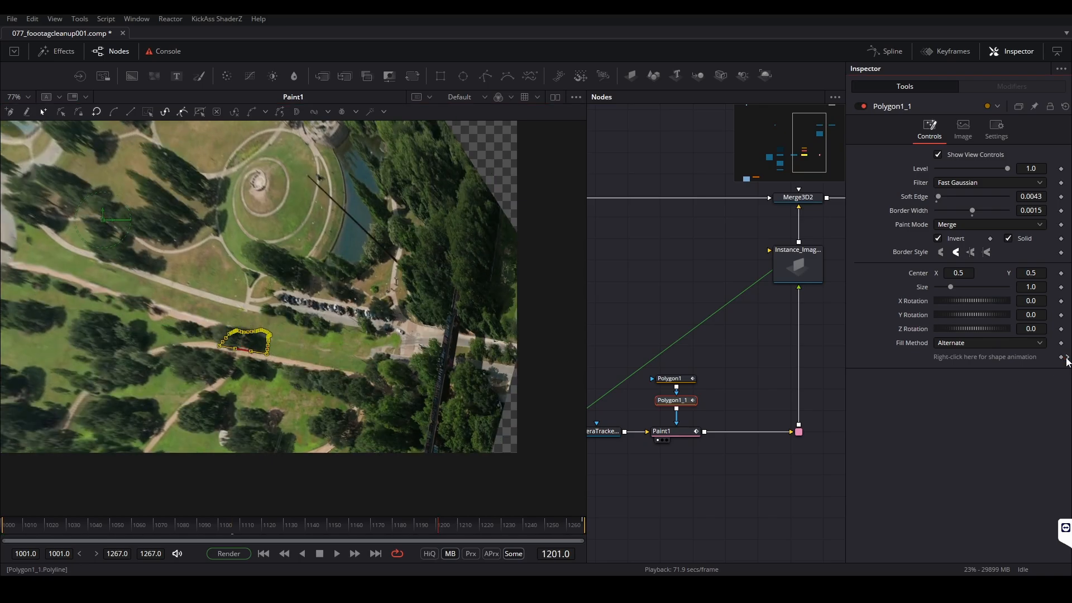
pyautogui.click(1067, 358)
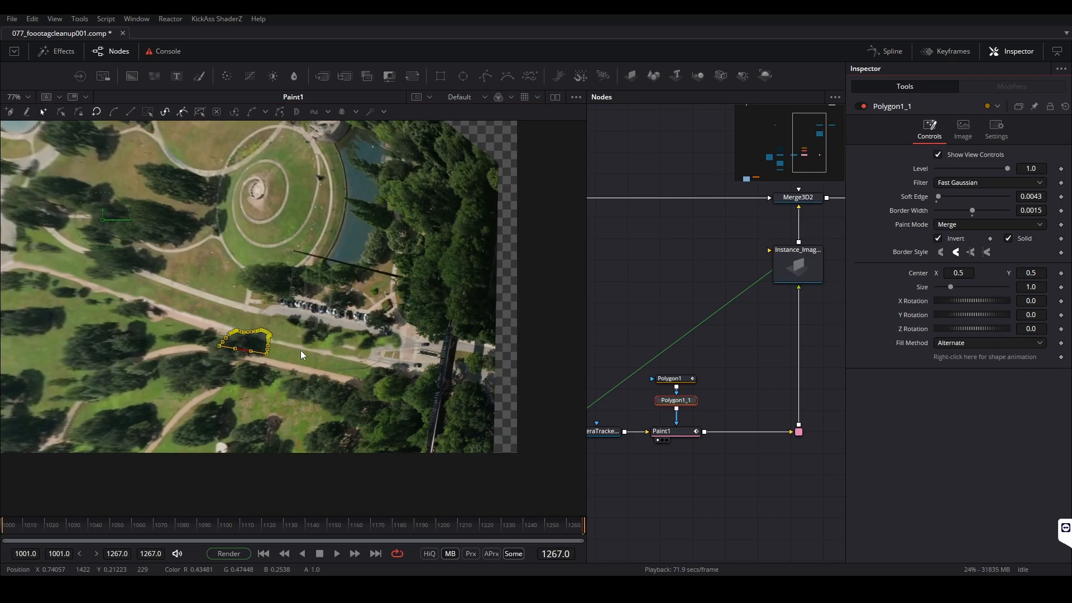
# Move the Polygon1_1 outline onto the trees between the car park and the painted-out road
pyautogui.scroll(4, 301, 351)
pyautogui.moveTo(75, 346); pyautogui.dragTo(343, 289)
pyautogui.scroll(2, 387, 308)
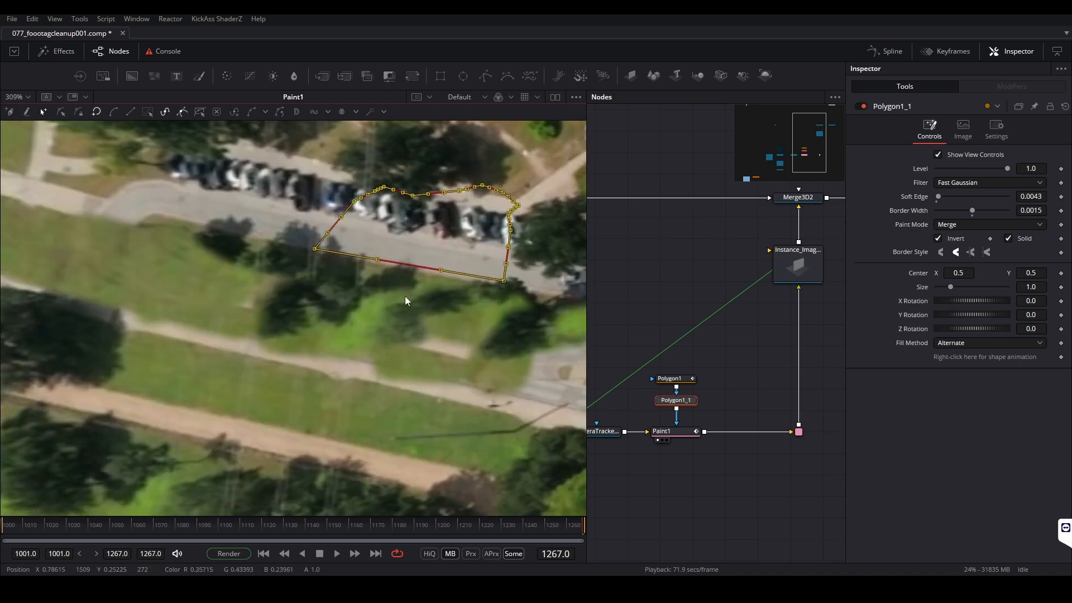
pyautogui.moveTo(316, 247); pyautogui.dragTo(261, 318)
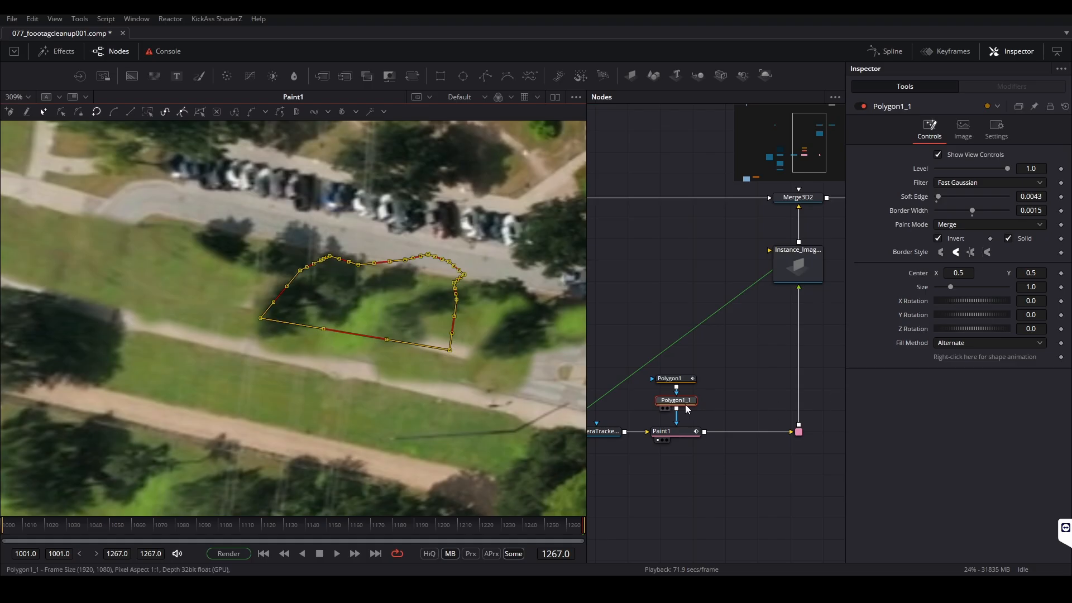
# Set Polygon1_1's paint mode to Subtract and turn off its Invert option
pyautogui.click(960, 224)
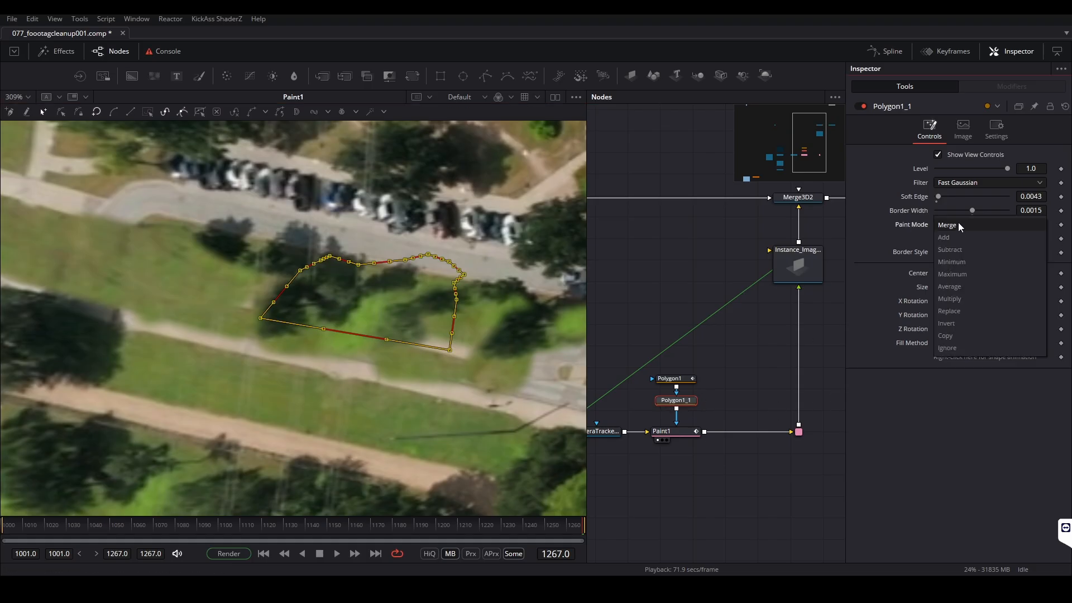
pyautogui.click(954, 251)
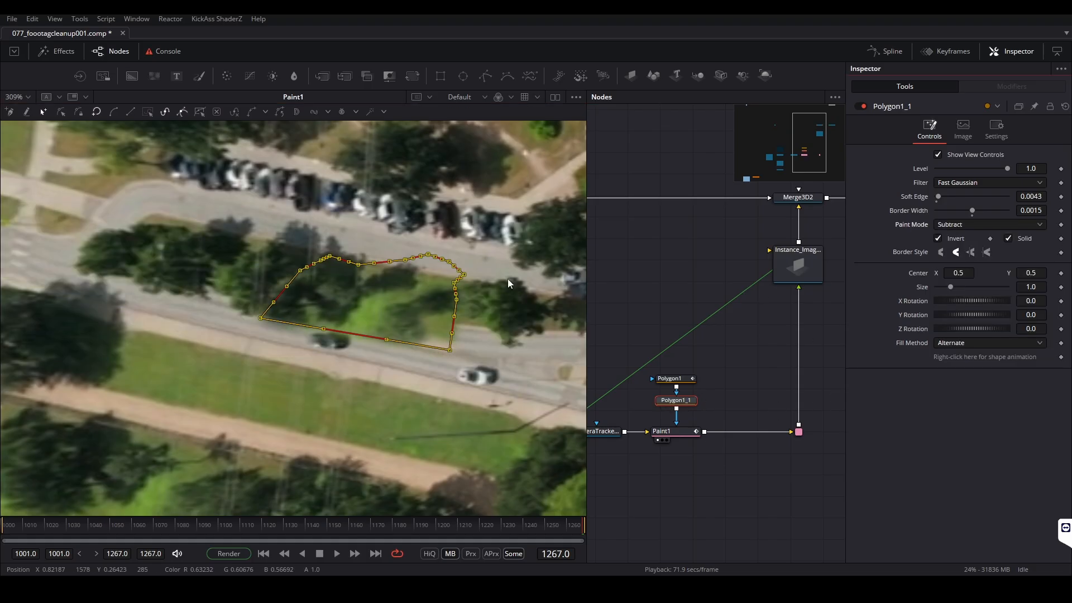
pyautogui.scroll(-2, 498, 275)
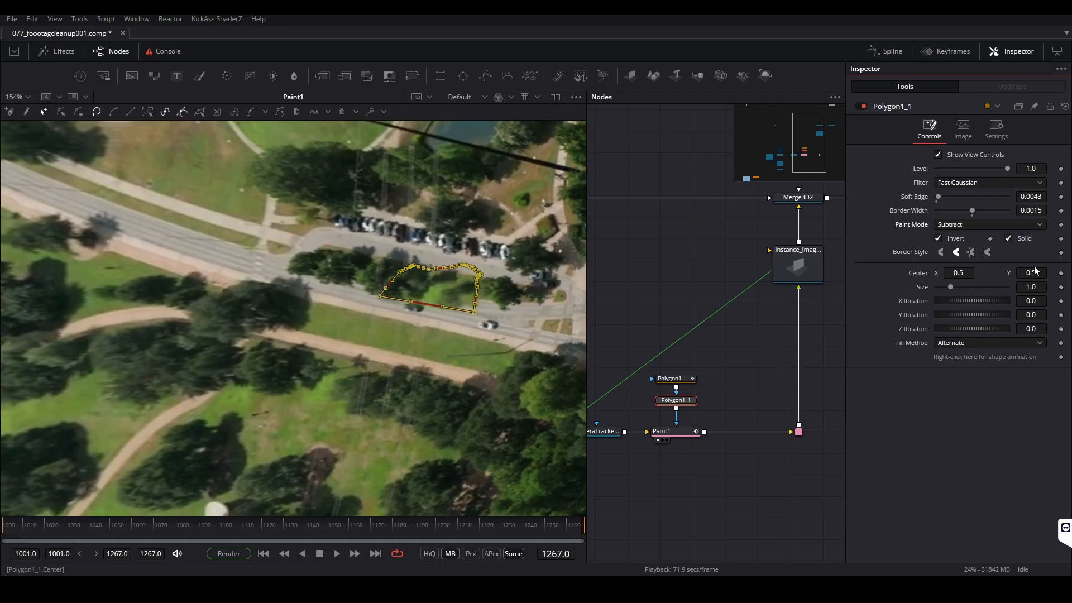
pyautogui.click(939, 239)
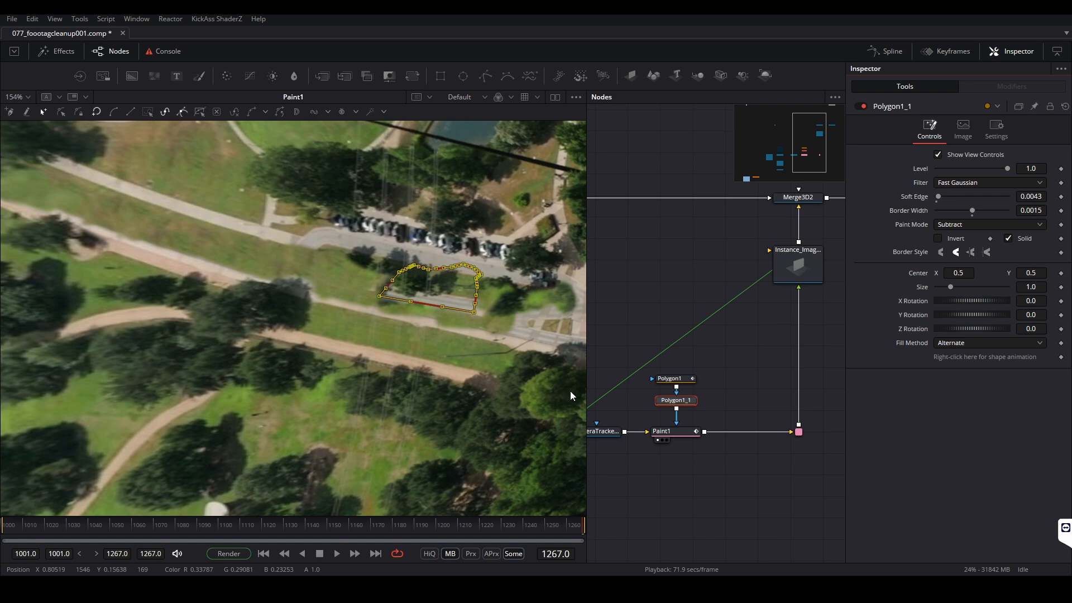
# Turn on Show View Controls for Polygon1 and check its outline around the tree beside the path
pyautogui.click(670, 379)
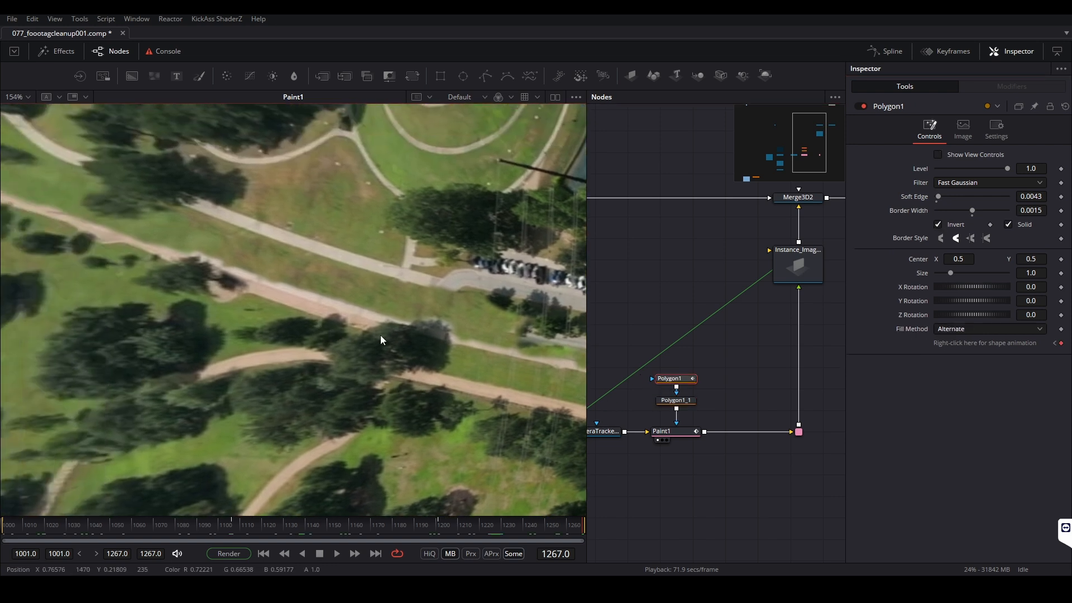
pyautogui.scroll(-3, 302, 327)
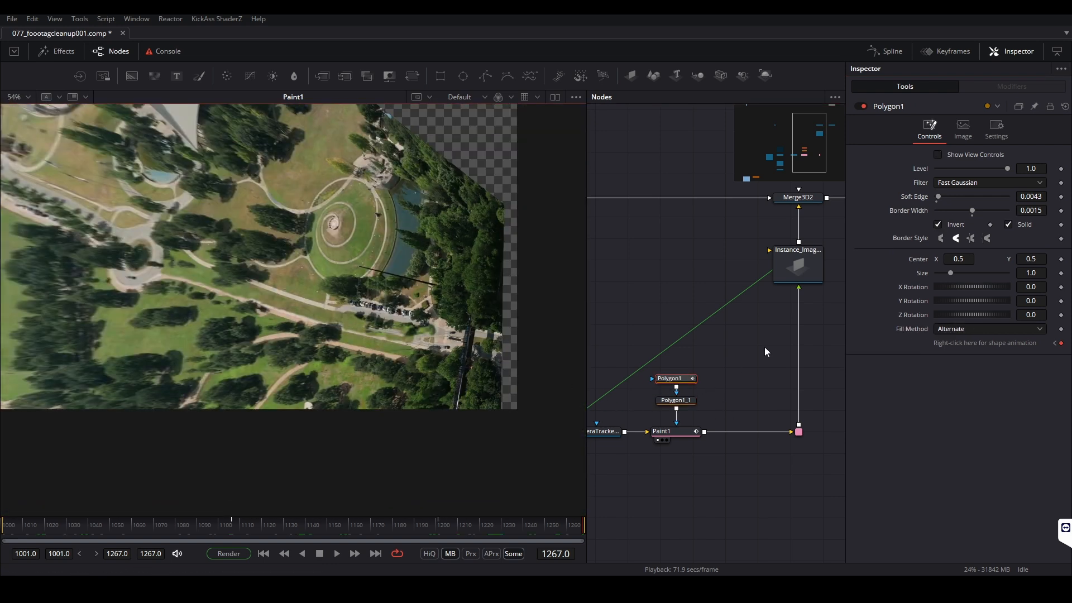
pyautogui.click(938, 155)
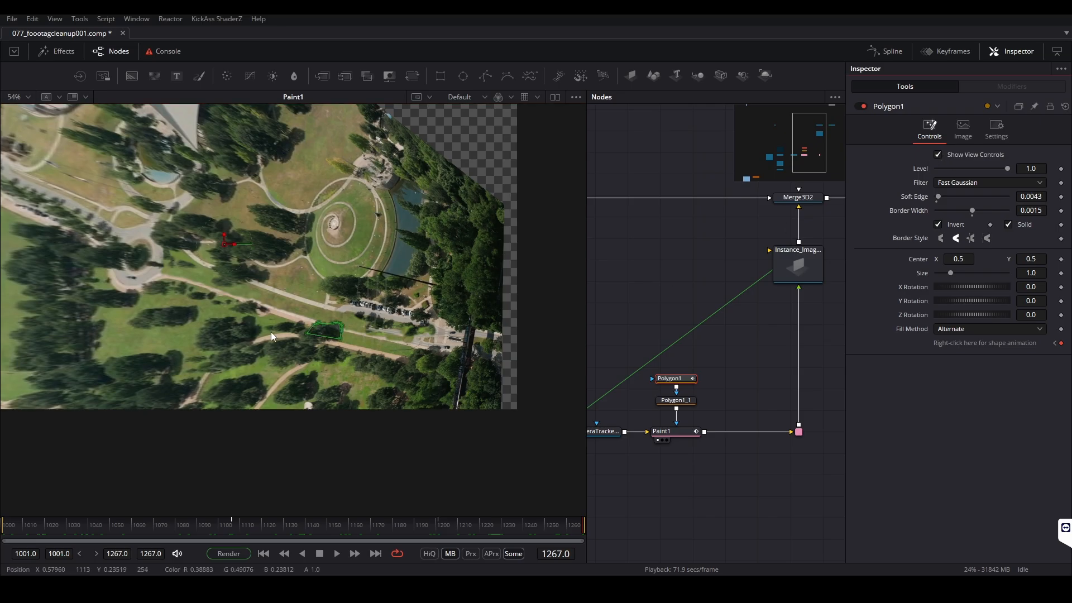
pyautogui.scroll(5, 343, 341)
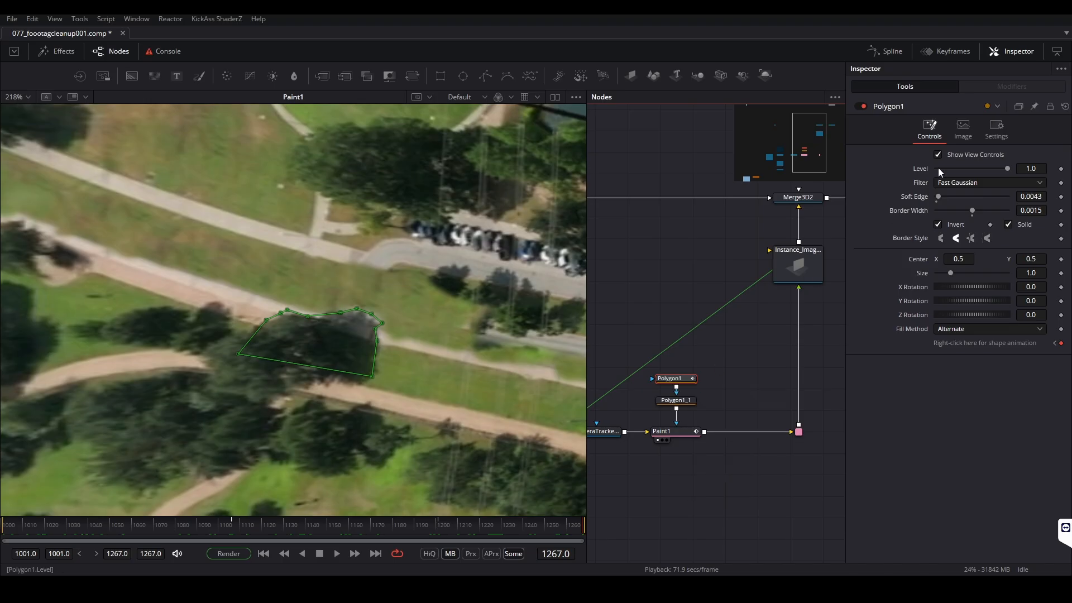
# Delete surplus points from Polygon1_1 and reshape the remaining outline around the trees beside the car park
pyautogui.click(689, 404)
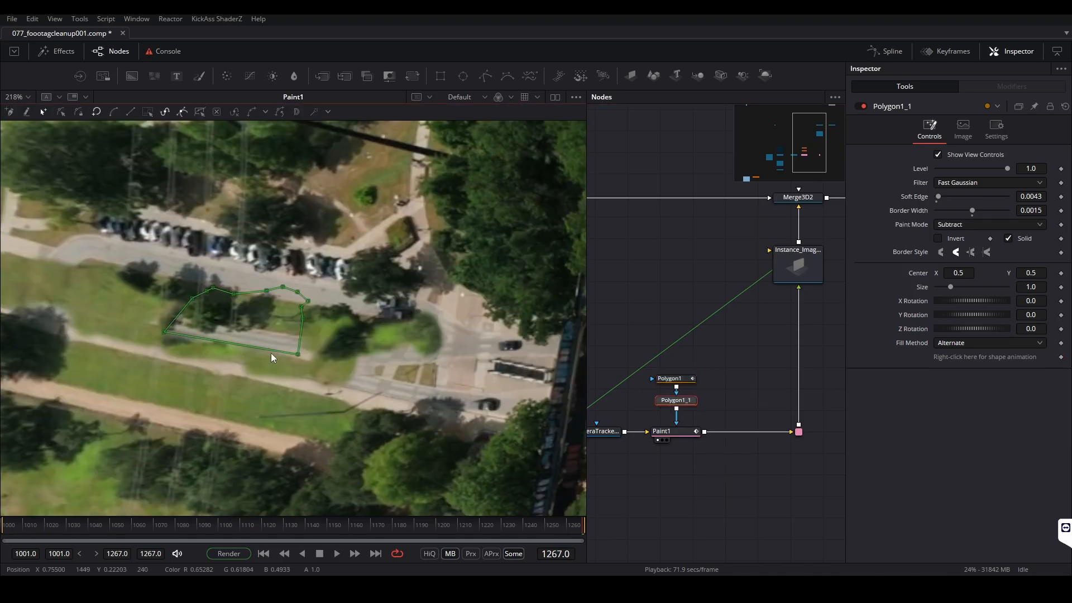
pyautogui.moveTo(166, 332); pyautogui.dragTo(352, 389)
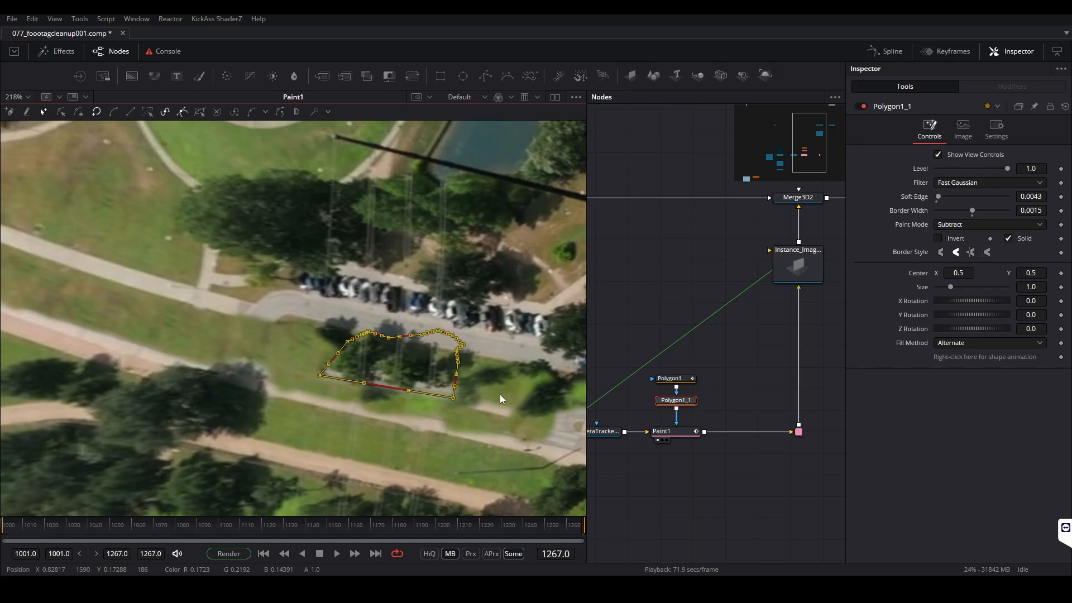
pyautogui.click(358, 427)
pyautogui.moveTo(351, 328); pyautogui.dragTo(460, 360)
pyautogui.press('Delete')
pyautogui.moveTo(453, 398); pyautogui.dragTo(384, 380)
pyautogui.click(364, 380)
pyautogui.moveTo(356, 378); pyautogui.dragTo(330, 378)
pyautogui.moveTo(393, 363); pyautogui.dragTo(355, 329)
pyautogui.click(383, 339)
pyautogui.click(453, 371)
pyautogui.moveTo(454, 372); pyautogui.dragTo(392, 352)
# Extend the Polygon1_1 outline along the whole tree strip, from the car park's road bend to the junction
pyautogui.moveTo(367, 342); pyautogui.dragTo(432, 346)
pyautogui.moveTo(413, 350); pyautogui.dragTo(419, 385)
pyautogui.moveTo(432, 346); pyautogui.dragTo(539, 368)
pyautogui.moveTo(403, 319); pyautogui.dragTo(422, 286)
pyautogui.moveTo(433, 288); pyautogui.dragTo(523, 279)
pyautogui.moveTo(483, 342)
pyautogui.mouseDown()
pyautogui.moveTo(454, 342)
pyautogui.moveTo(503, 294)
pyautogui.moveTo(492, 338)
pyautogui.mouseUp()
pyautogui.moveTo(252, 291); pyautogui.dragTo(255, 259)
pyautogui.moveTo(232, 301); pyautogui.dragTo(198, 314)
pyautogui.moveTo(244, 279); pyautogui.dragTo(150, 303)
pyautogui.moveTo(190, 286); pyautogui.dragTo(205, 265)
pyautogui.moveTo(255, 259); pyautogui.dragTo(231, 265)
pyautogui.moveTo(234, 311); pyautogui.dragTo(305, 318)
# Keyframe the Polygon1_1 shape at frames 1001 and 1267, refitting its narrow end at frame 1001
pyautogui.moveTo(100, 525); pyautogui.dragTo(3, 525)
pyautogui.hotkey('ctrl', 'a')
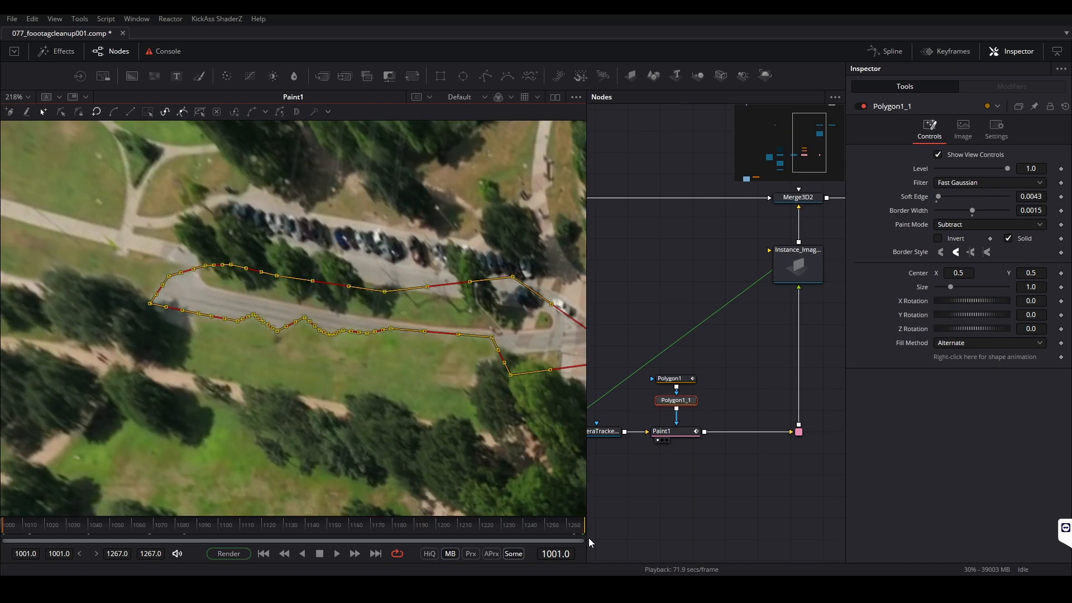
pyautogui.moveTo(391, 357); pyautogui.dragTo(351, 349)
pyautogui.click(582, 525)
pyautogui.click(1061, 357)
pyautogui.click(3, 525)
pyautogui.moveTo(78, 229); pyautogui.dragTo(386, 357)
pyautogui.moveTo(110, 297); pyautogui.dragTo(165, 270)
pyautogui.click(159, 312)
# Adjust the Polygon1_1 points at two mid-shot frames to follow the edge of the trees
pyautogui.moveTo(5, 525); pyautogui.dragTo(300, 525)
pyautogui.moveTo(140, 286); pyautogui.dragTo(156, 268)
pyautogui.moveTo(263, 309); pyautogui.dragTo(263, 298)
pyautogui.moveTo(44, 522); pyautogui.dragTo(398, 529)
pyautogui.moveTo(141, 278); pyautogui.dragTo(149, 274)
# Refine the narrow end of the Polygon1_1 outline at frame 1267 to fit the first trees in the strip
pyautogui.moveTo(394, 525); pyautogui.dragTo(566, 525)
pyautogui.moveTo(84, 234); pyautogui.dragTo(386, 357)
pyautogui.click(582, 525)
pyautogui.moveTo(158, 306); pyautogui.dragTo(144, 293)
pyautogui.moveTo(109, 296); pyautogui.dragTo(119, 290)
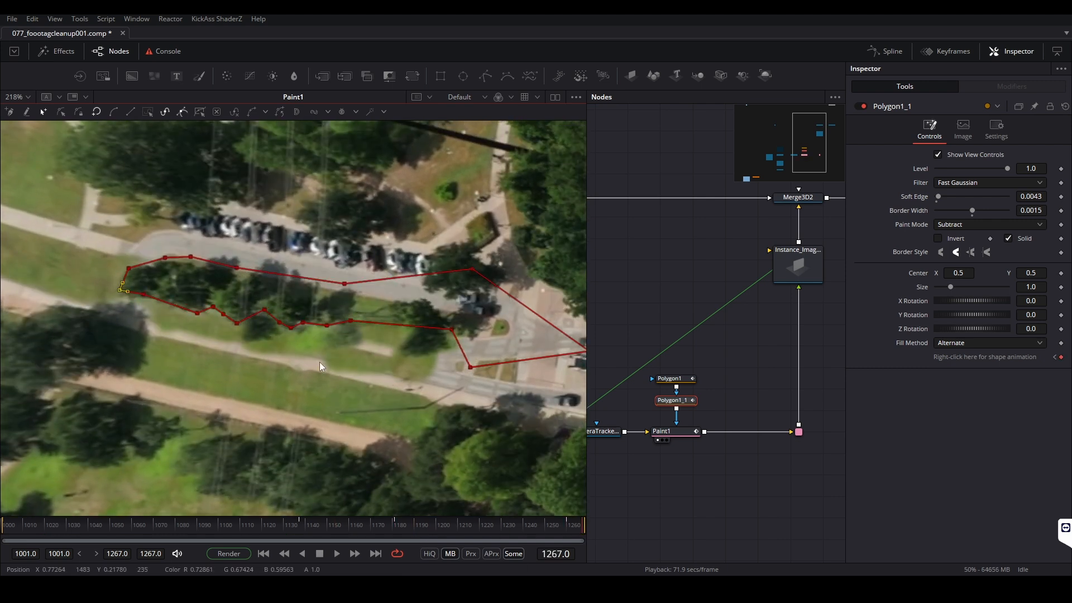
# Select Paint1 and examine the unwrapped footage around the roundabout, scrubbing from frame 1267 back to 1170
pyautogui.click(698, 431)
pyautogui.scroll(-6, 261, 320)
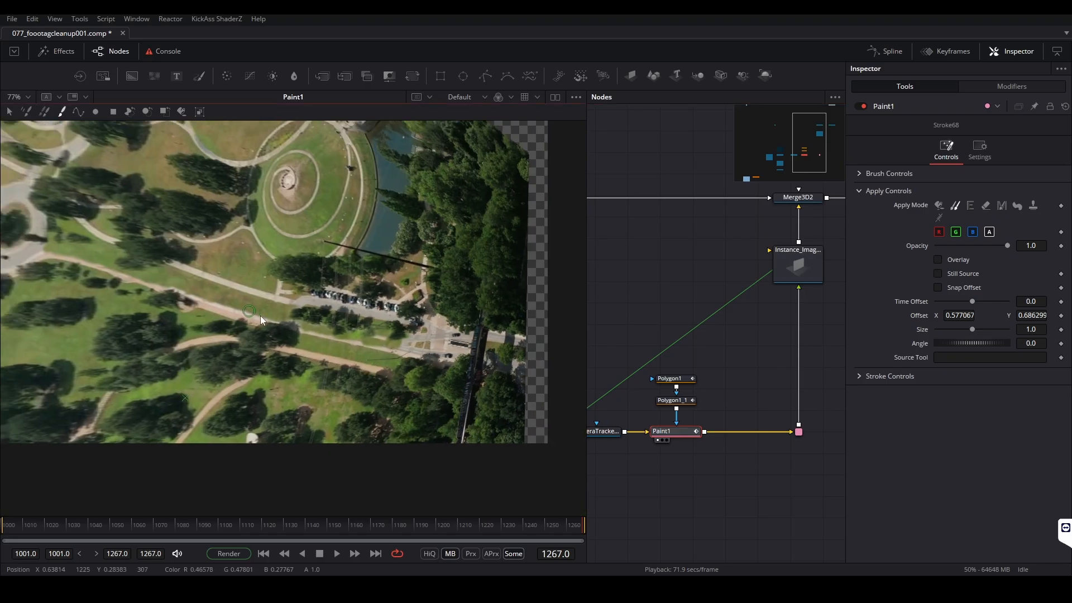
pyautogui.scroll(1, 261, 320)
pyautogui.moveTo(353, 317); pyautogui.dragTo(455, 371)
pyautogui.scroll(2, 455, 371)
pyautogui.scroll(-4, 455, 371)
pyautogui.scroll(1, 302, 342)
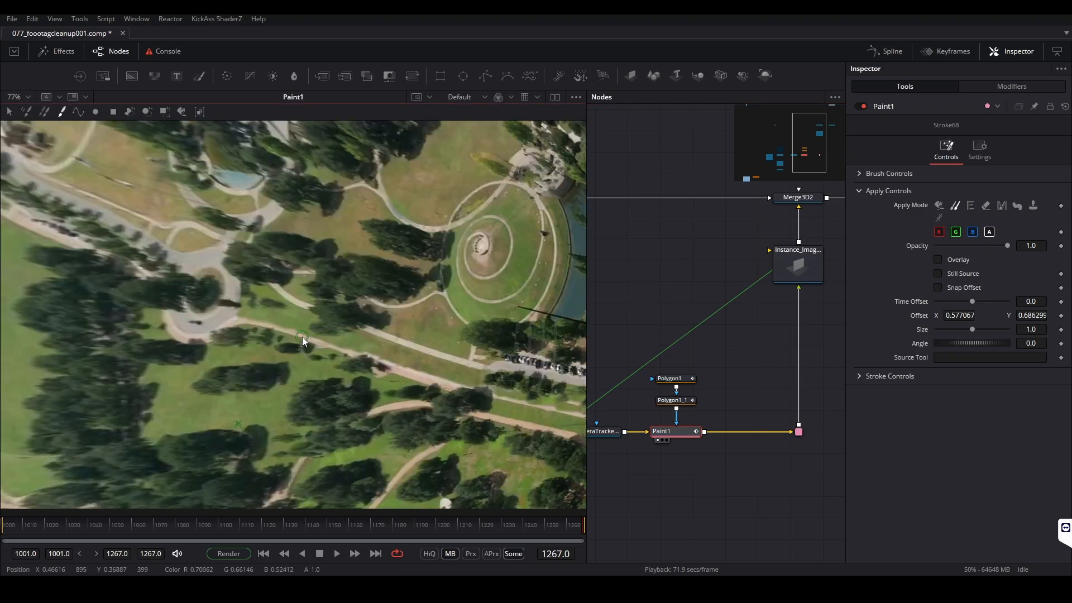
pyautogui.scroll(-2, 302, 342)
pyautogui.moveTo(460, 528); pyautogui.dragTo(421, 527)
pyautogui.rightClick(421, 528)
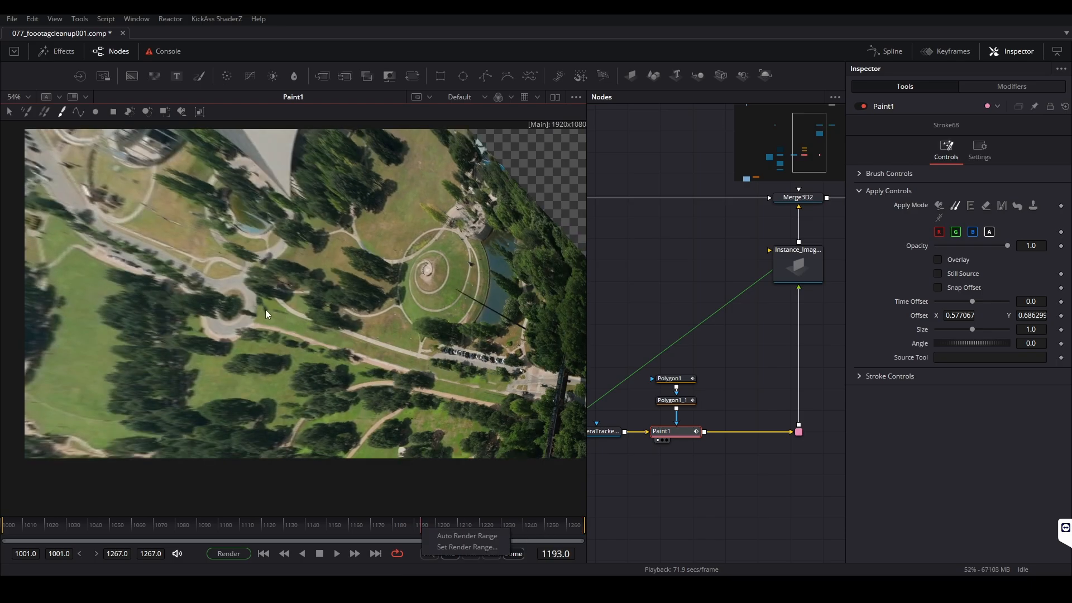
pyautogui.click(370, 526)
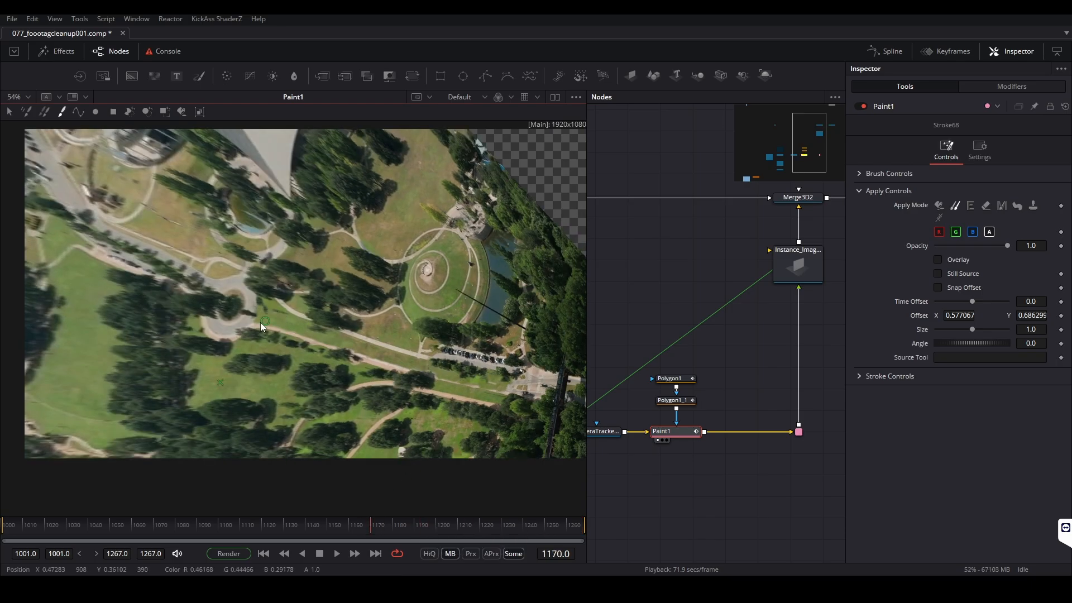
pyautogui.scroll(5, 261, 321)
pyautogui.scroll(-3, 331, 290)
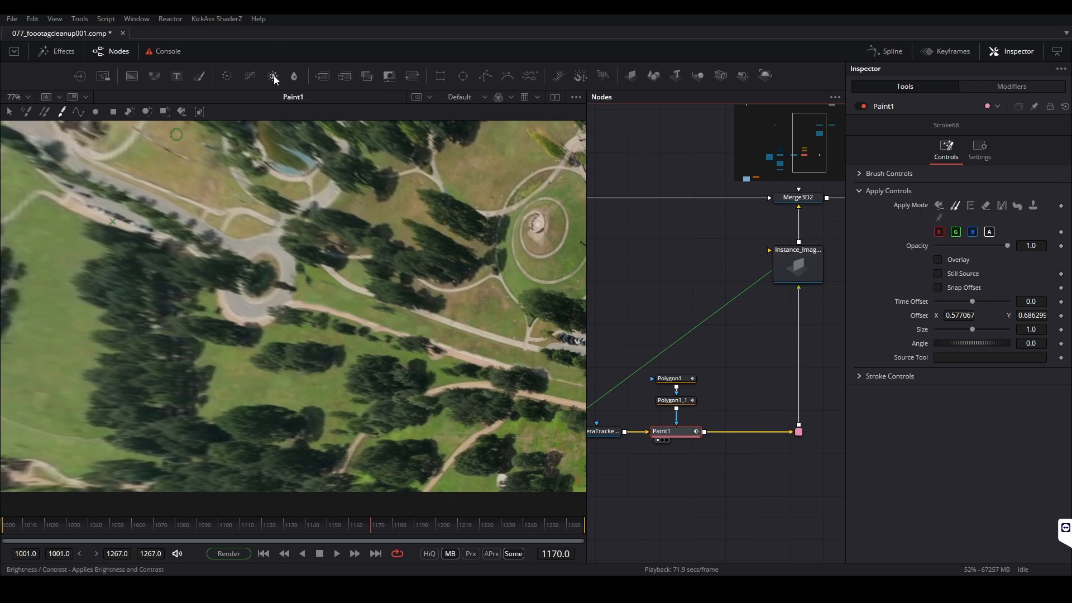
pyautogui.moveTo(398, 227); pyautogui.dragTo(340, 246)
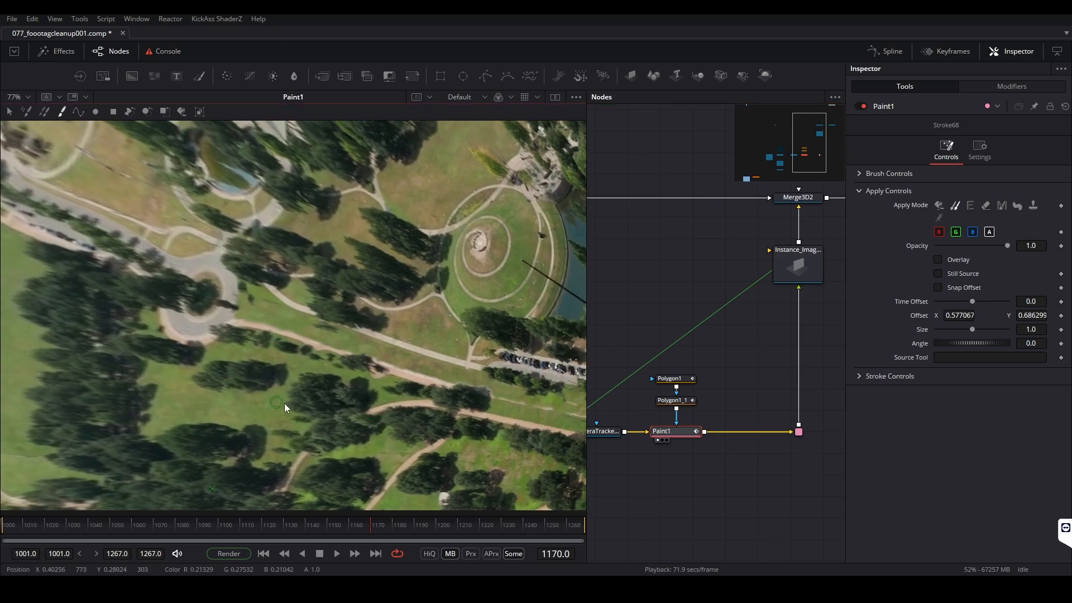
# At frame 1146, clone tree foliage over the road end beside the roundabout and erase the spill on the ring
pyautogui.click(319, 520)
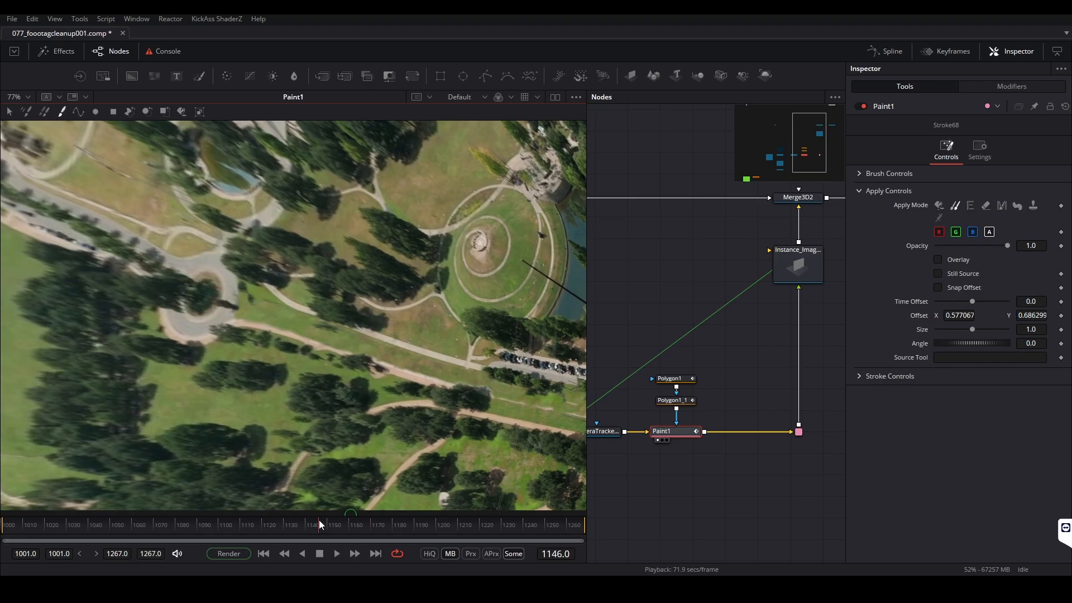
pyautogui.keyDown('alt'); pyautogui.click(285, 375); pyautogui.keyUp('alt')
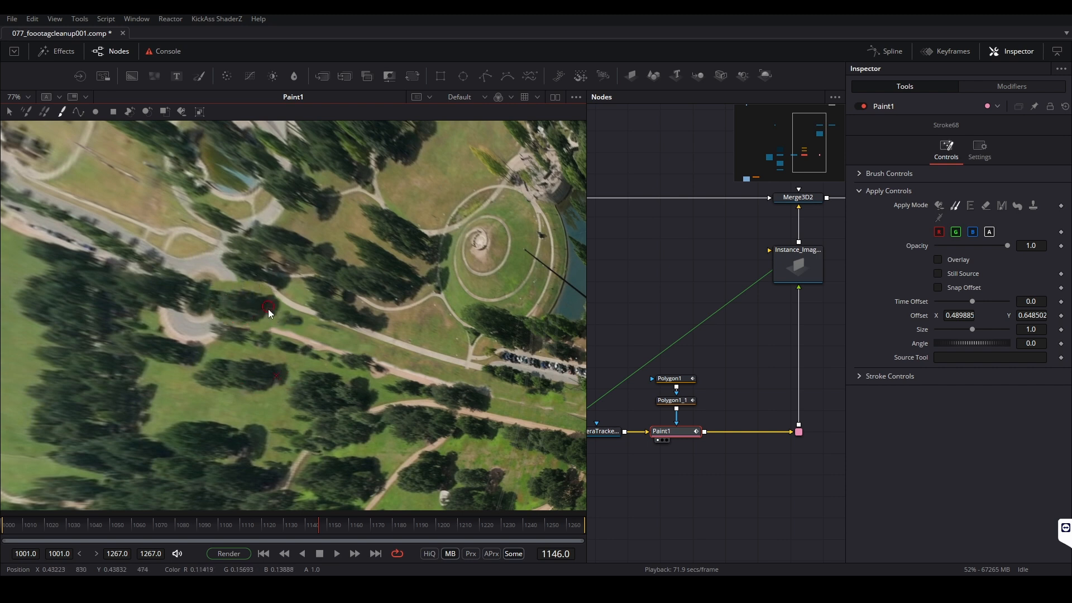
pyautogui.click(987, 206)
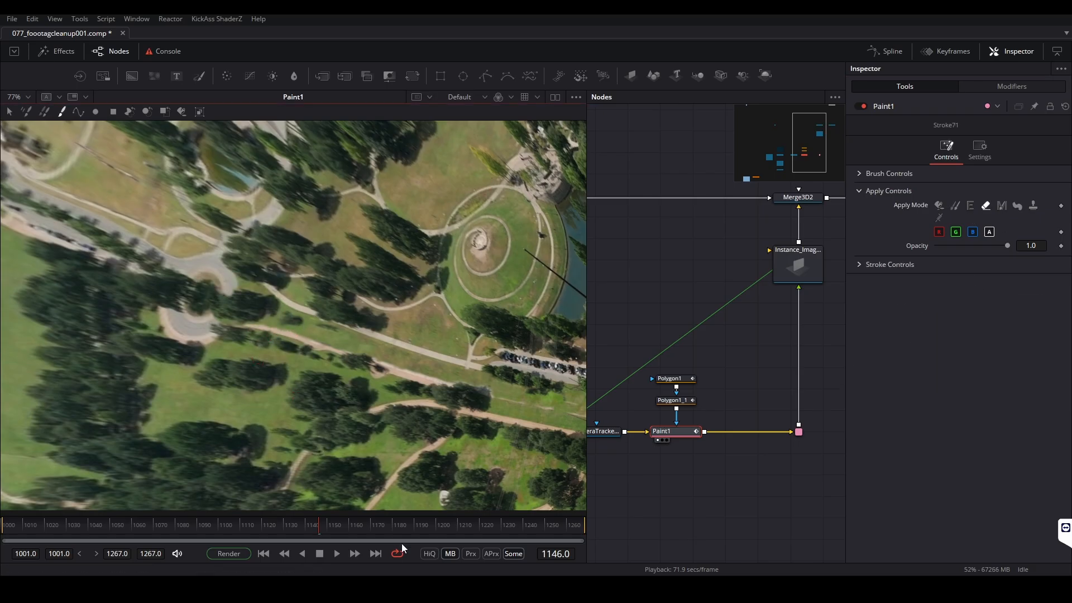
# Return to clone mode, retouch the ground beside the roundabout and scrub through the shot to check it
pyautogui.click(956, 205)
pyautogui.scroll(2, 291, 368)
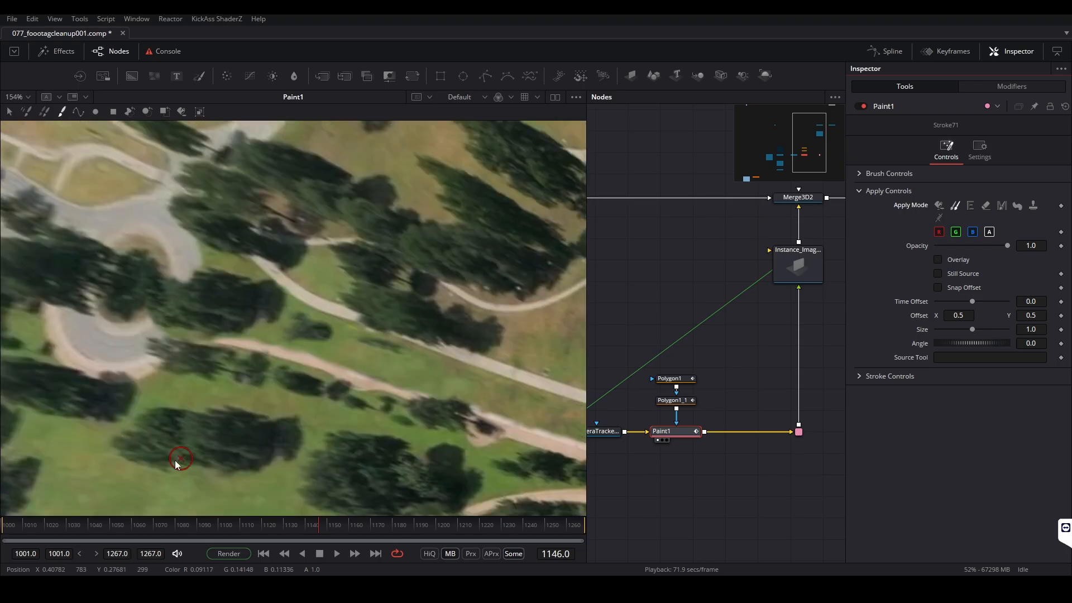
pyautogui.keyDown('alt'); pyautogui.click(176, 460); pyautogui.keyUp('alt')
pyautogui.moveTo(297, 330); pyautogui.dragTo(401, 365)
pyautogui.click(376, 554)
pyautogui.keyDown('alt'); pyautogui.click(65, 486); pyautogui.keyUp('alt')
pyautogui.moveTo(553, 526); pyautogui.dragTo(4, 524)
pyautogui.moveTo(84, 525); pyautogui.dragTo(835, 517)
# Clone another patch over the roundabout exit, erase its overlap on the road and scrub to frame 1001
pyautogui.keyDown('alt'); pyautogui.click(194, 321); pyautogui.keyUp('alt')
pyautogui.moveTo(164, 297); pyautogui.dragTo(254, 288)
pyautogui.click(987, 205)
pyautogui.moveTo(152, 277)
pyautogui.mouseDown()
pyautogui.moveTo(192, 270)
pyautogui.moveTo(145, 320)
pyautogui.mouseUp()
pyautogui.moveTo(441, 525); pyautogui.dragTo(4, 525)
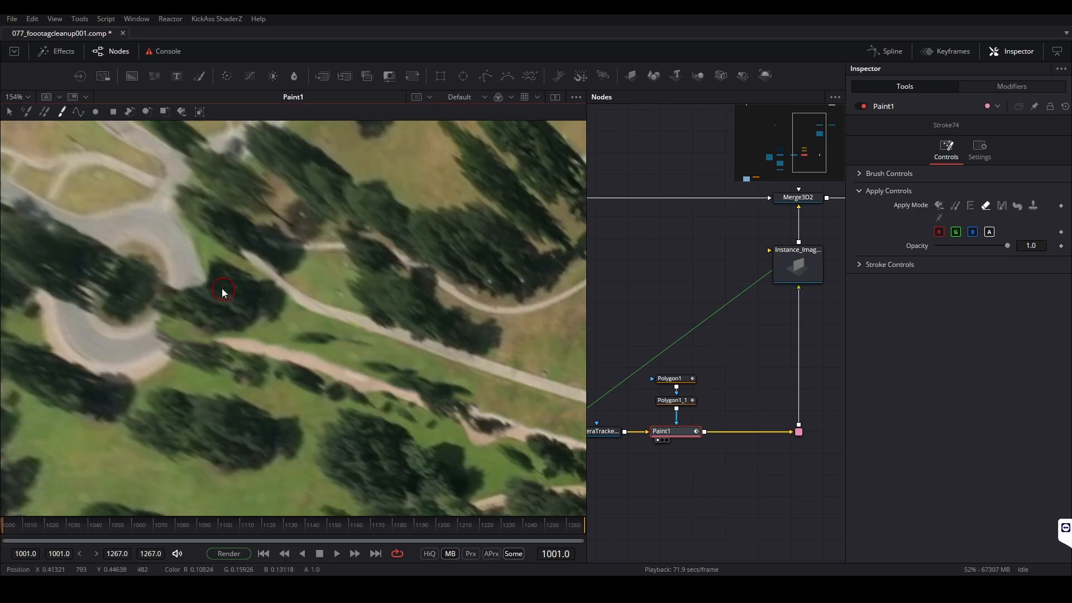
# Make another clone stroke near the roundabout with the Stroke tool and scrub to frame 1267
pyautogui.scroll(-2, 285, 303)
pyautogui.click(61, 111)
pyautogui.click(955, 205)
pyautogui.keyDown('alt'); pyautogui.click(254, 419); pyautogui.keyUp('alt')
pyautogui.moveTo(505, 525); pyautogui.dragTo(683, 541)
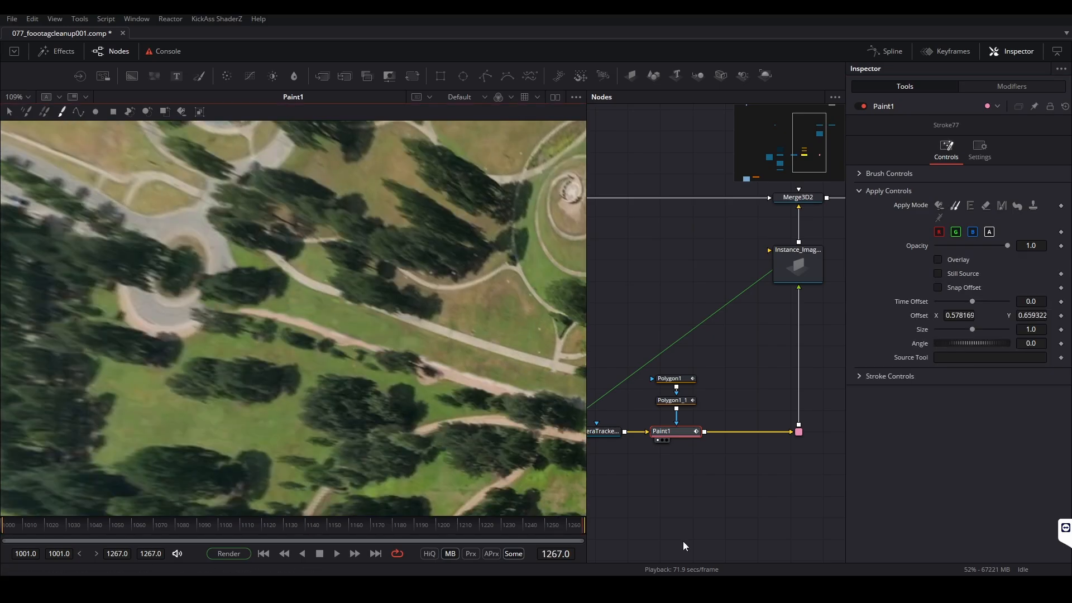